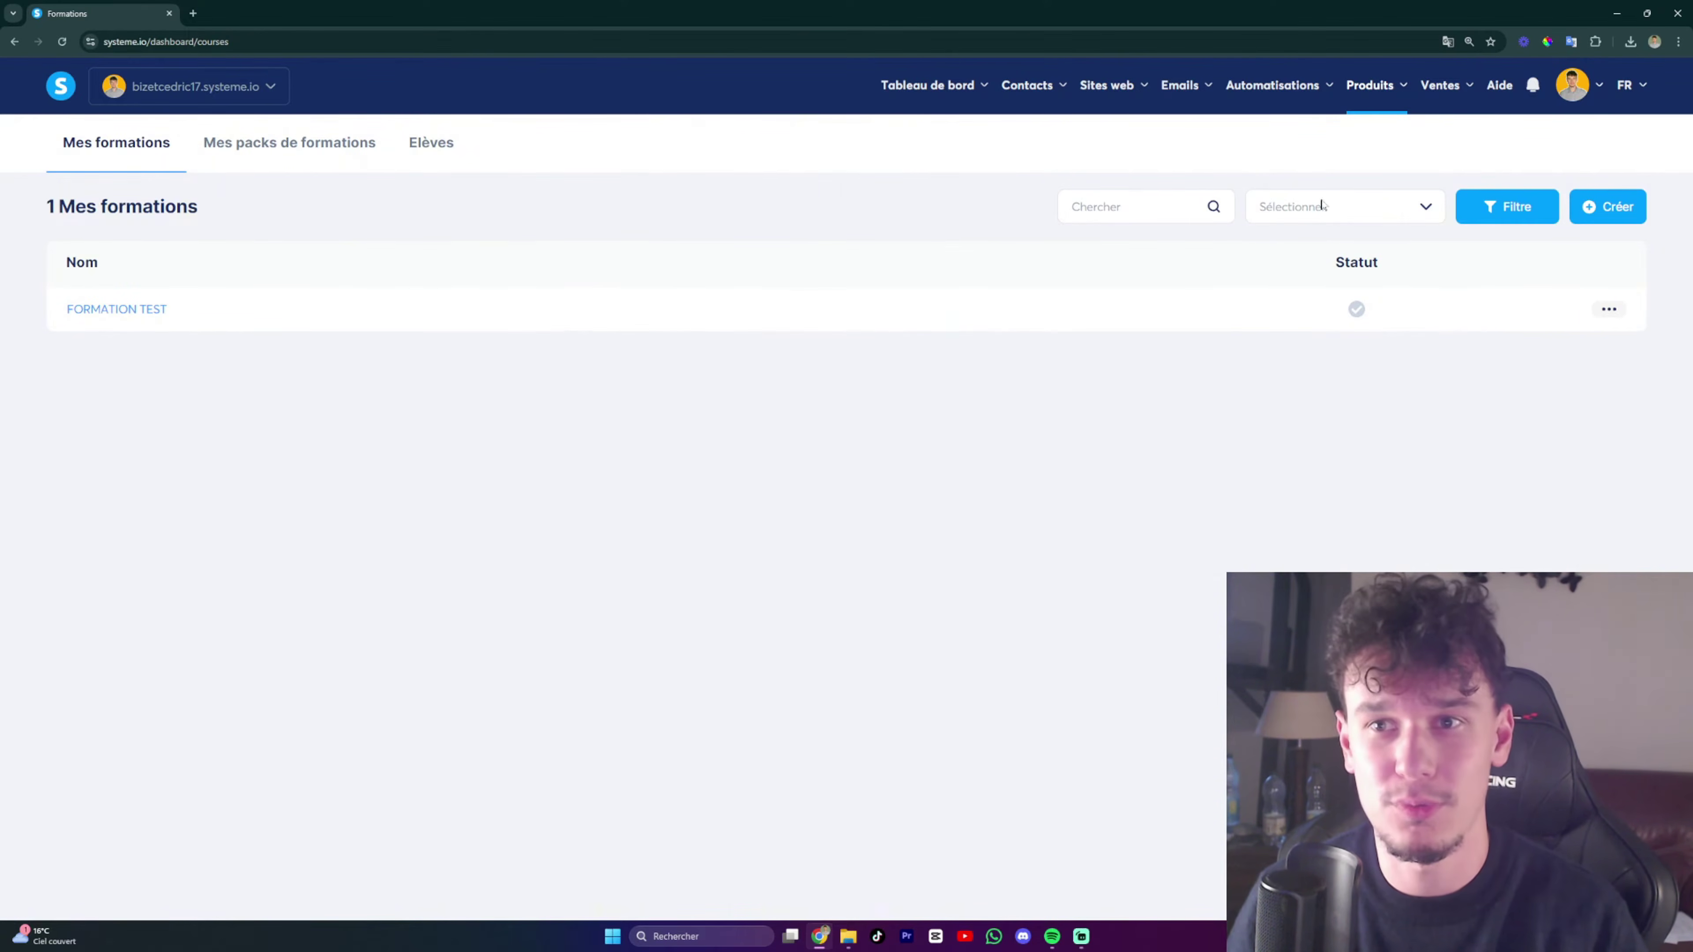
# Step: Activate the course FORMATION TEST and confirm the activation
pyautogui.moveTo(1370, 85)
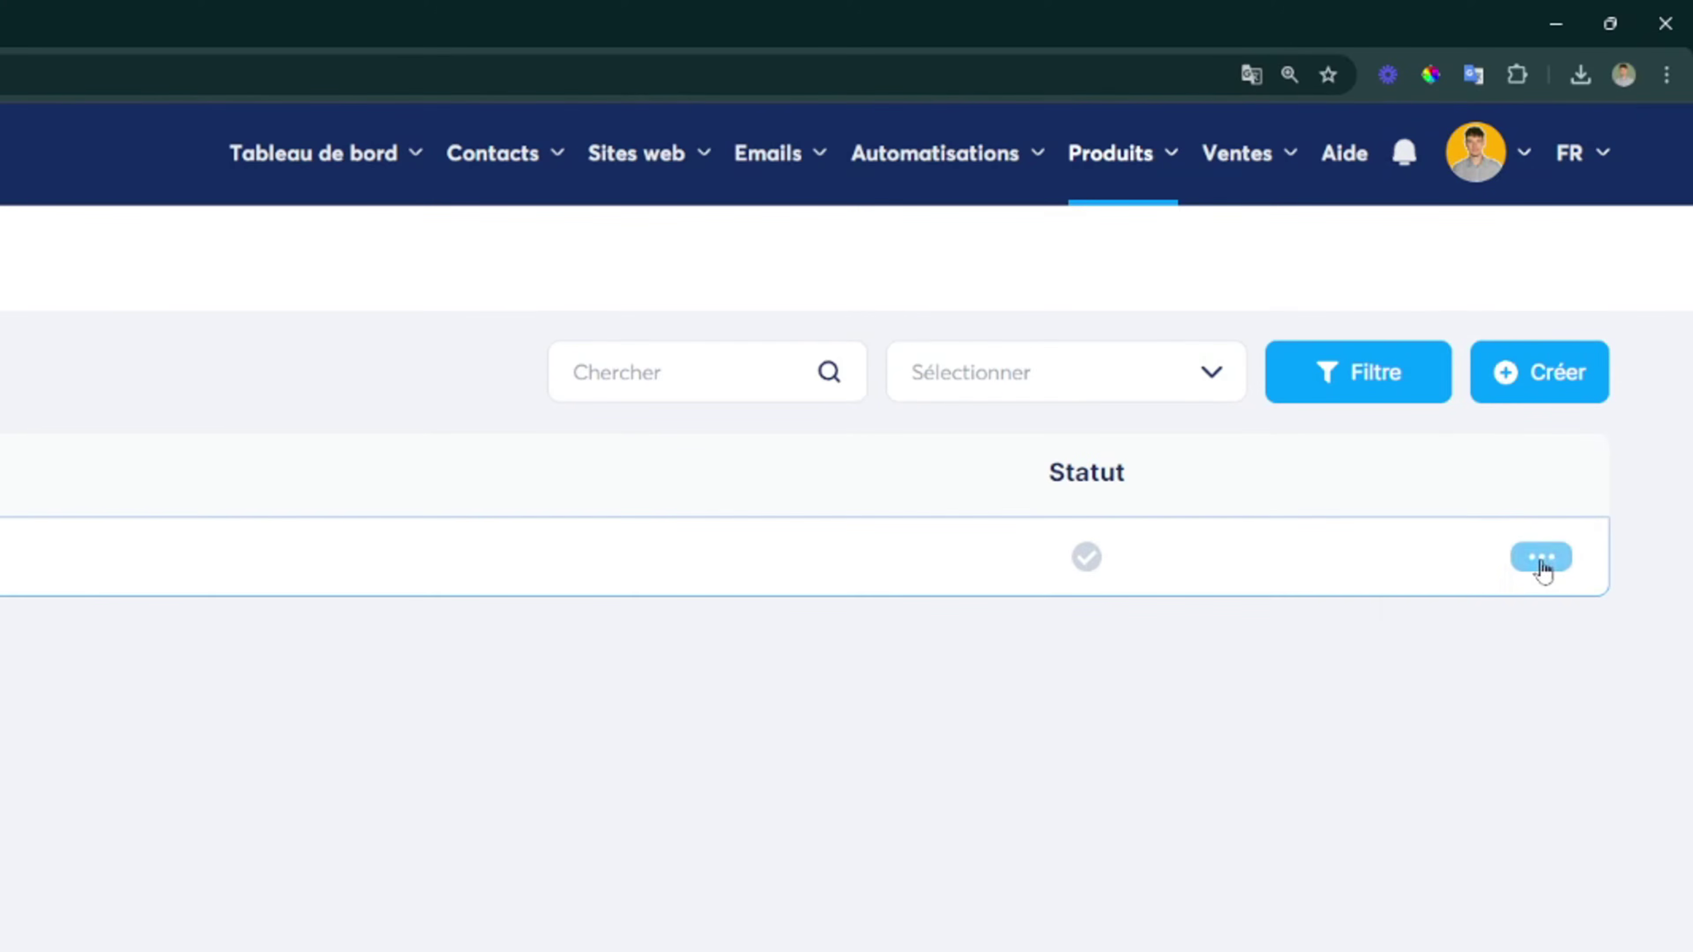
pyautogui.click(1609, 309)
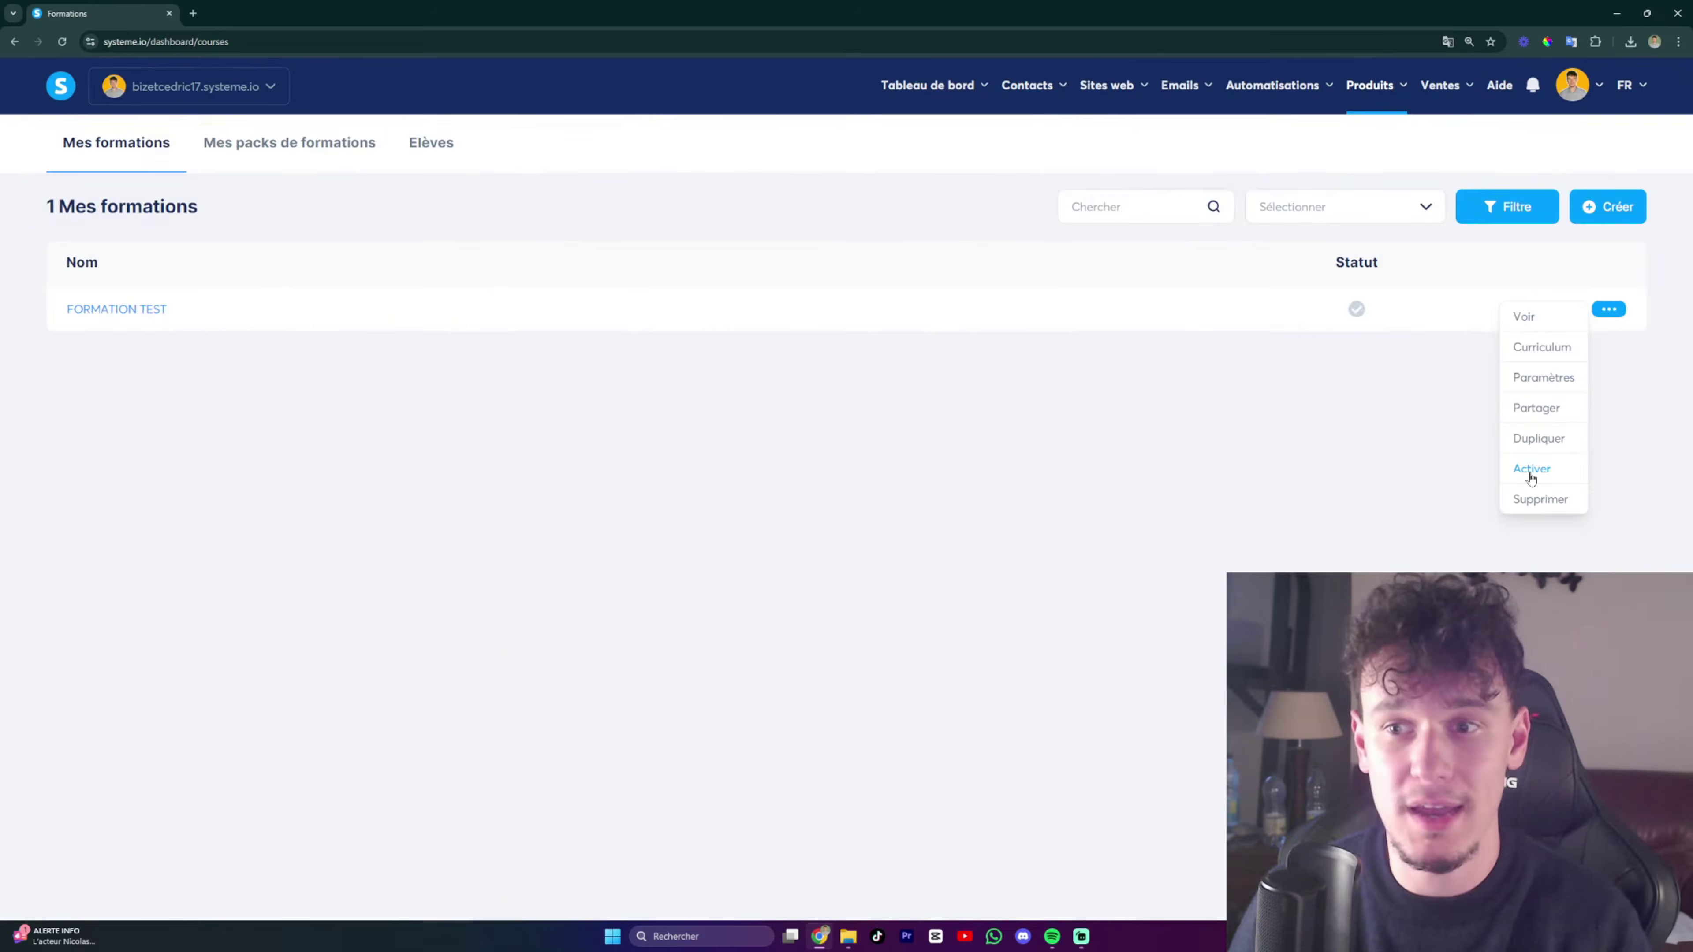
pyautogui.click(1402, 851)
pyautogui.click(776, 549)
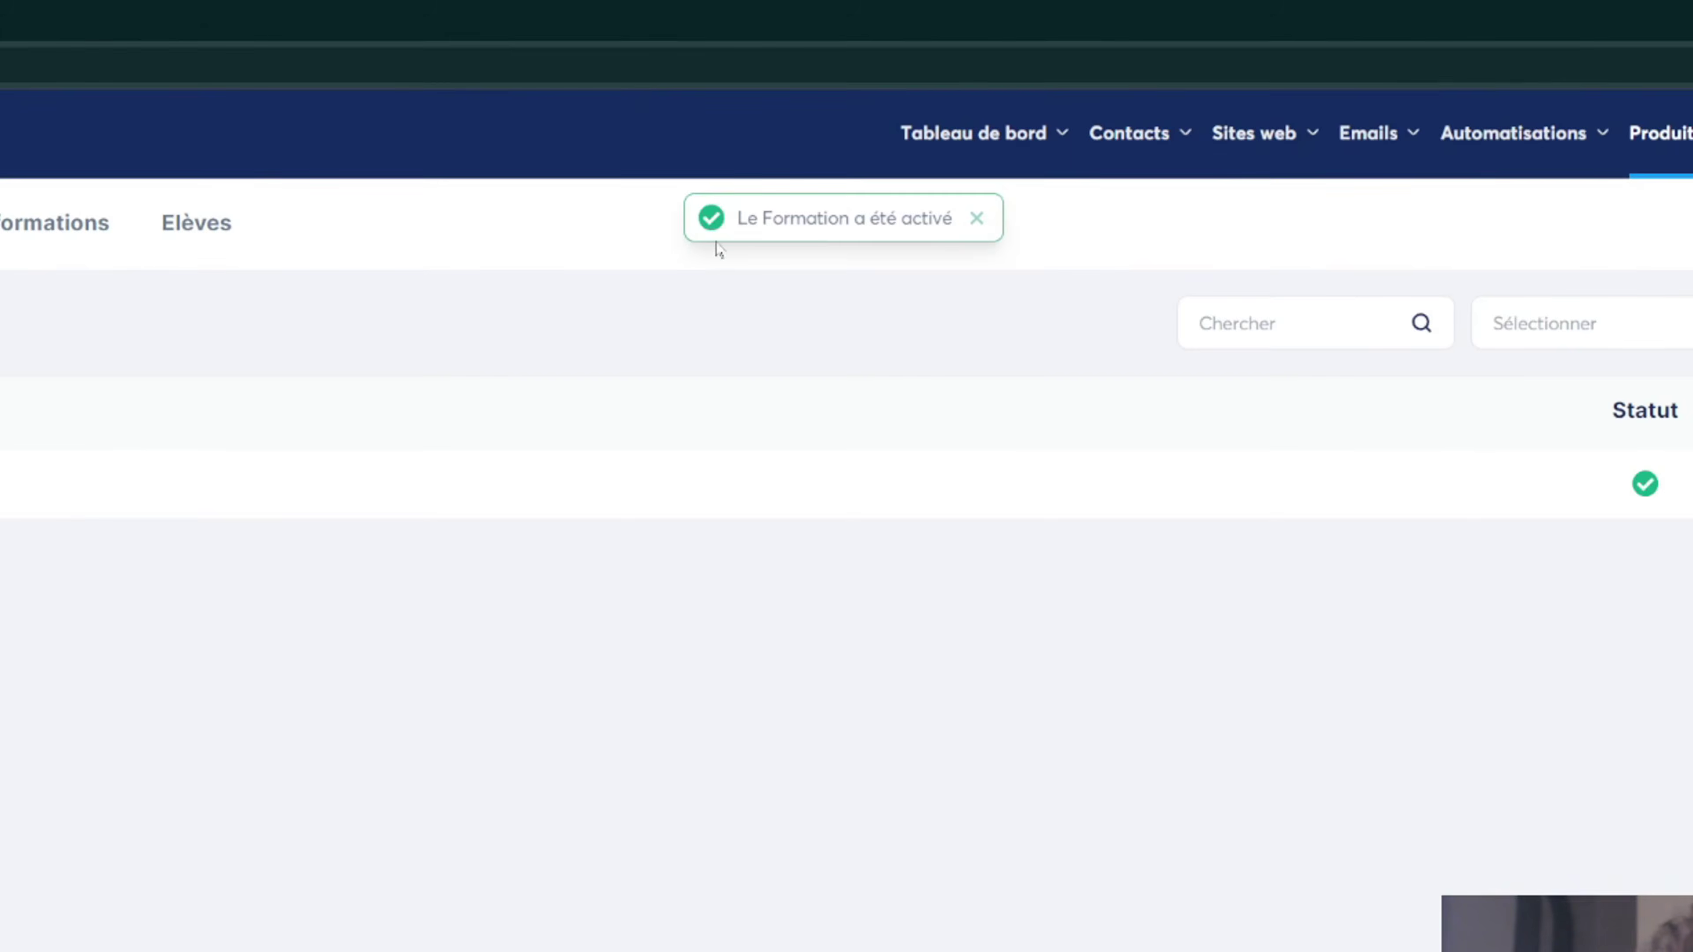
# Step: Copy the share link of the course FORMATION TEST to the clipboard
pyautogui.moveTo(1630, 510)
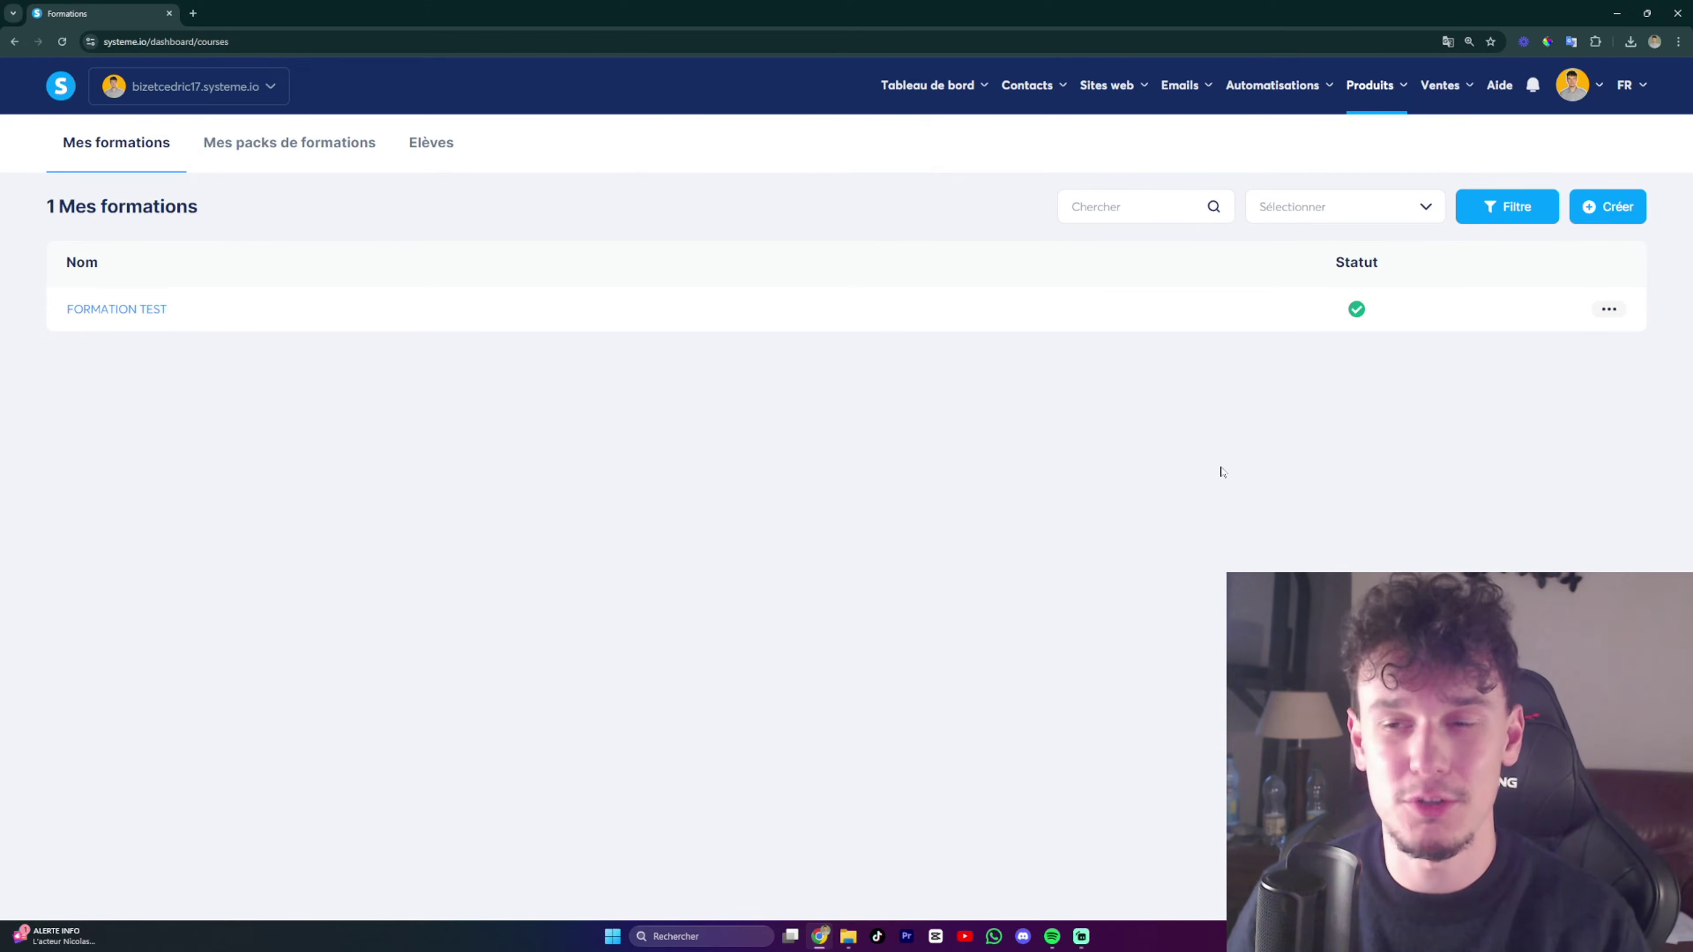
pyautogui.click(1609, 309)
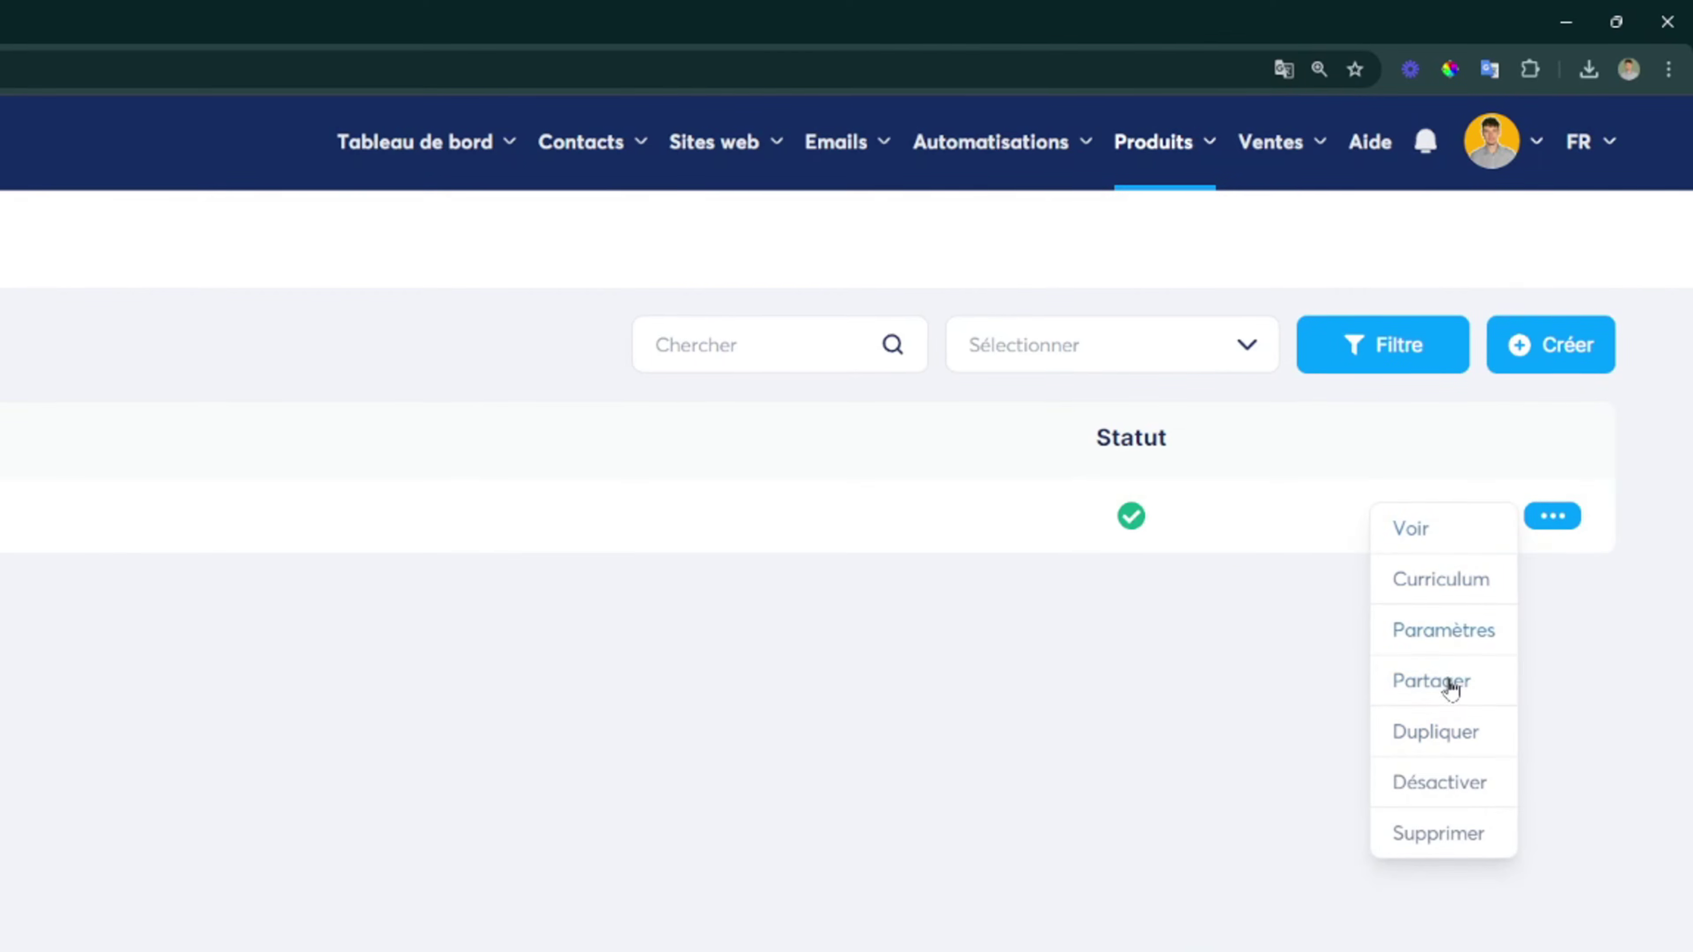
pyautogui.click(1432, 683)
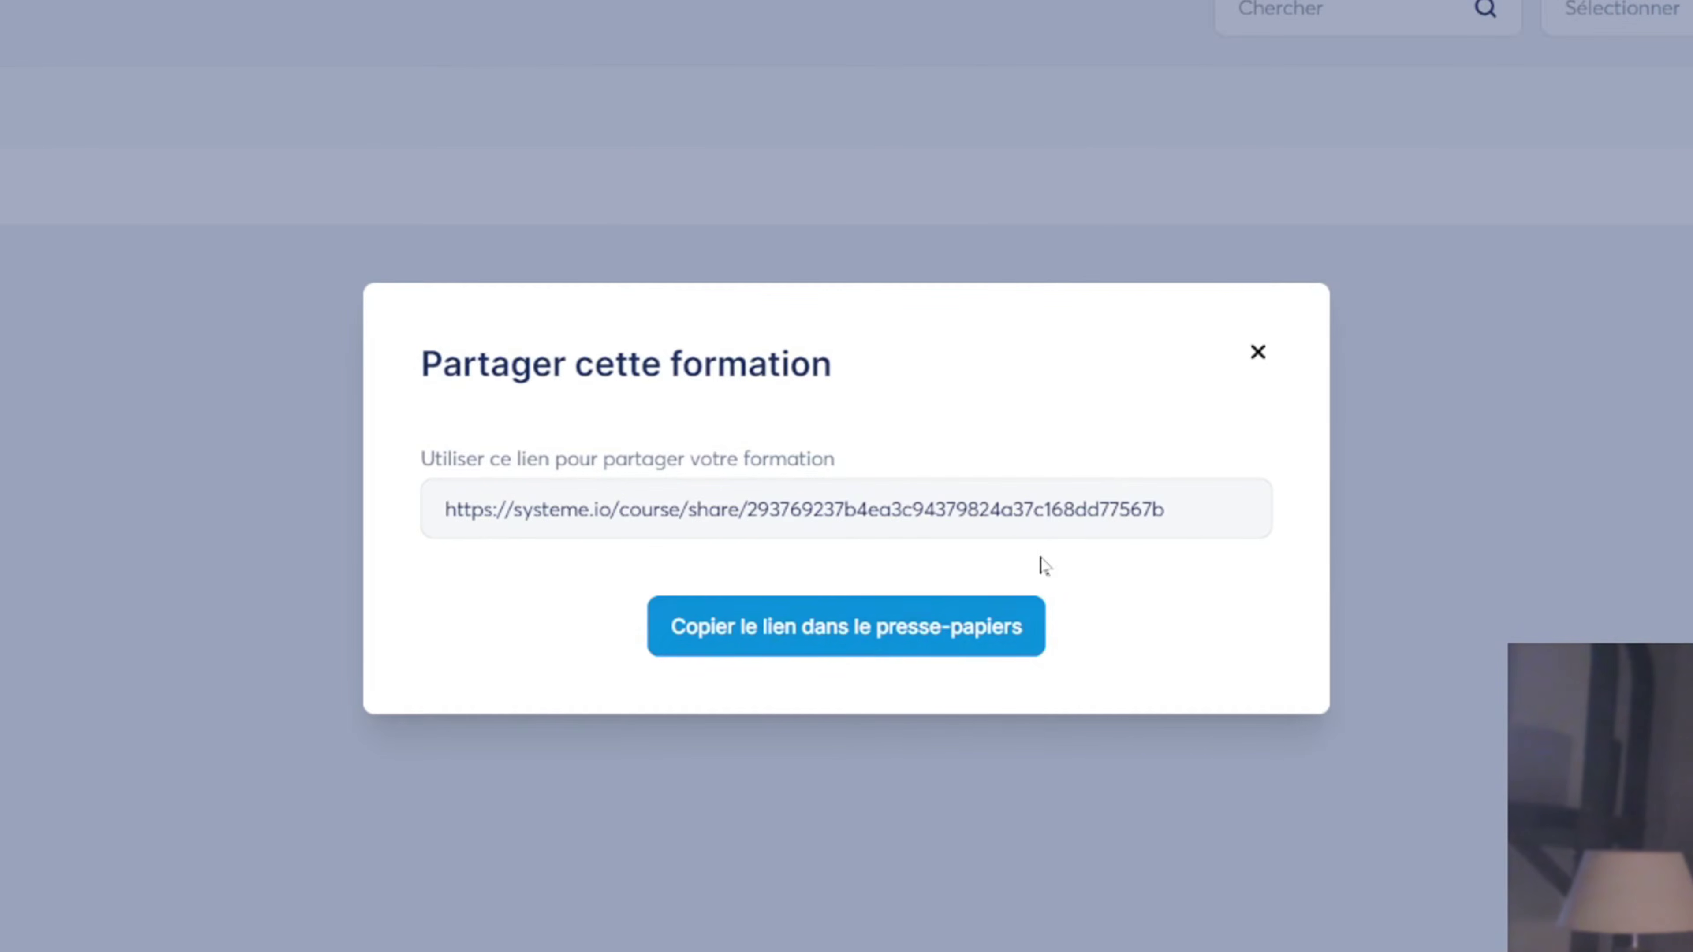
pyautogui.moveTo(1175, 522); pyautogui.dragTo(435, 547)
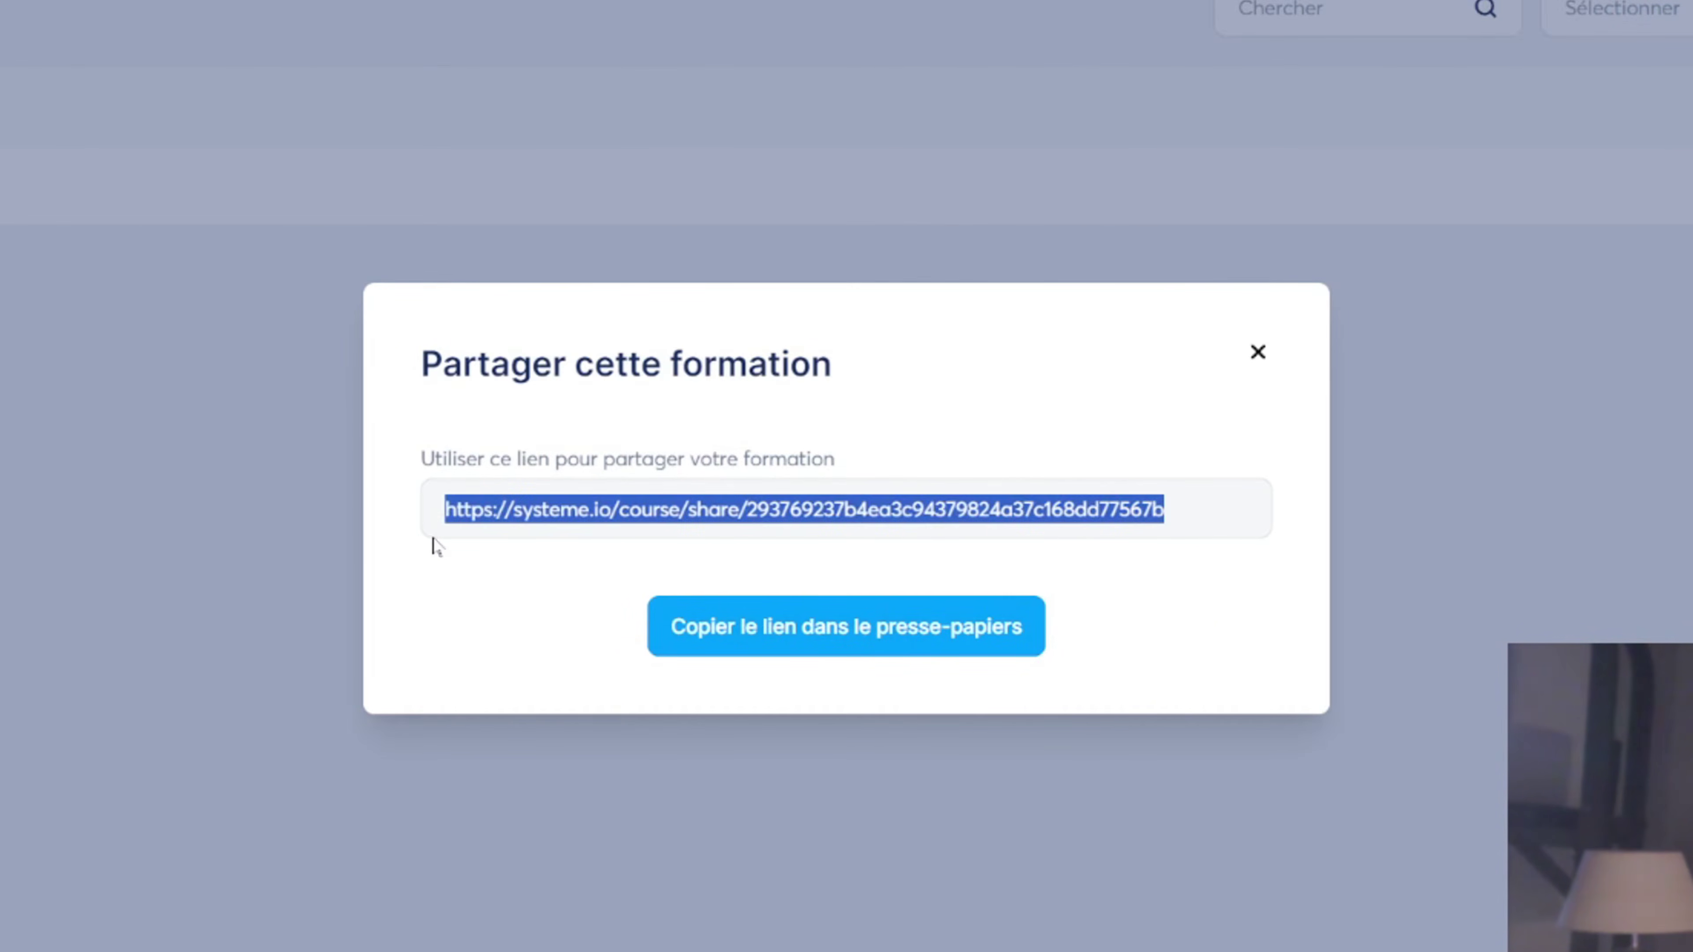
pyautogui.click(797, 639)
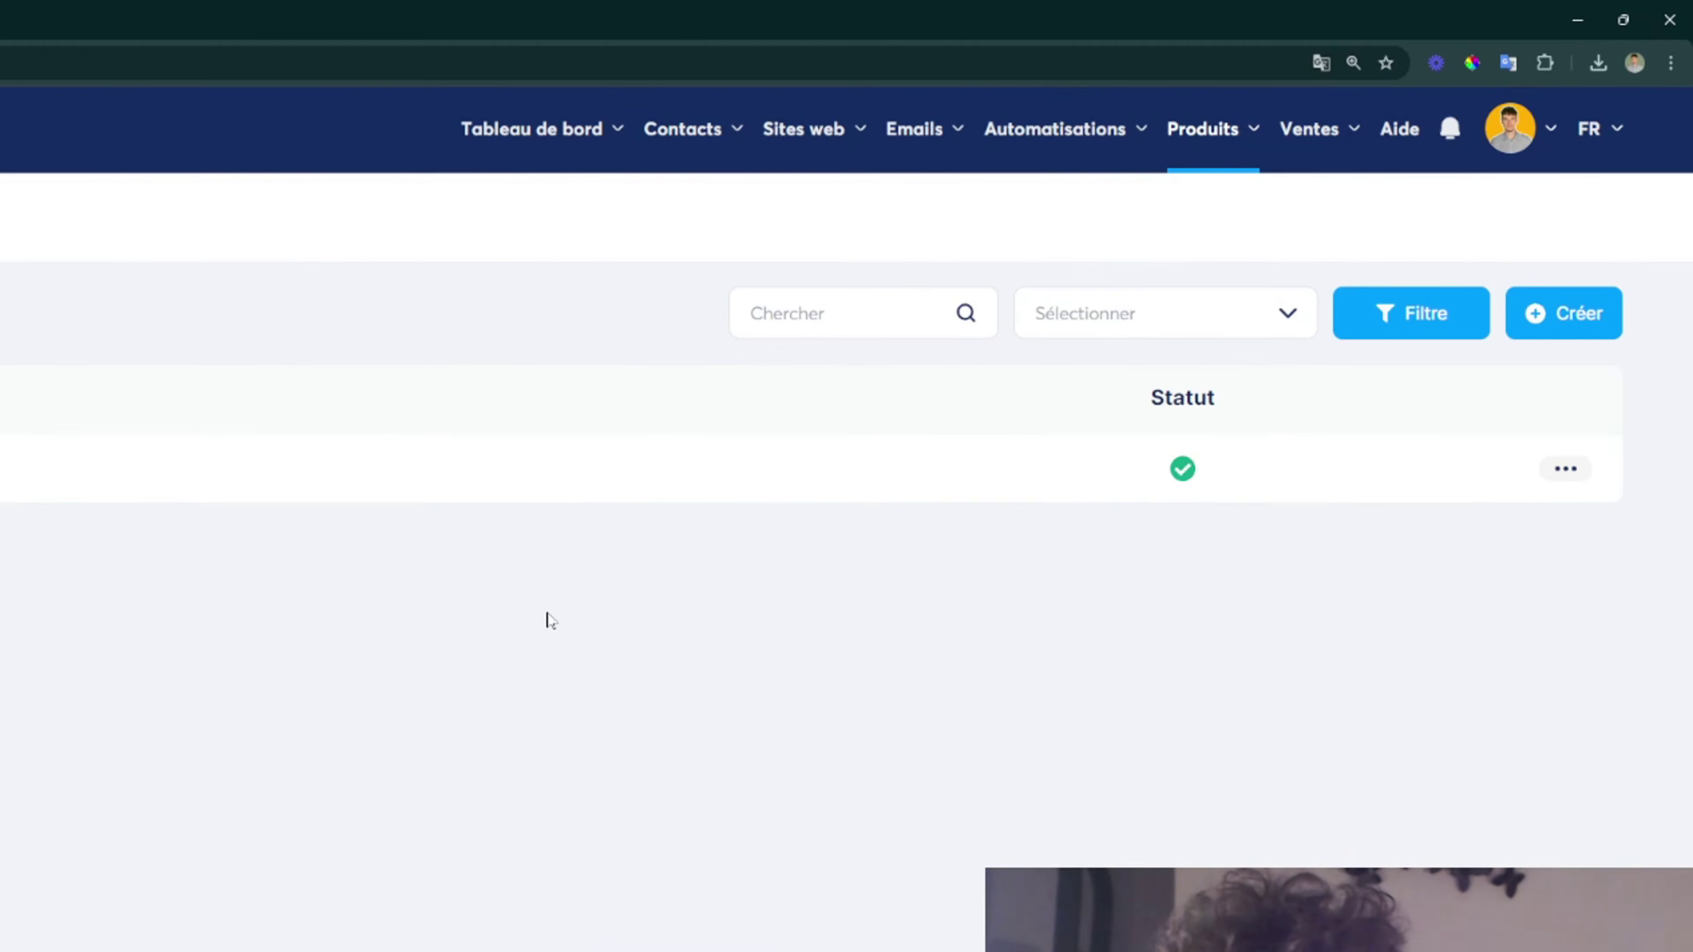
# Step: Go to the sales funnels and open the page of "Mon tunnel de vente :)" for editing
pyautogui.moveTo(782, 151)
pyautogui.click(772, 239)
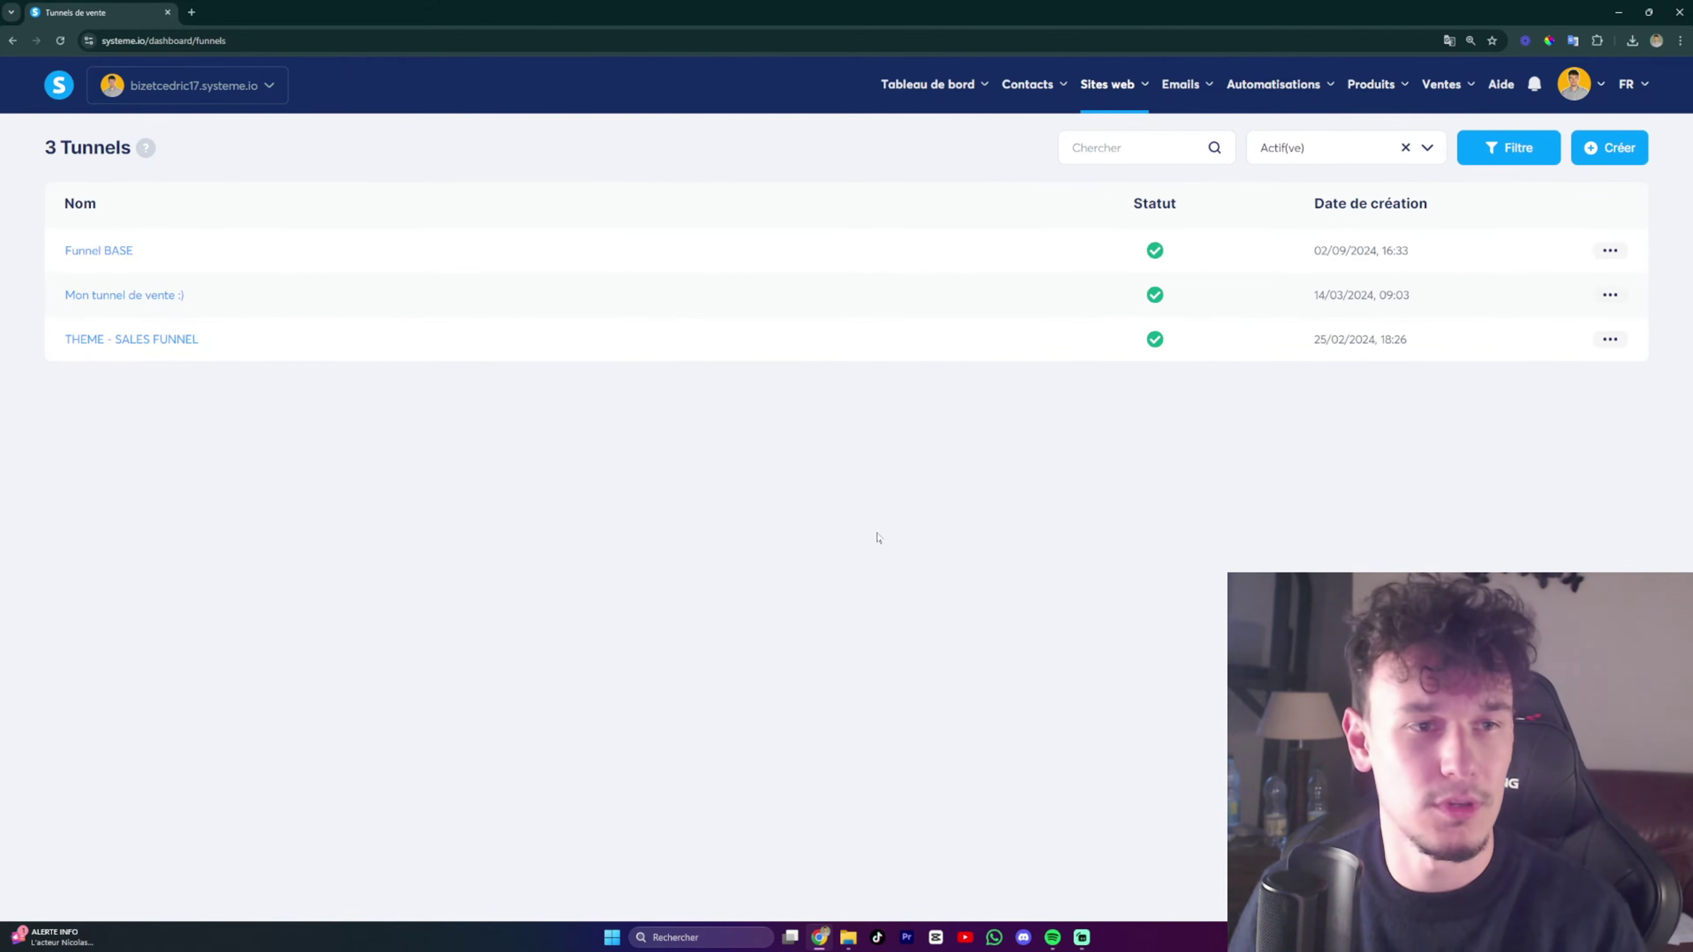
pyautogui.click(141, 299)
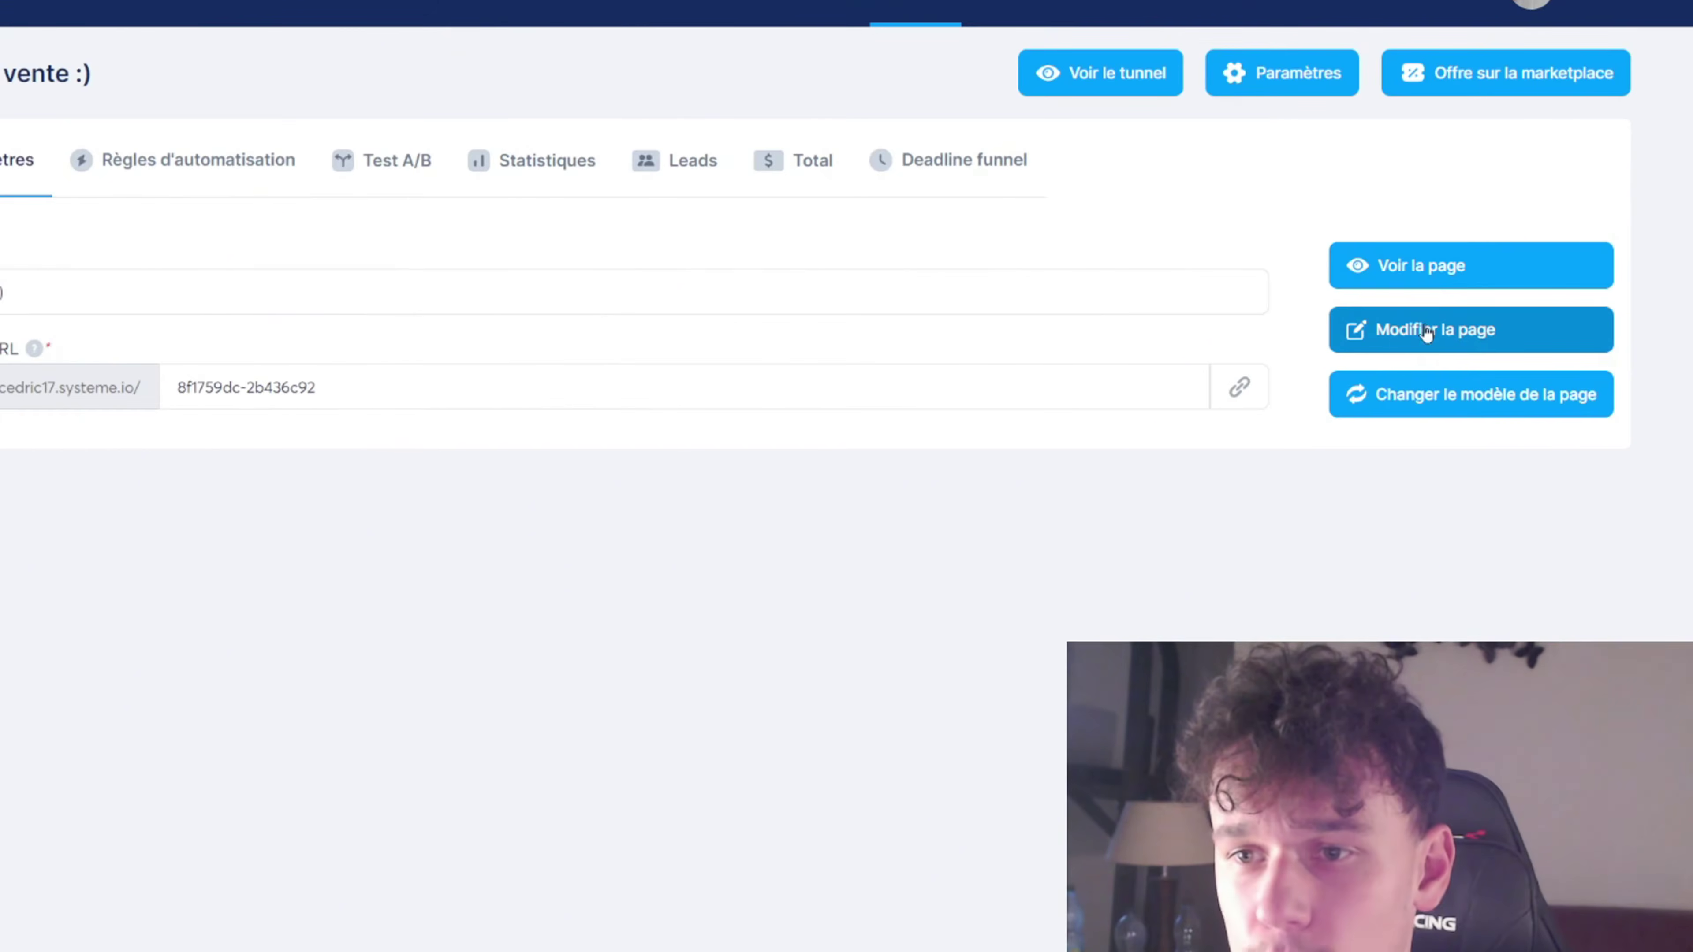
pyautogui.click(1425, 333)
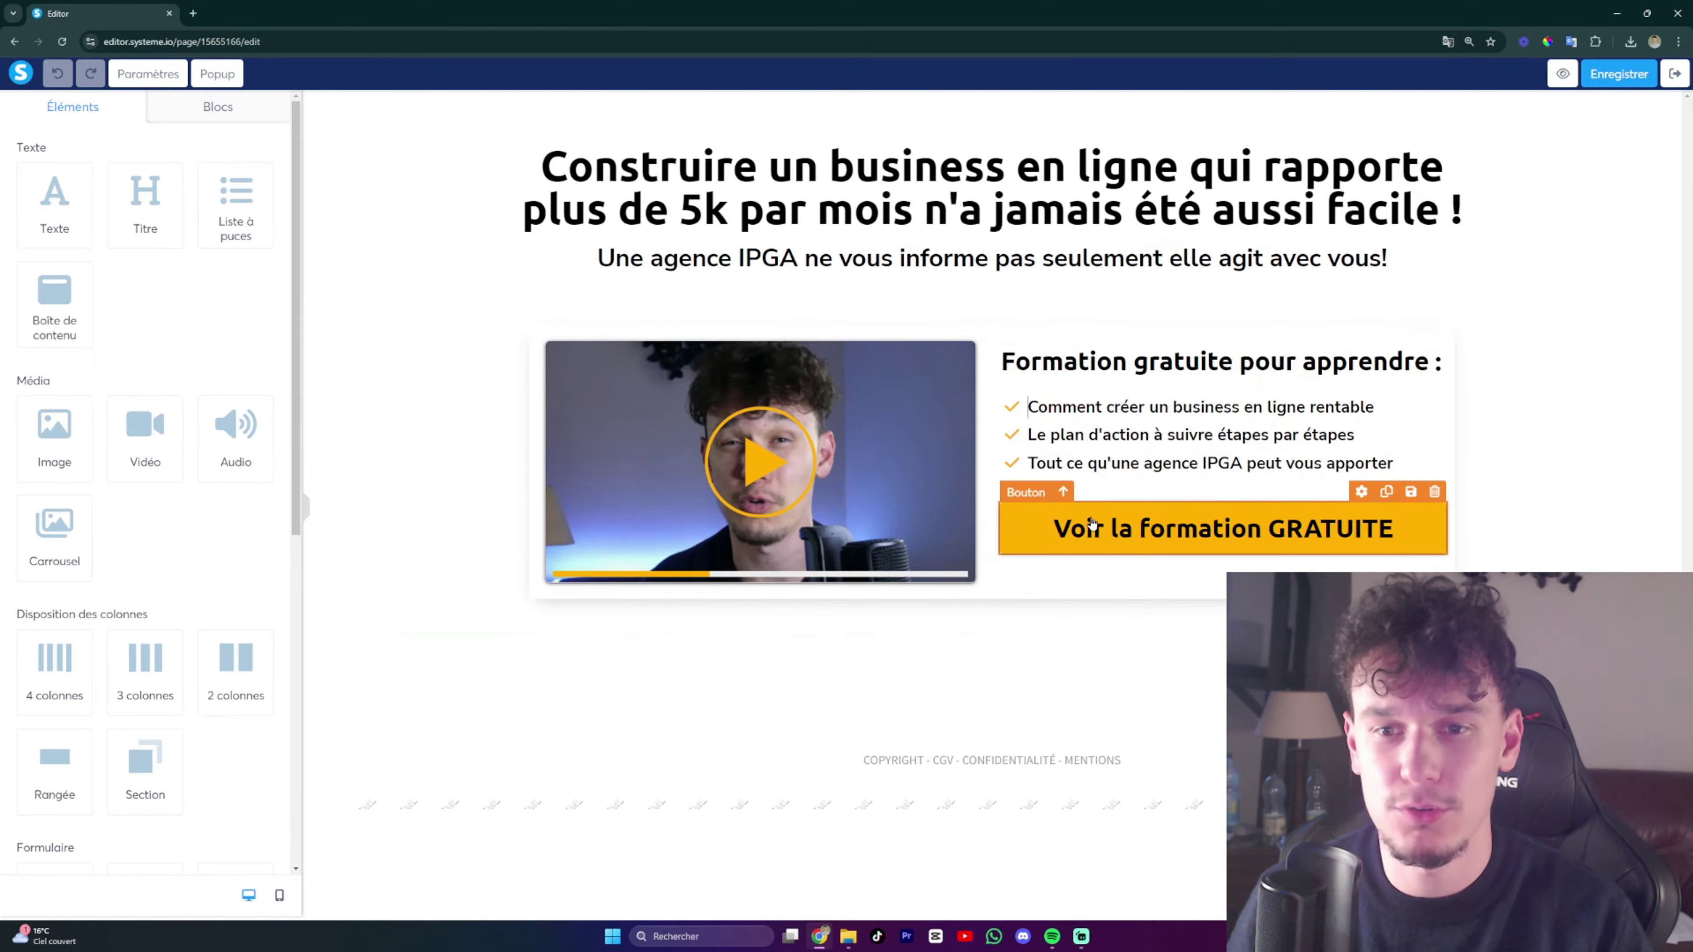
# Step: Check which click actions are assigned to the page's video image and its "Voir la formation GRATUITE" button
pyautogui.click(851, 462)
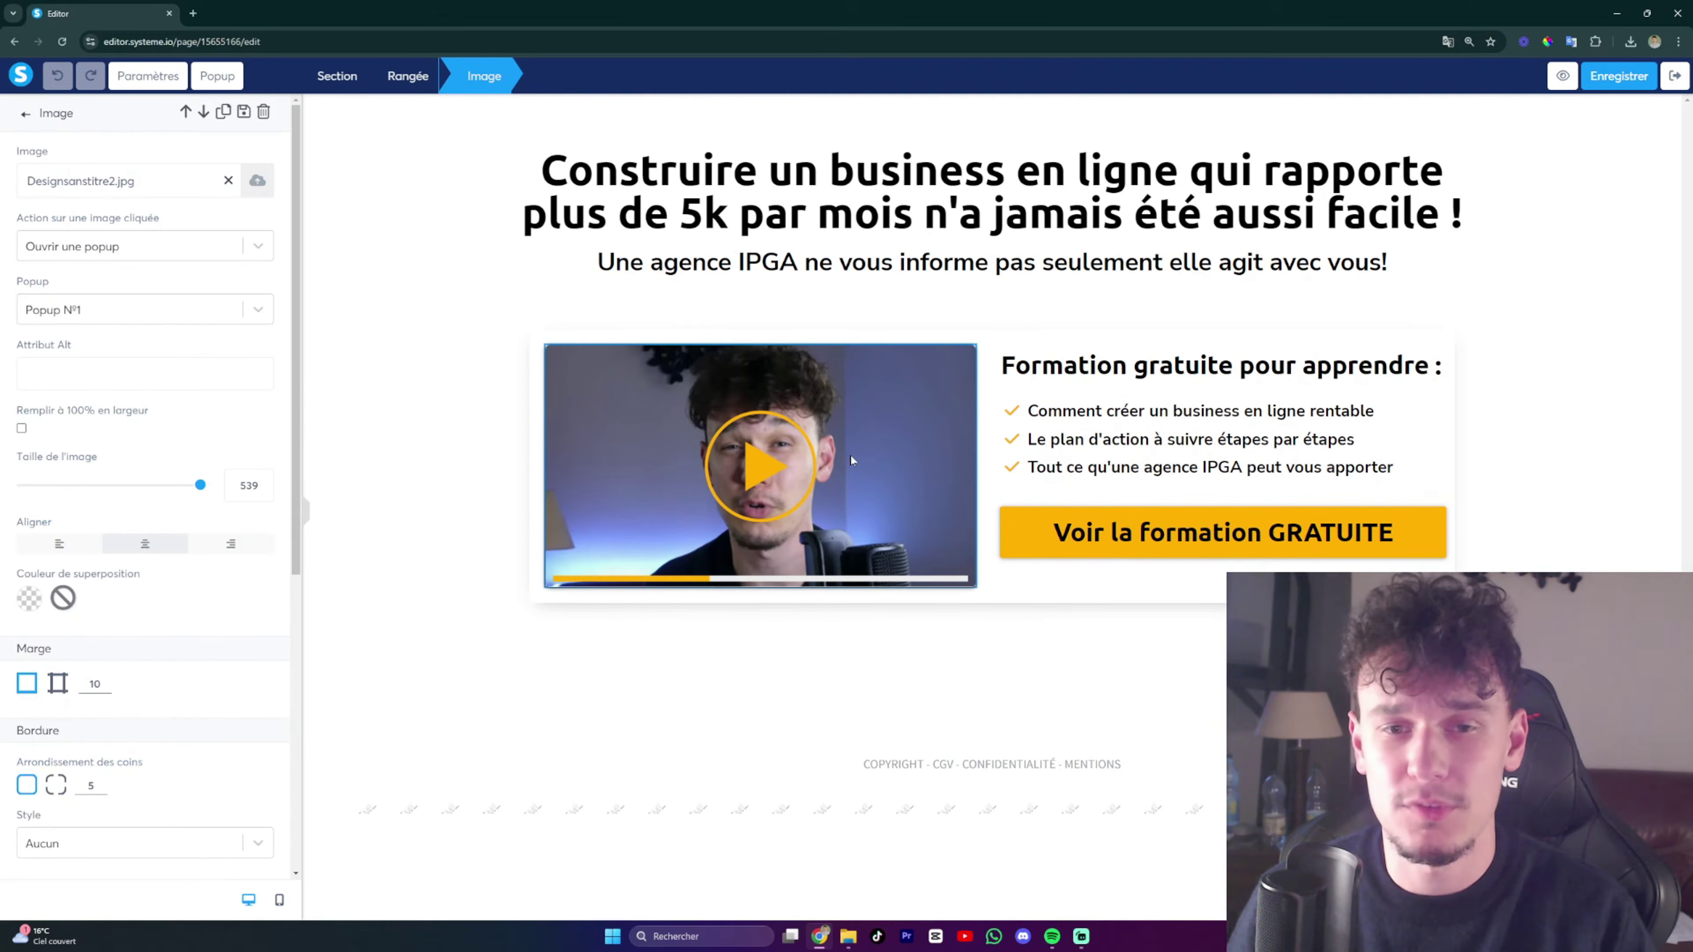
pyautogui.click(1088, 534)
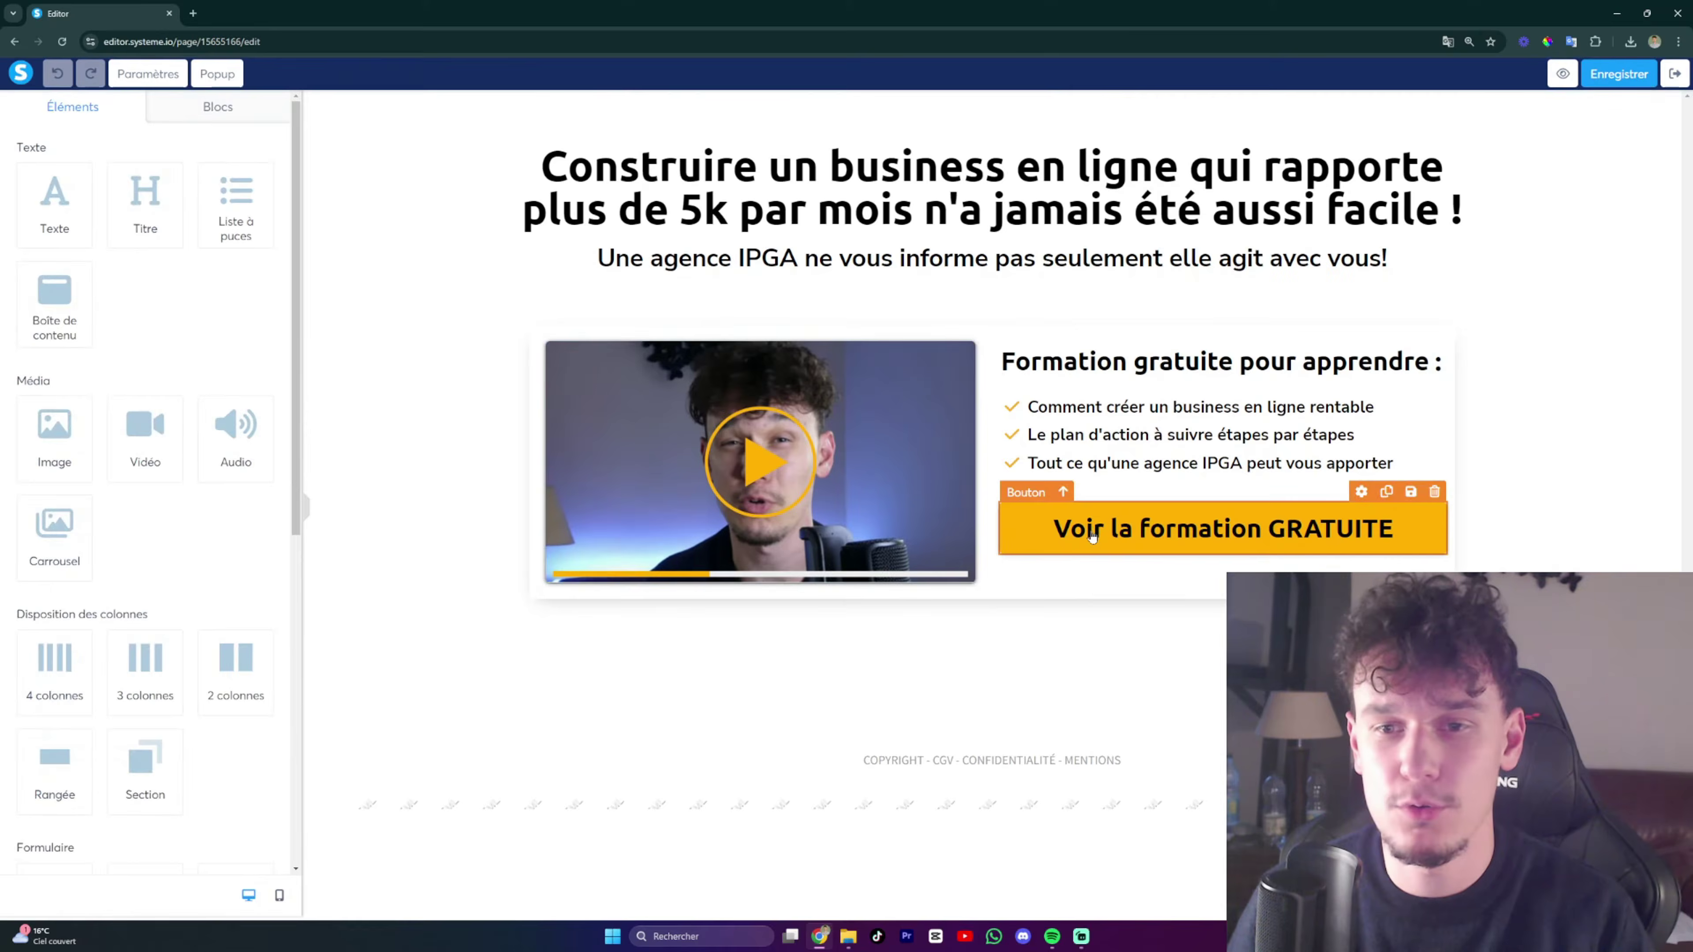
pyautogui.click(1081, 536)
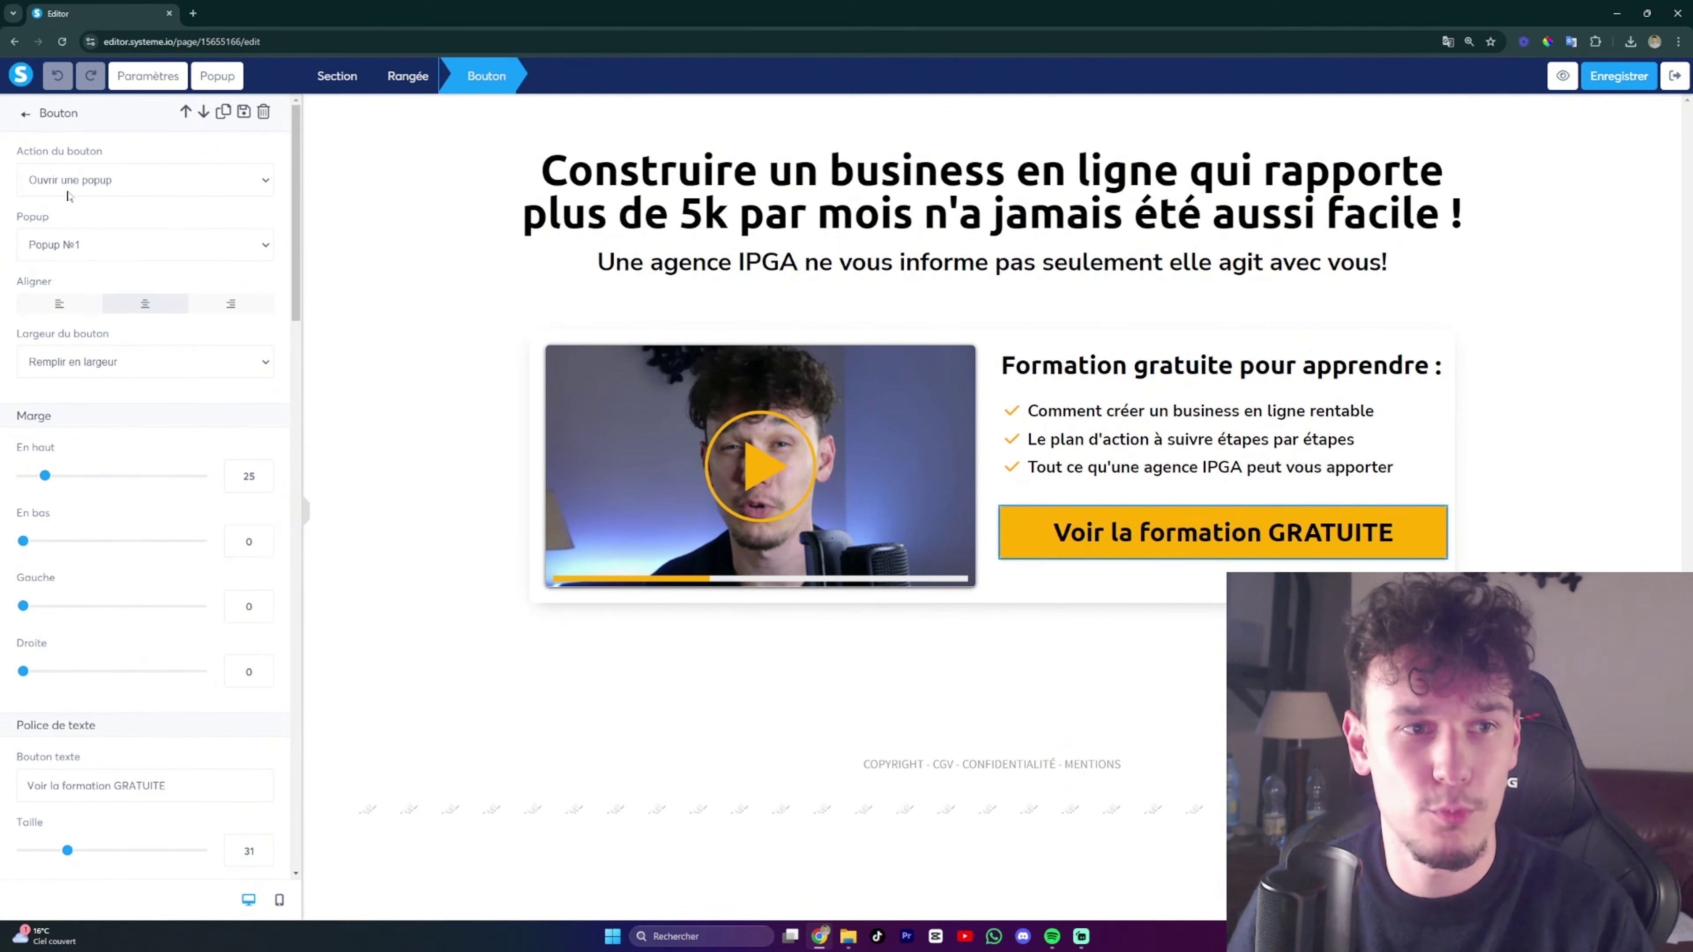
pyautogui.click(407, 245)
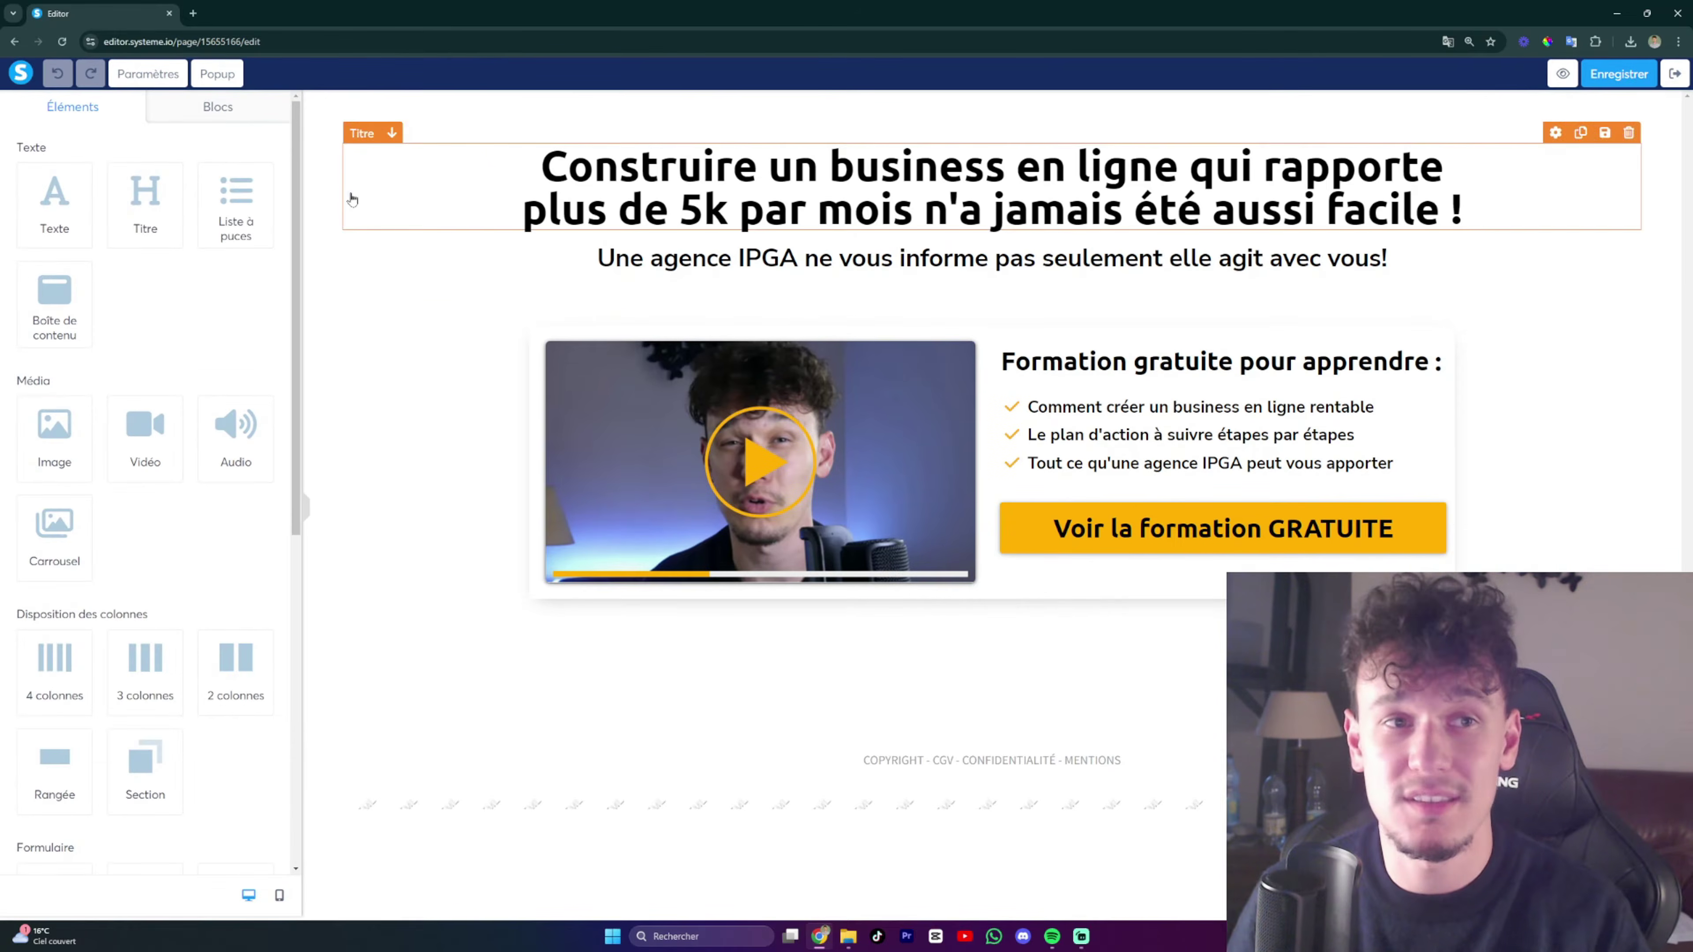
# Step: Show Popup №1 in the editor and open the settings of its "Voir la formation GRATUITE" button
pyautogui.click(223, 81)
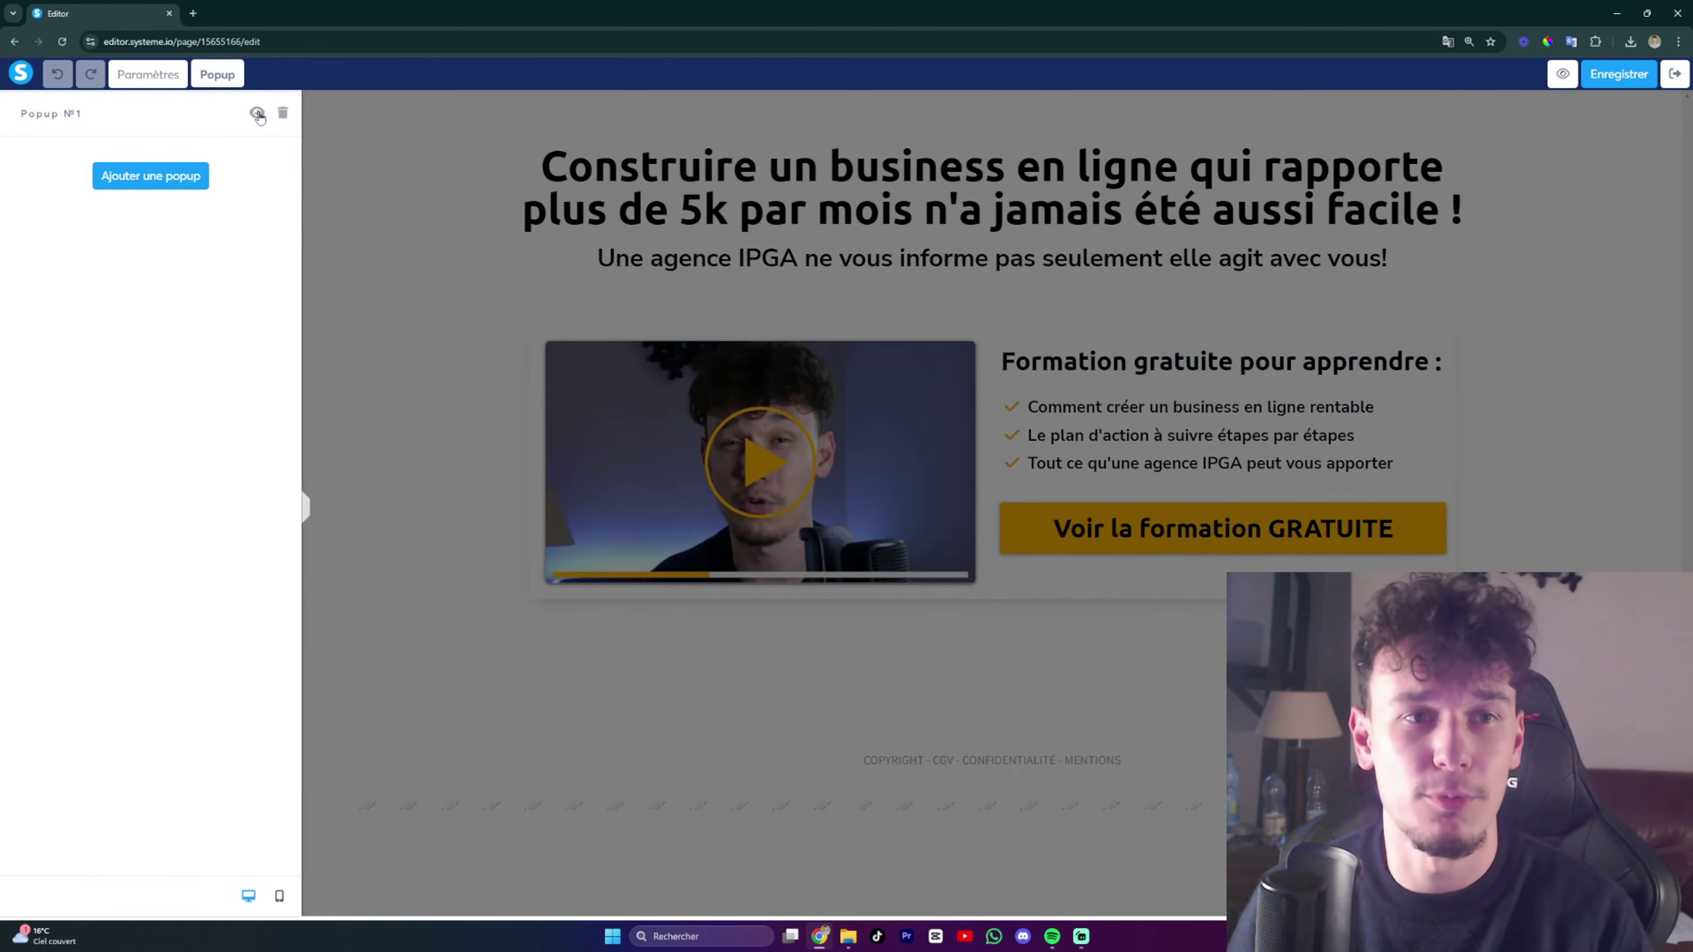
pyautogui.click(258, 114)
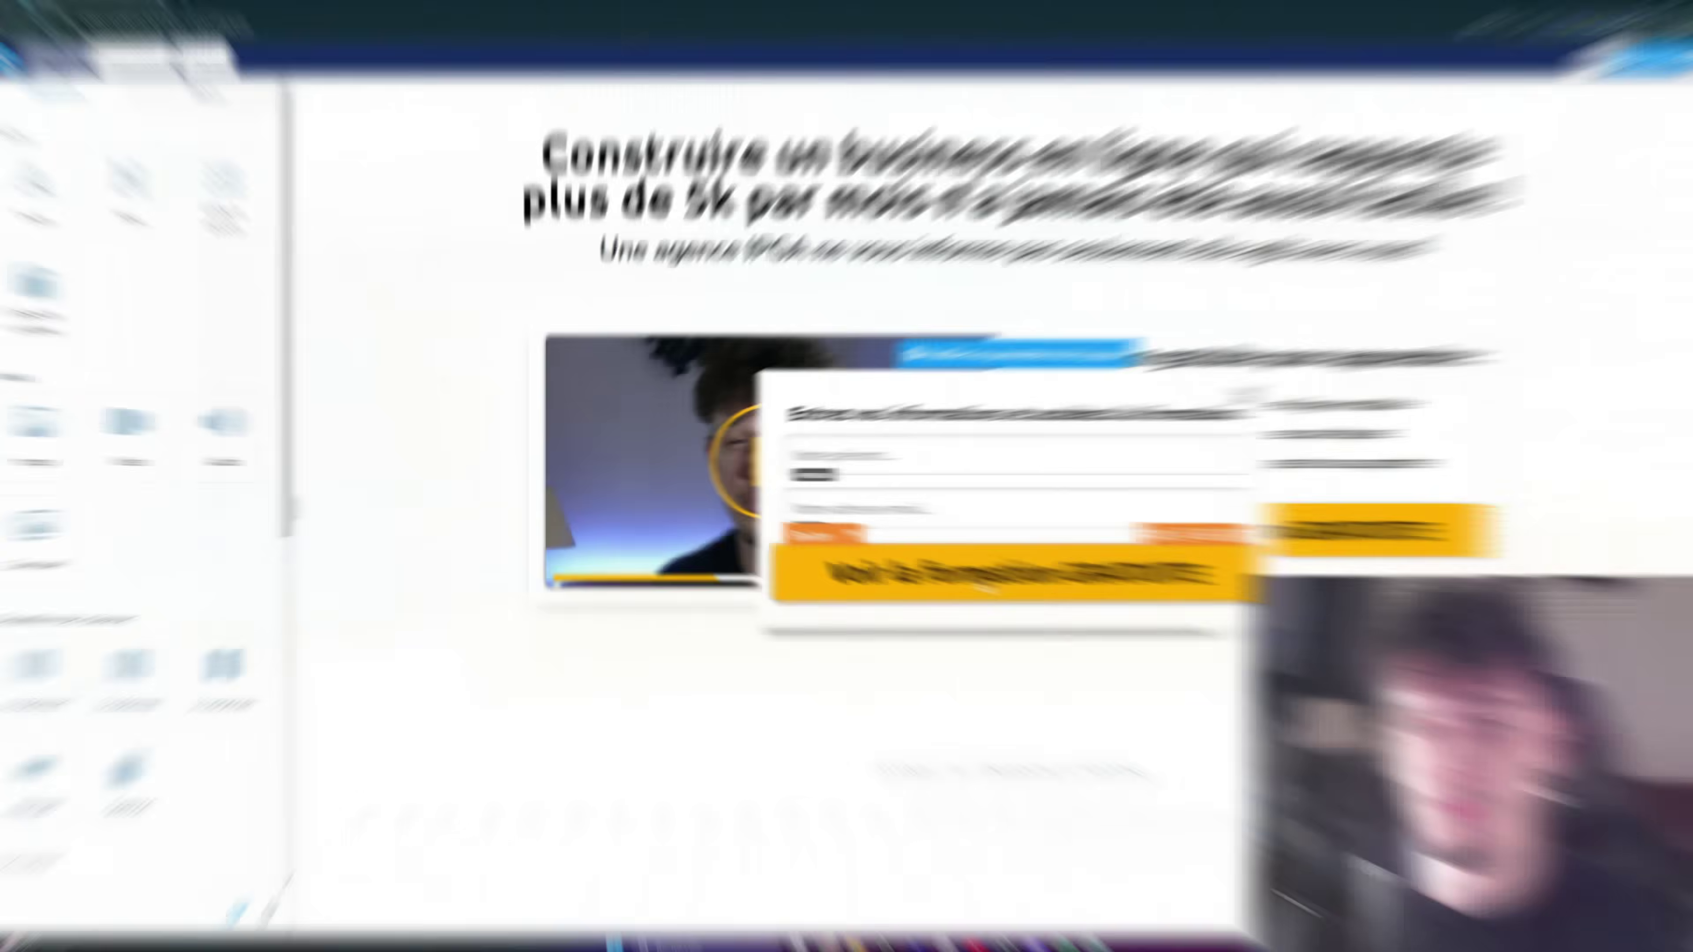
pyautogui.click(968, 580)
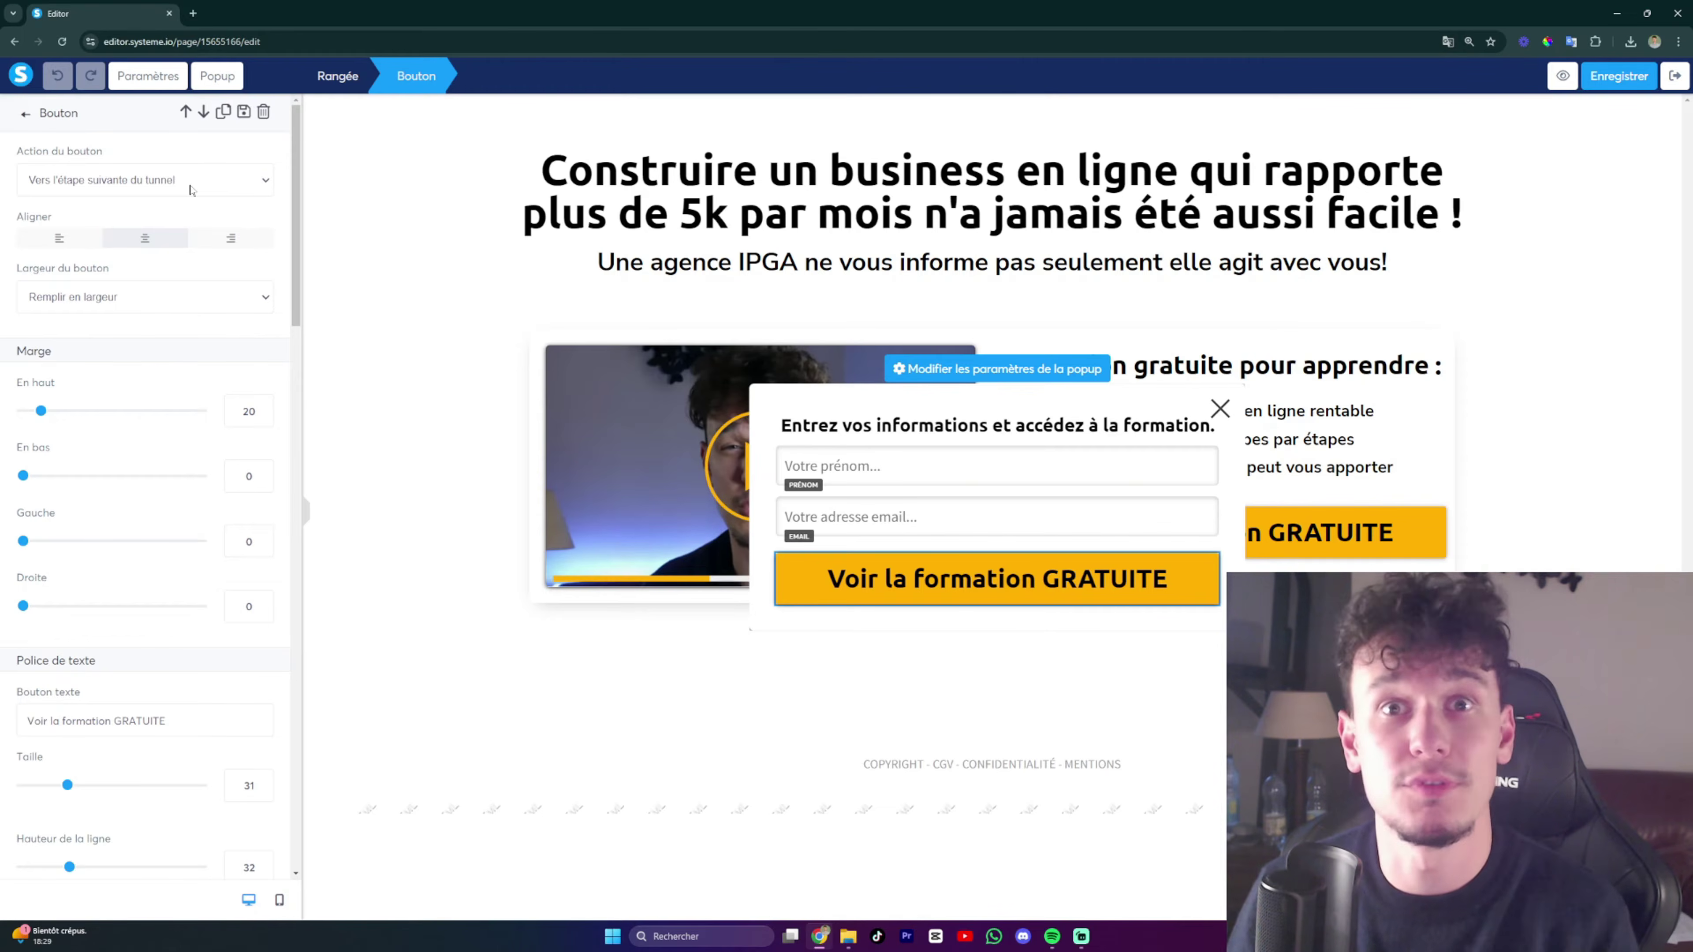
# Step: Set the popup button's action to "Rediriger vers une page" with the course's share link as the URL
pyautogui.click(190, 190)
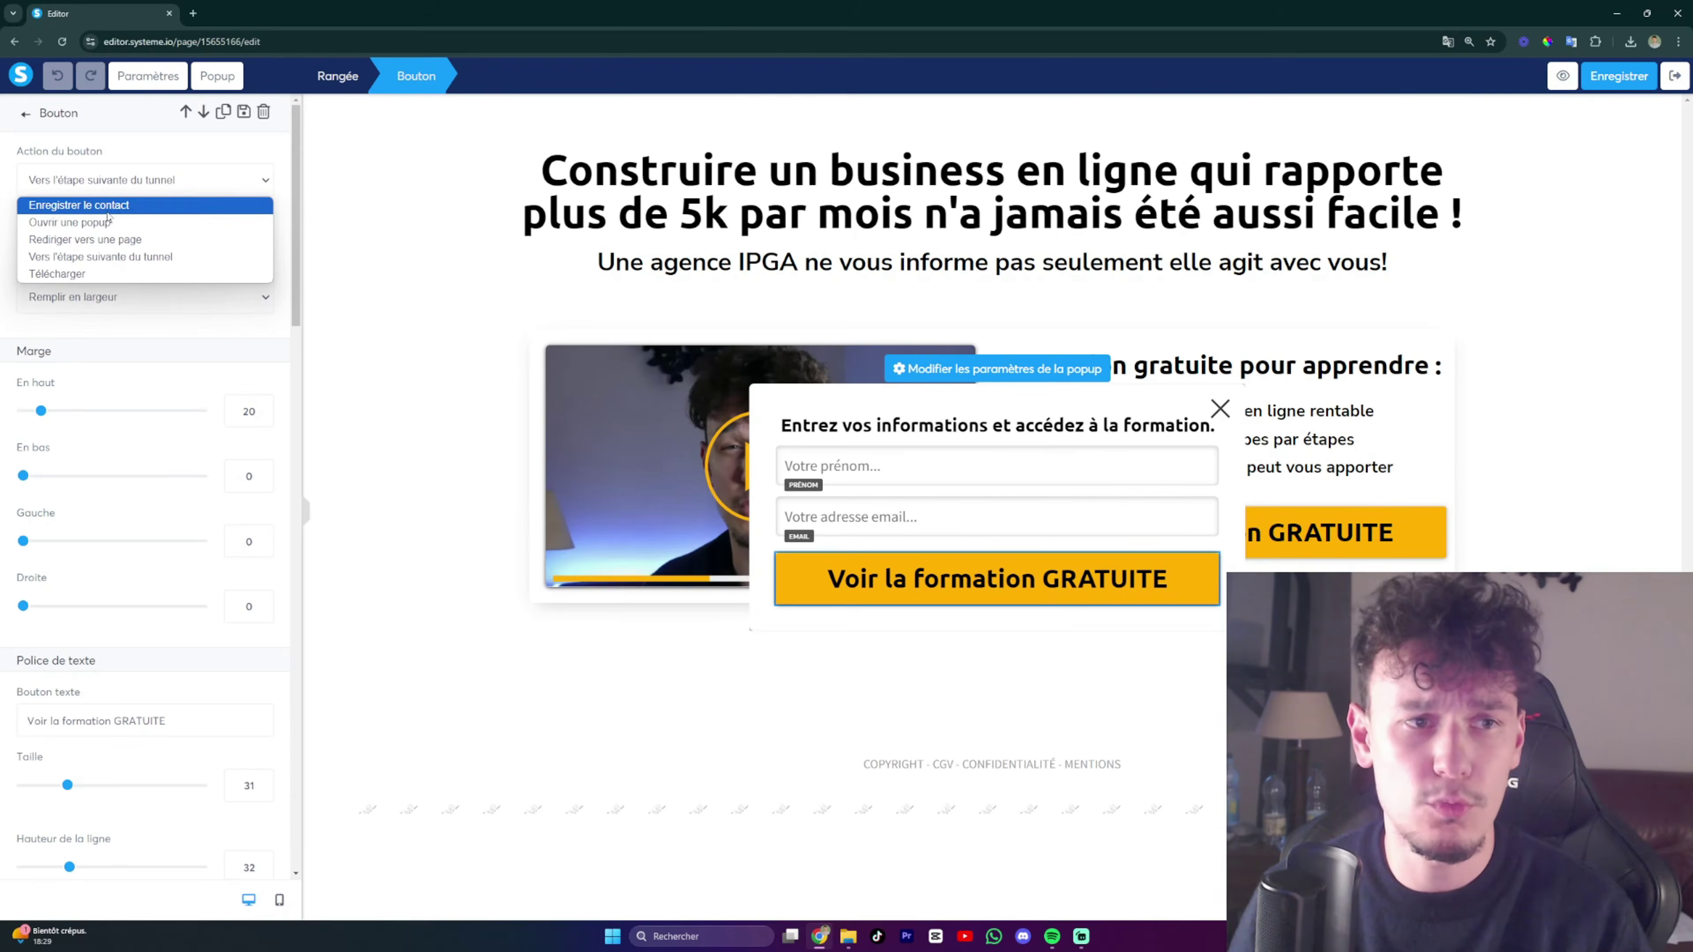
pyautogui.press('Down')
pyautogui.press('Down')
pyautogui.press('Down')
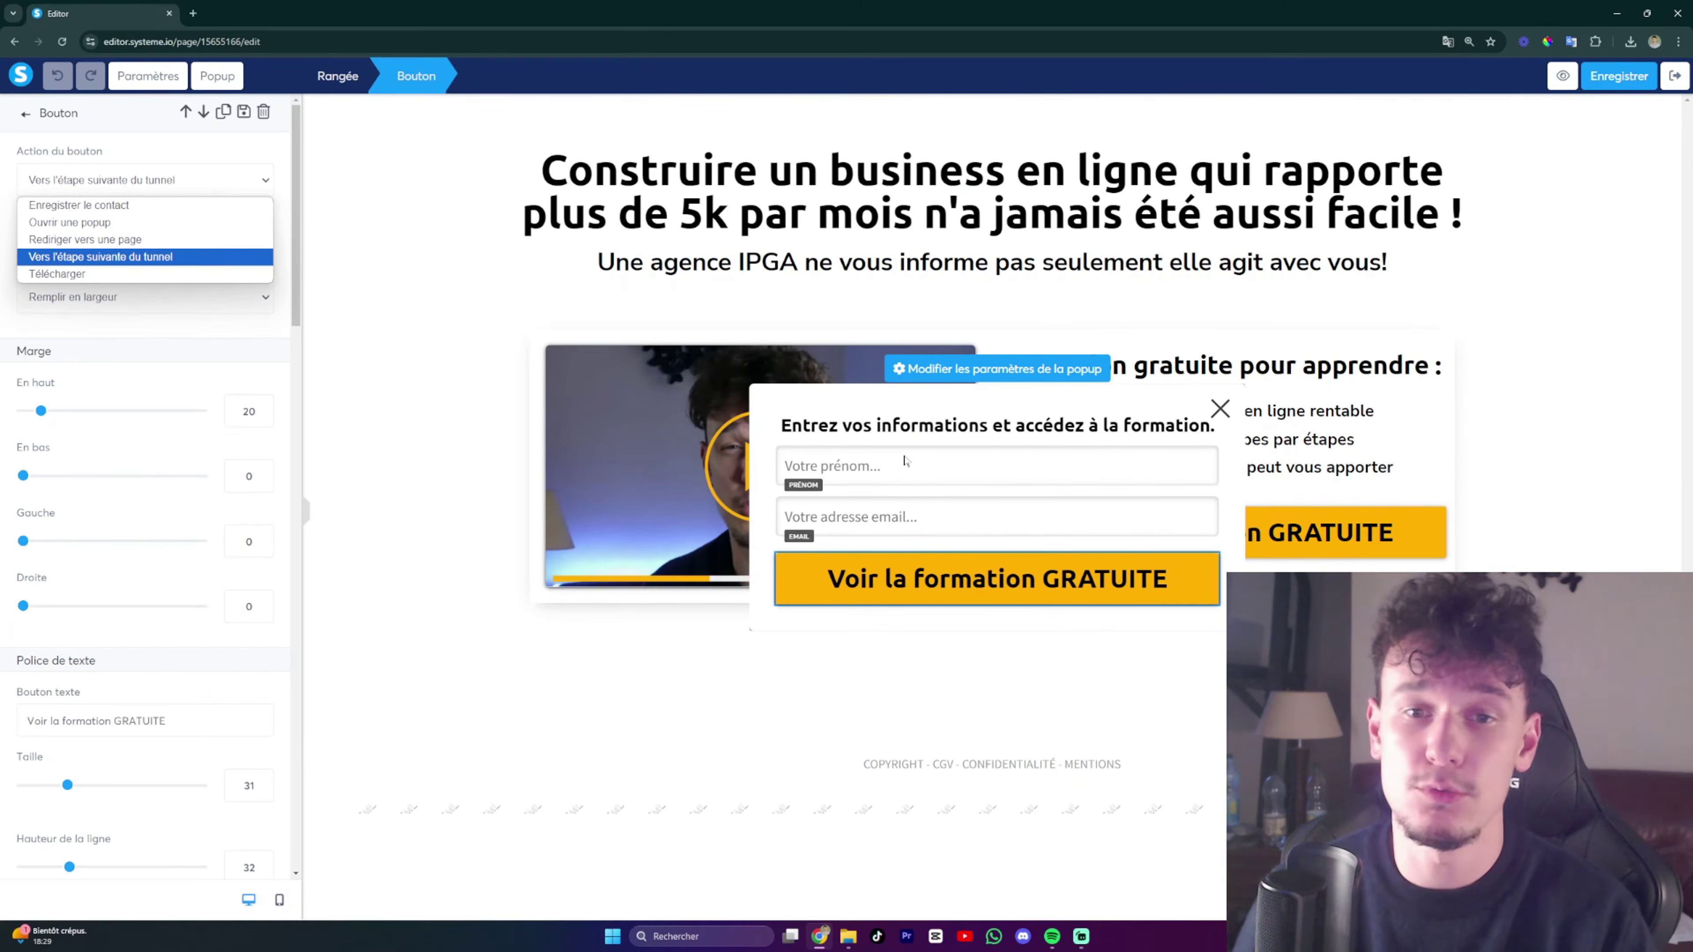
pyautogui.click(153, 241)
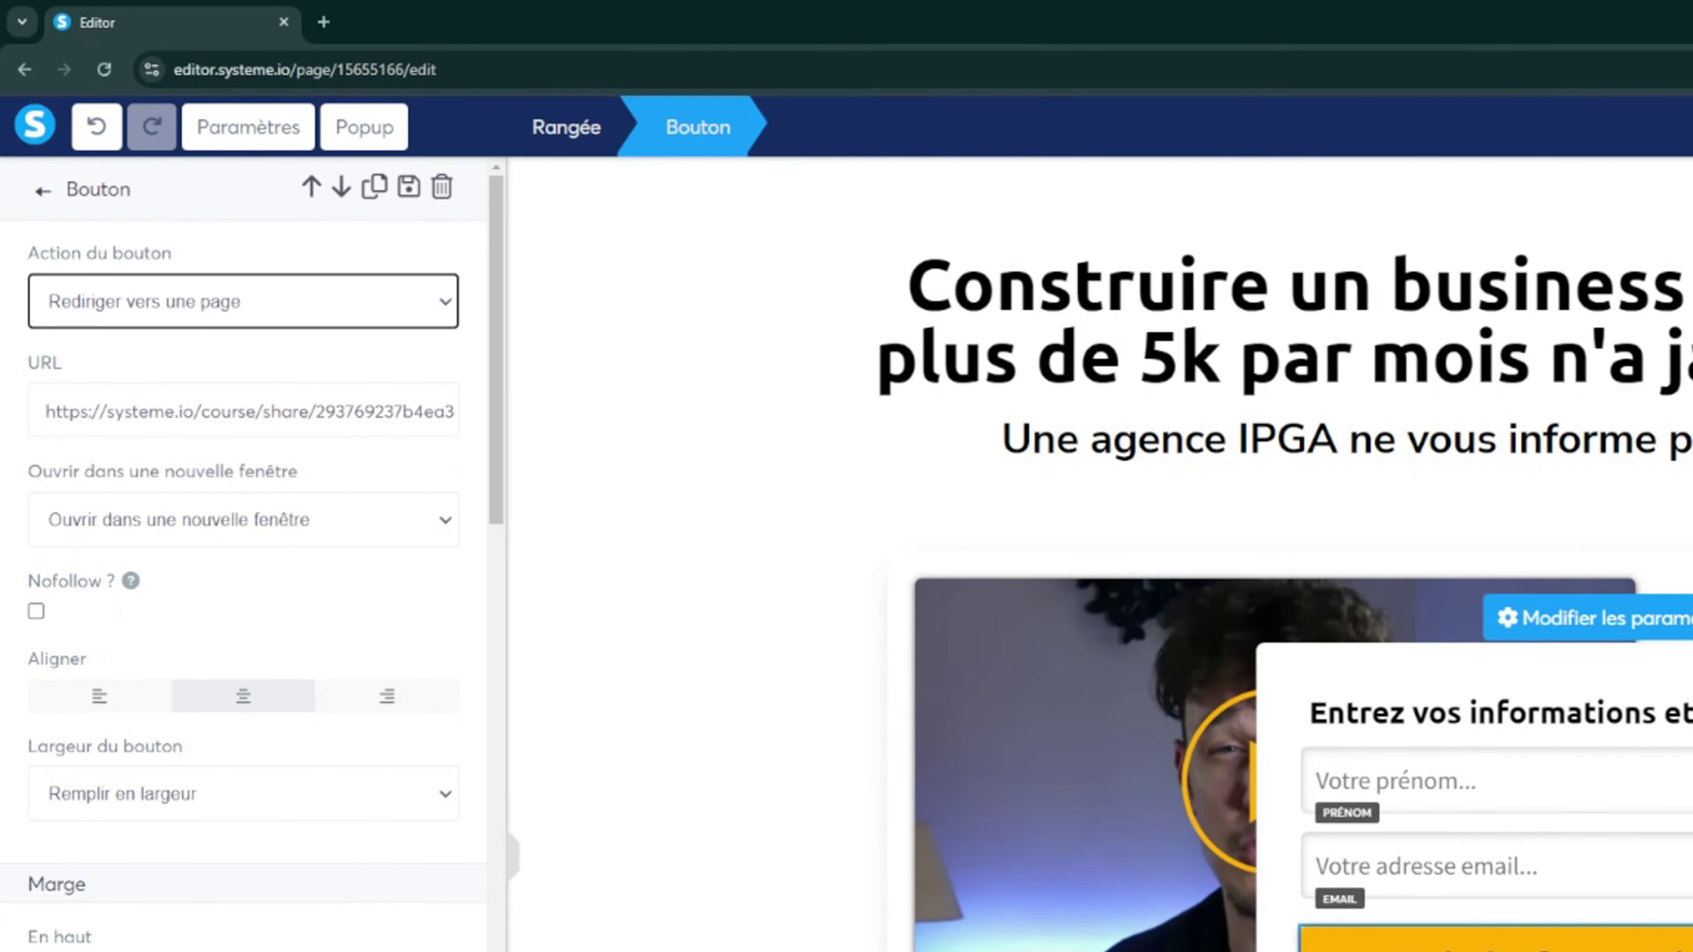
pyautogui.moveTo(25, 378); pyautogui.dragTo(47, 375)
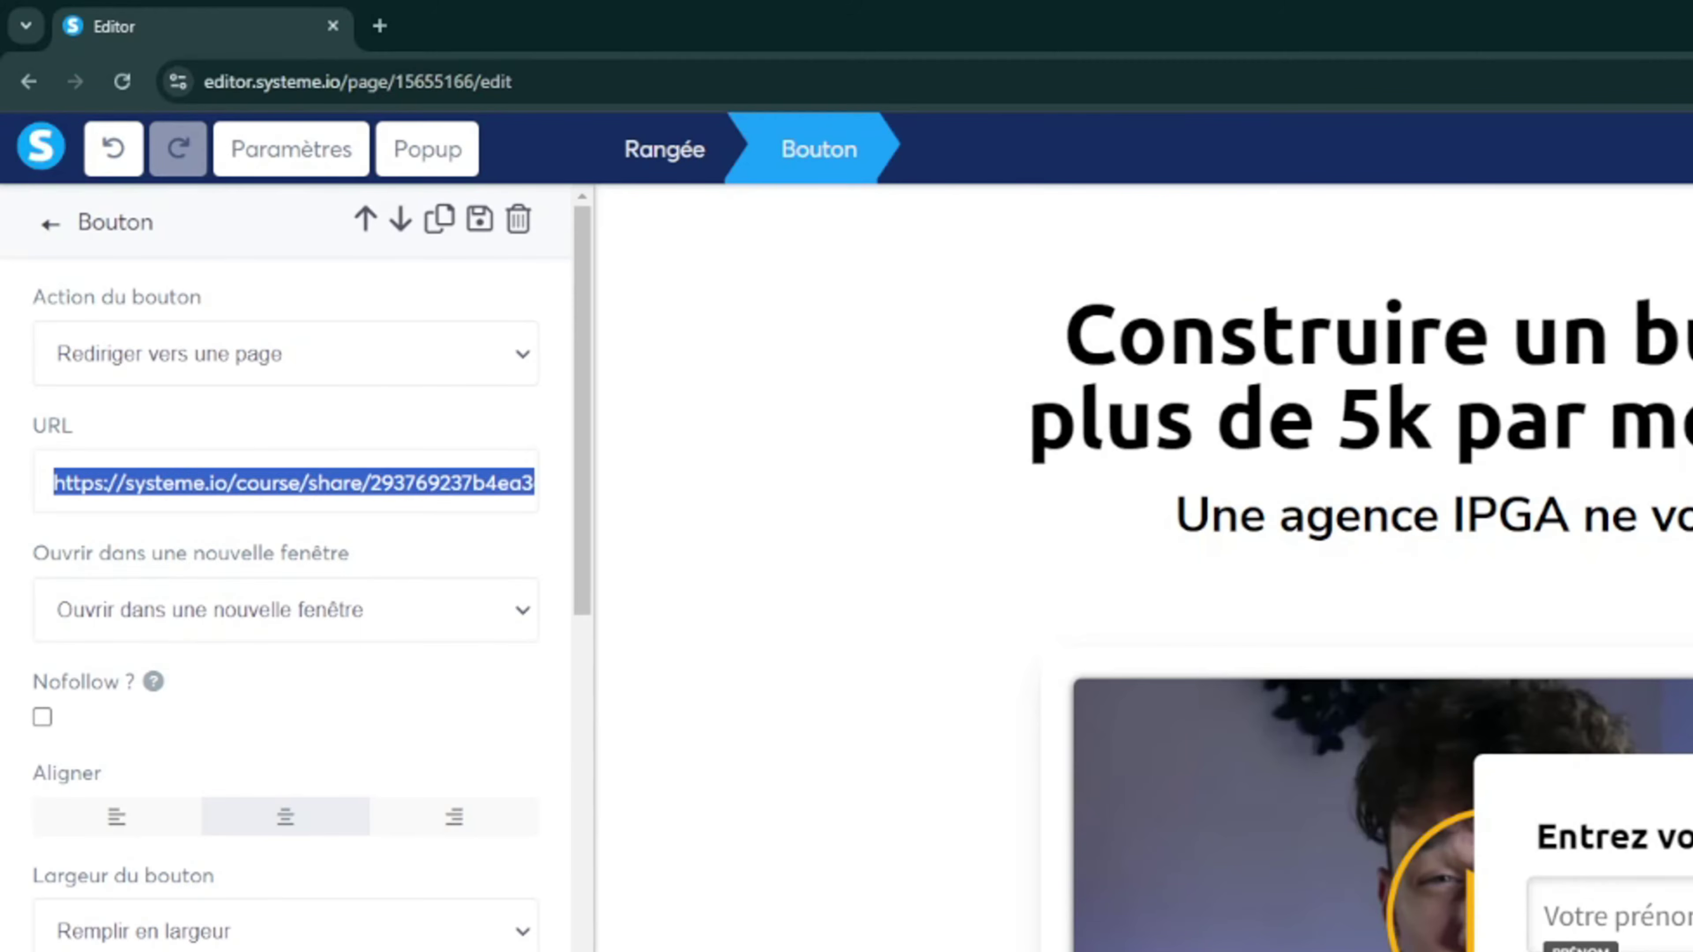
pyautogui.press('End')
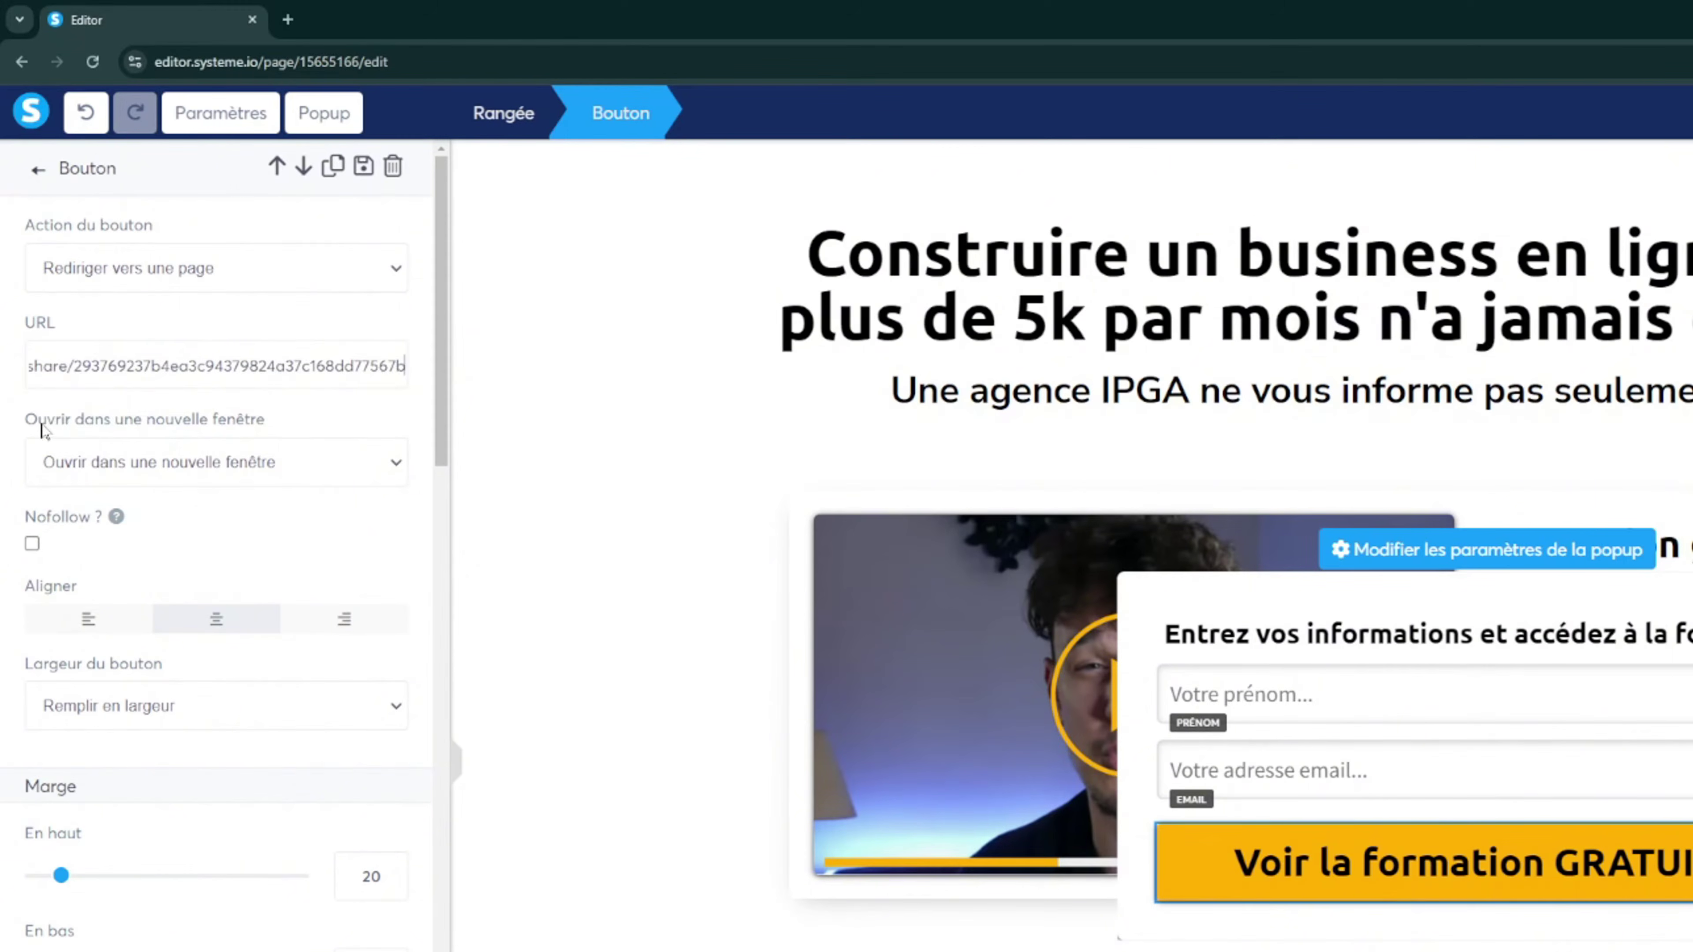
pyautogui.click(28, 282)
pyautogui.moveTo(42, 426); pyautogui.dragTo(268, 431)
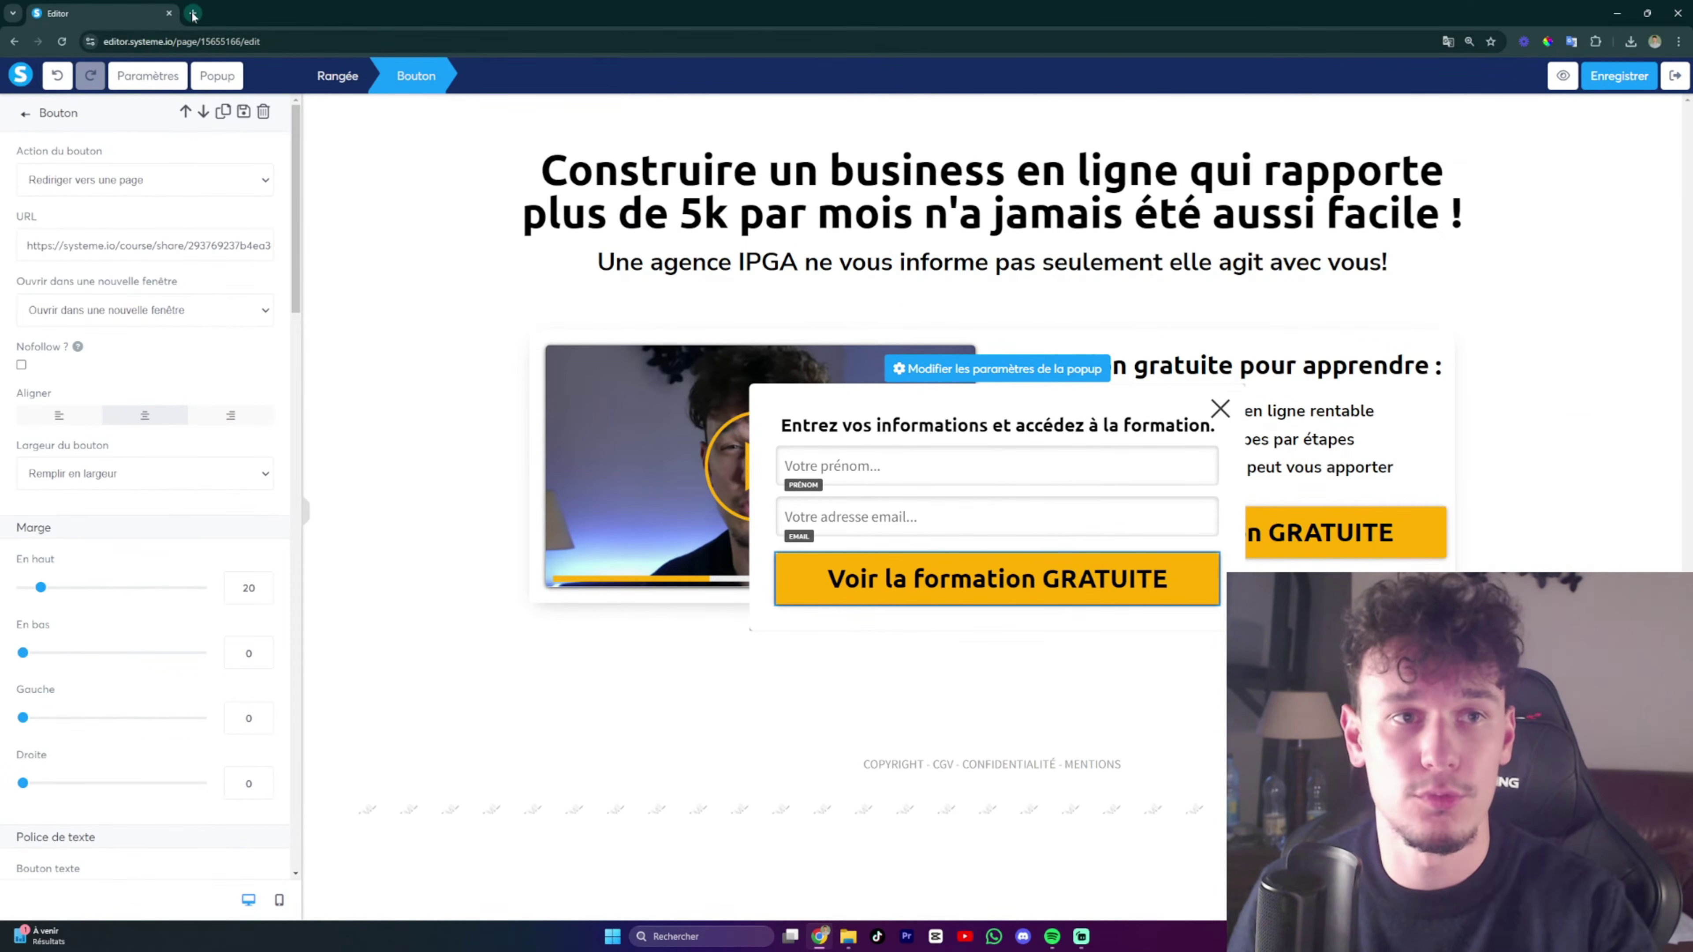
# Step: Choose "Ouvrir dans une nouvelle fenêtre" as the way the popup button's redirect link opens
pyautogui.click(193, 13)
pyautogui.click(326, 13)
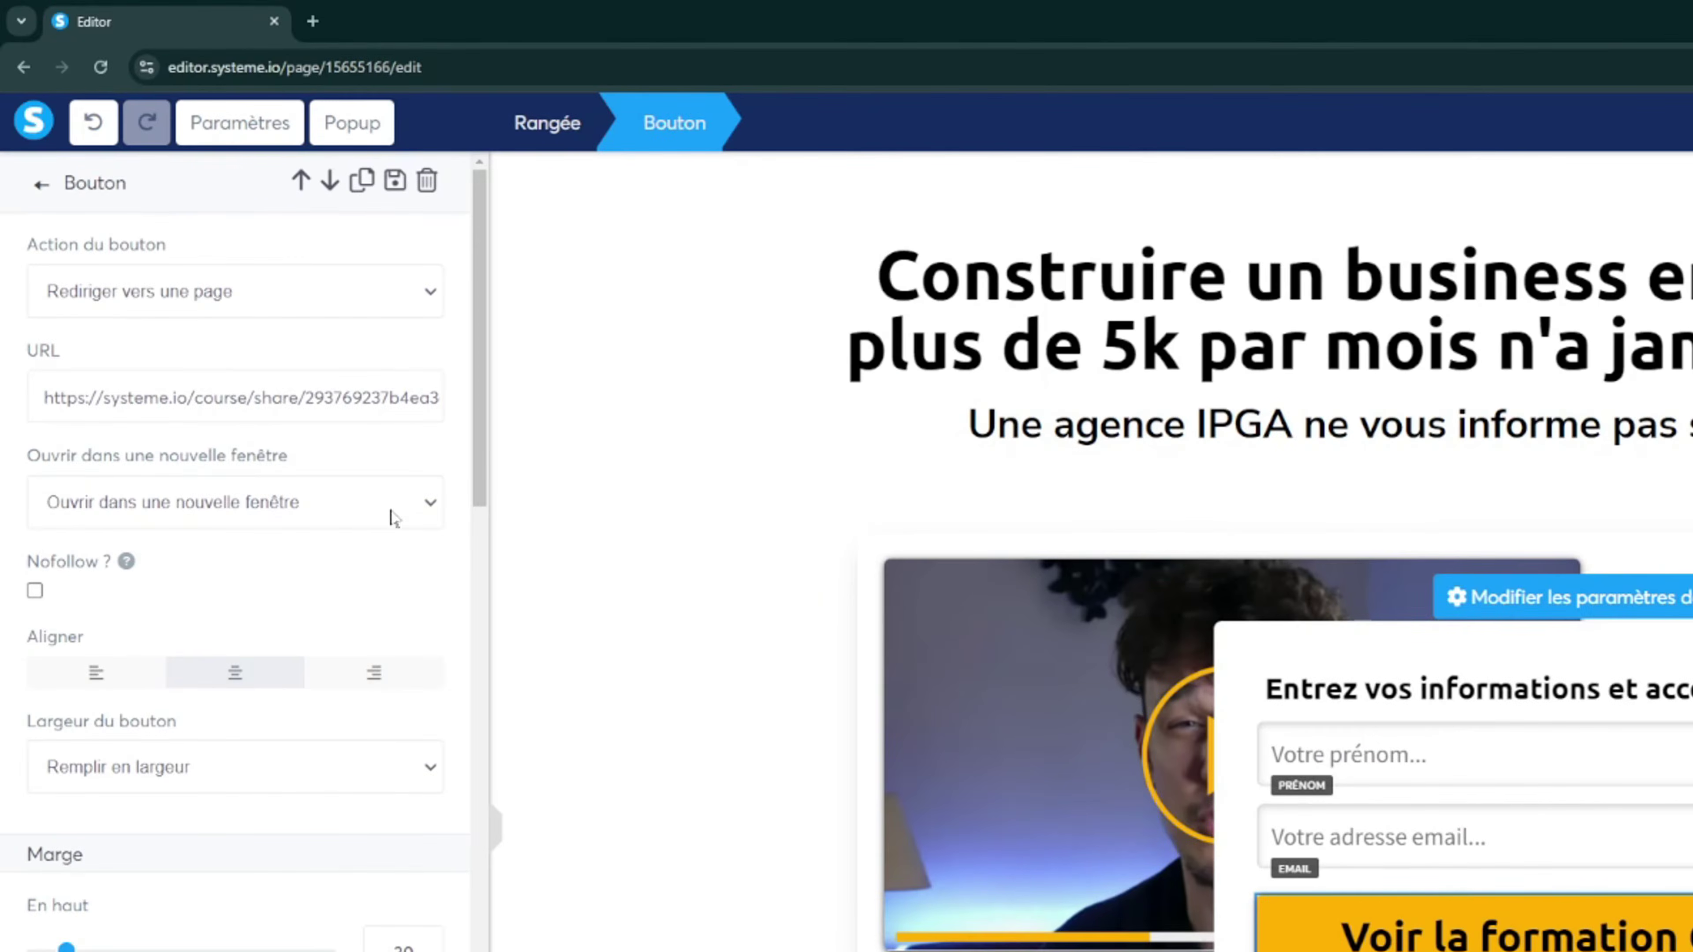
pyautogui.click(394, 515)
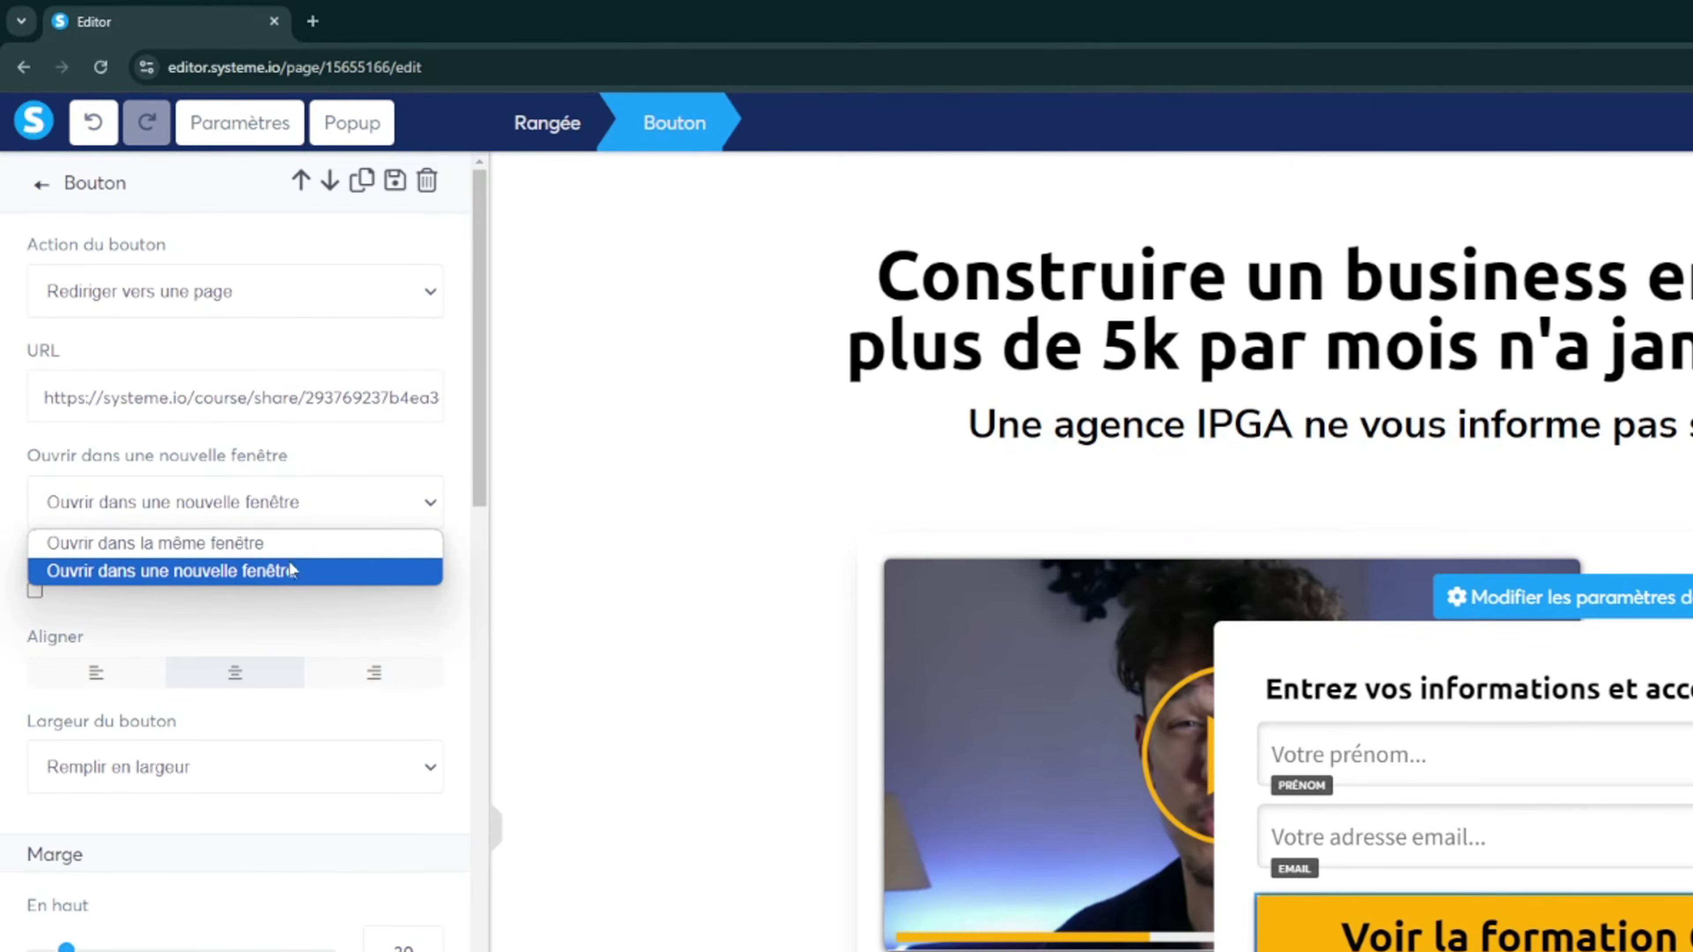
pyautogui.click(267, 579)
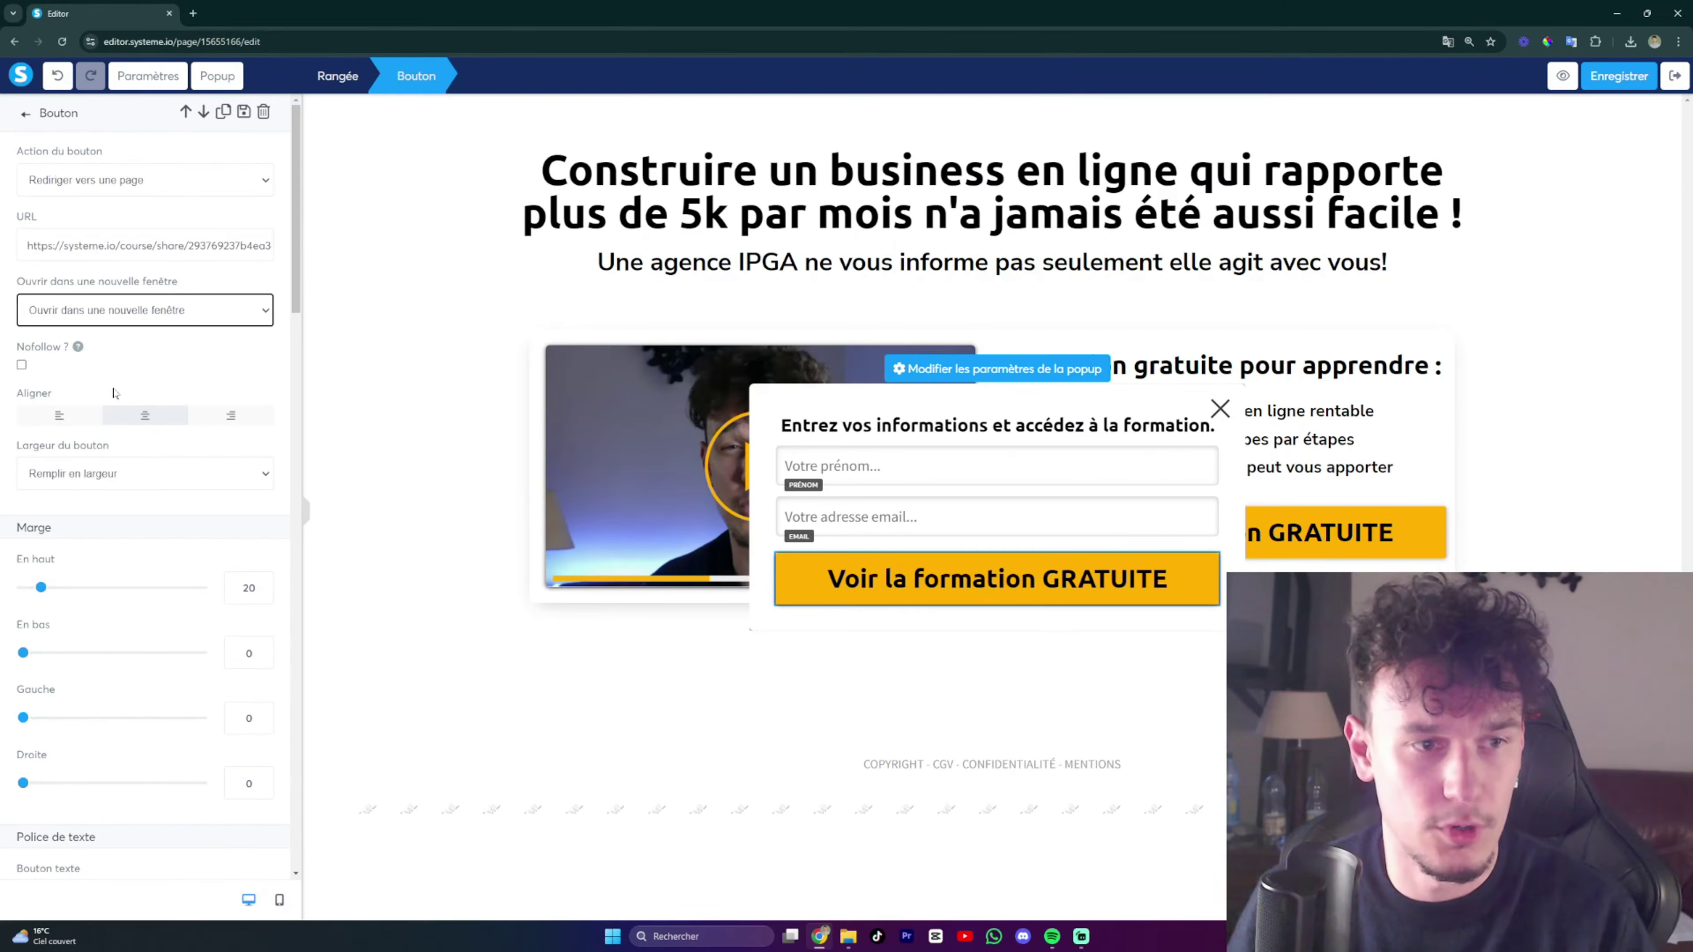
# Step: Look through the rest of the popup button's settings, then save the page and exit the editor
pyautogui.scroll(-3, 243, 299)
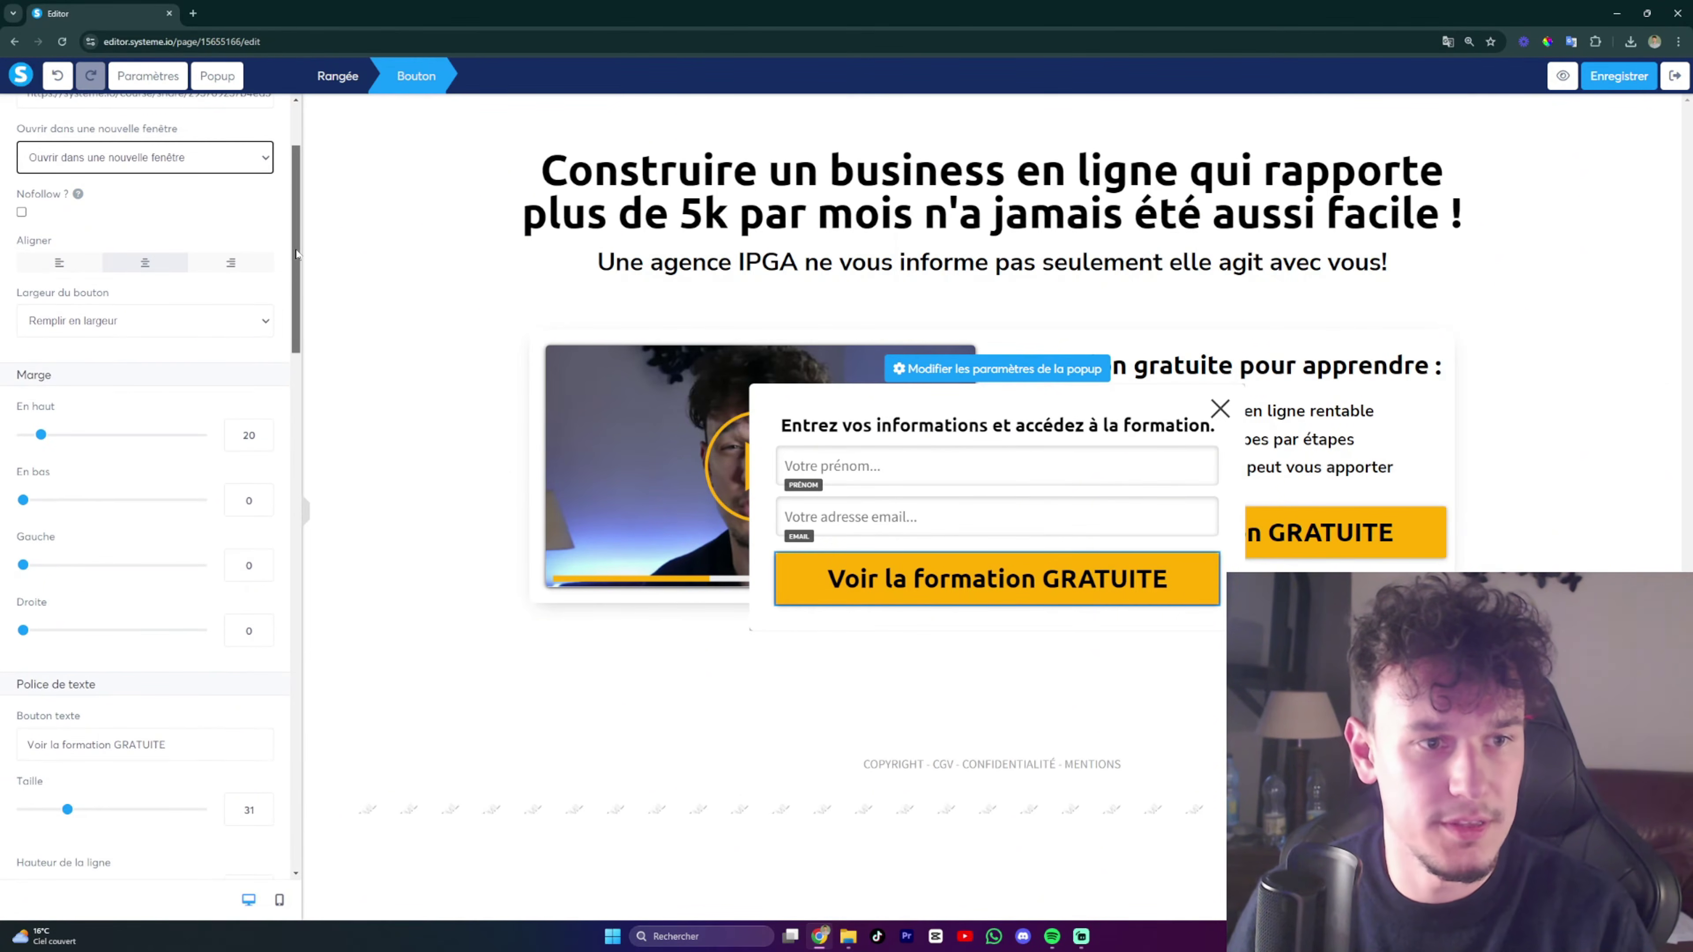
pyautogui.scroll(-3, 111, 216)
pyautogui.moveTo(293, 370); pyautogui.dragTo(295, 287)
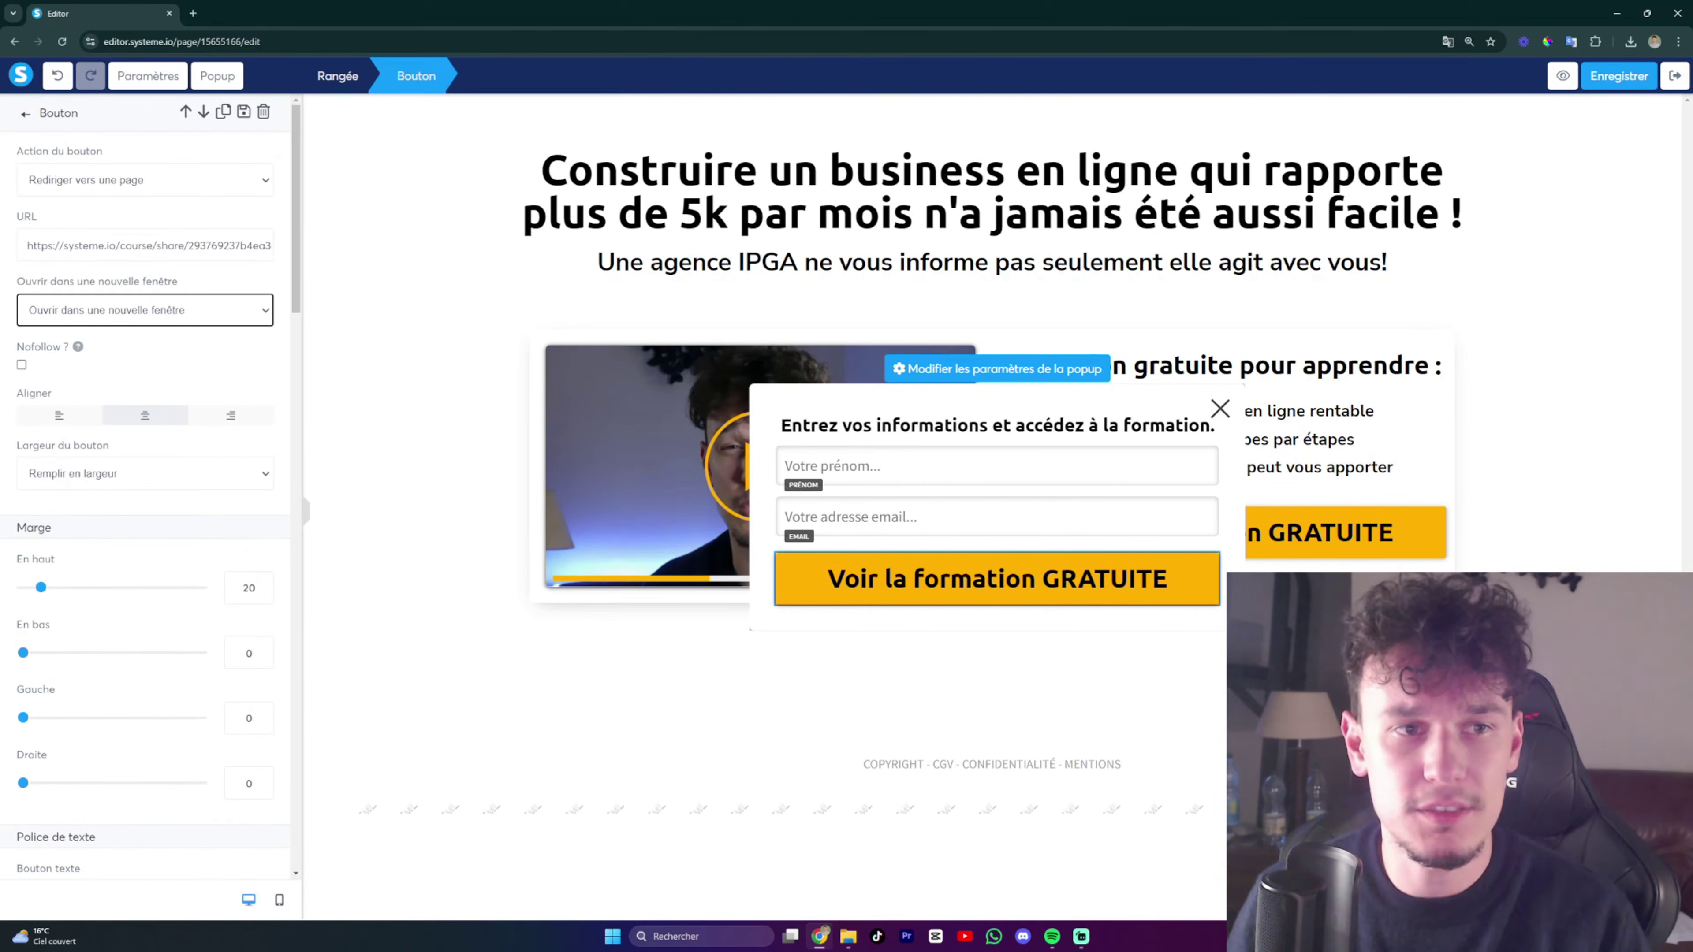
pyautogui.click(410, 303)
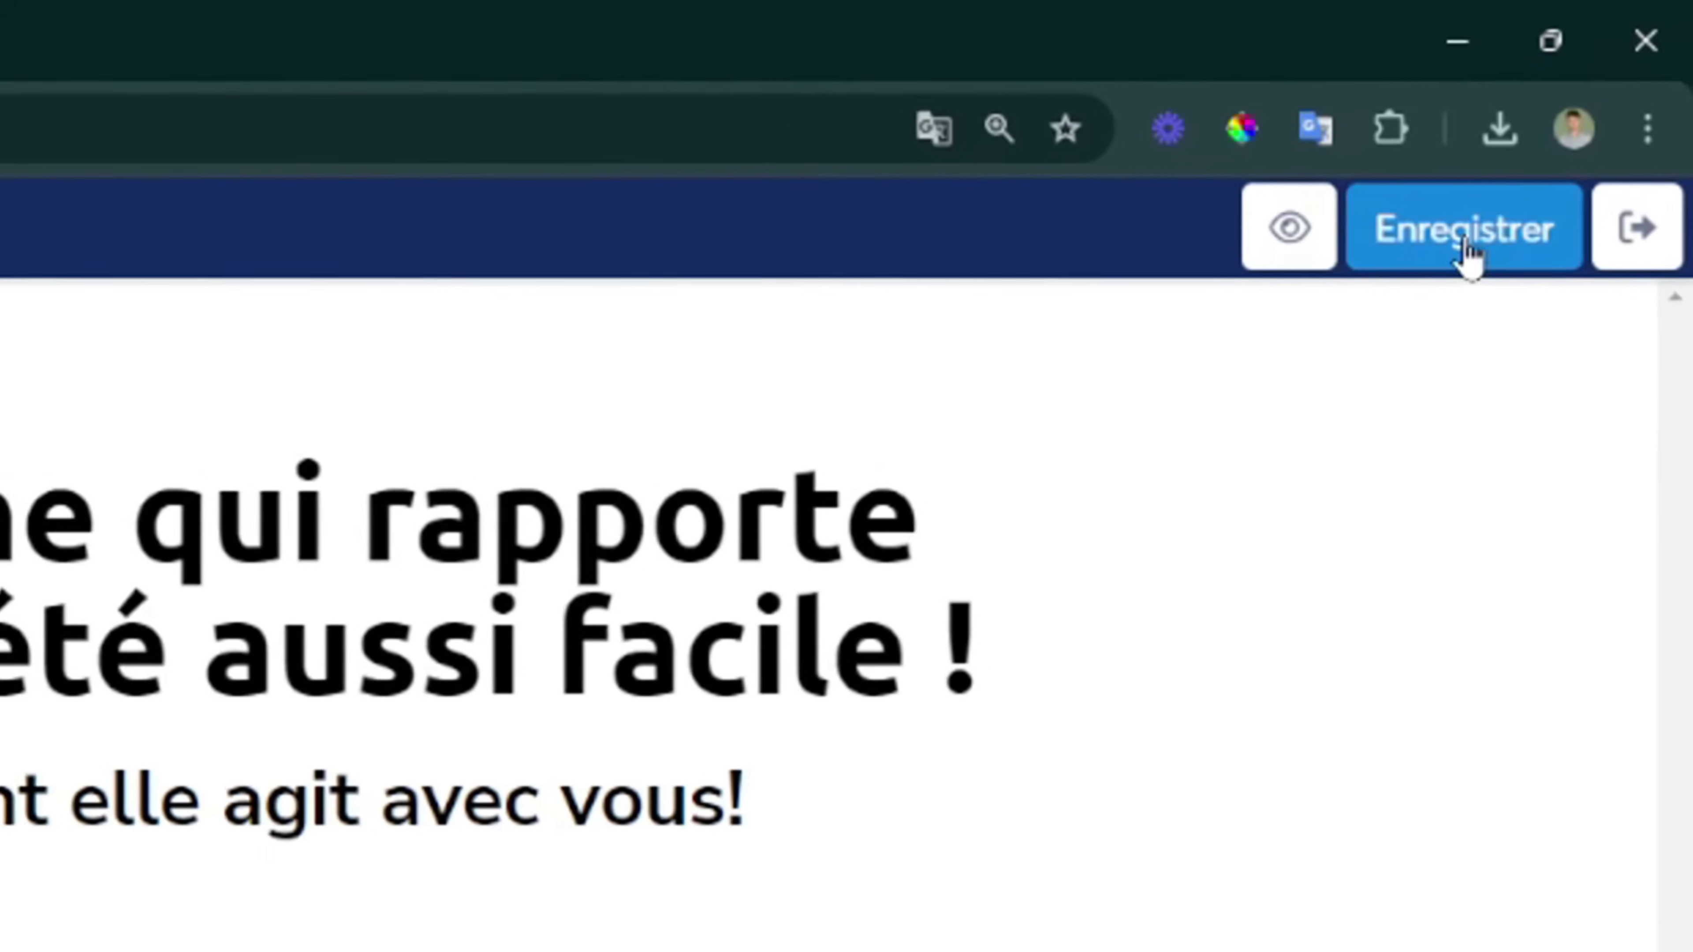
pyautogui.click(1618, 77)
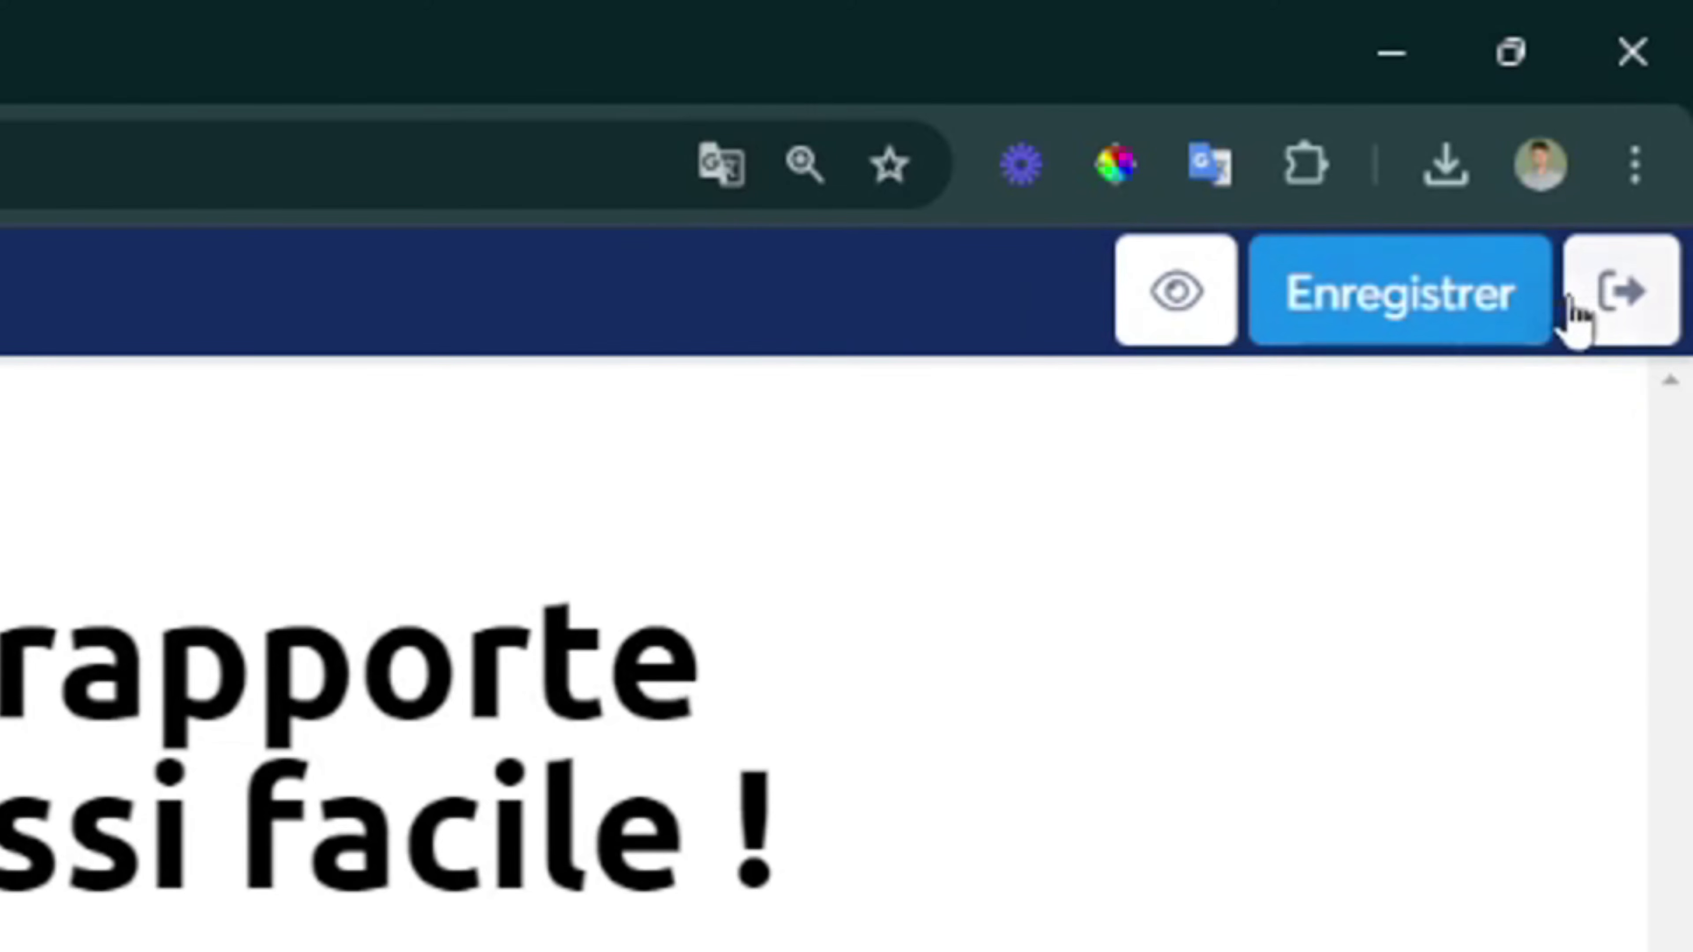
pyautogui.click(1618, 317)
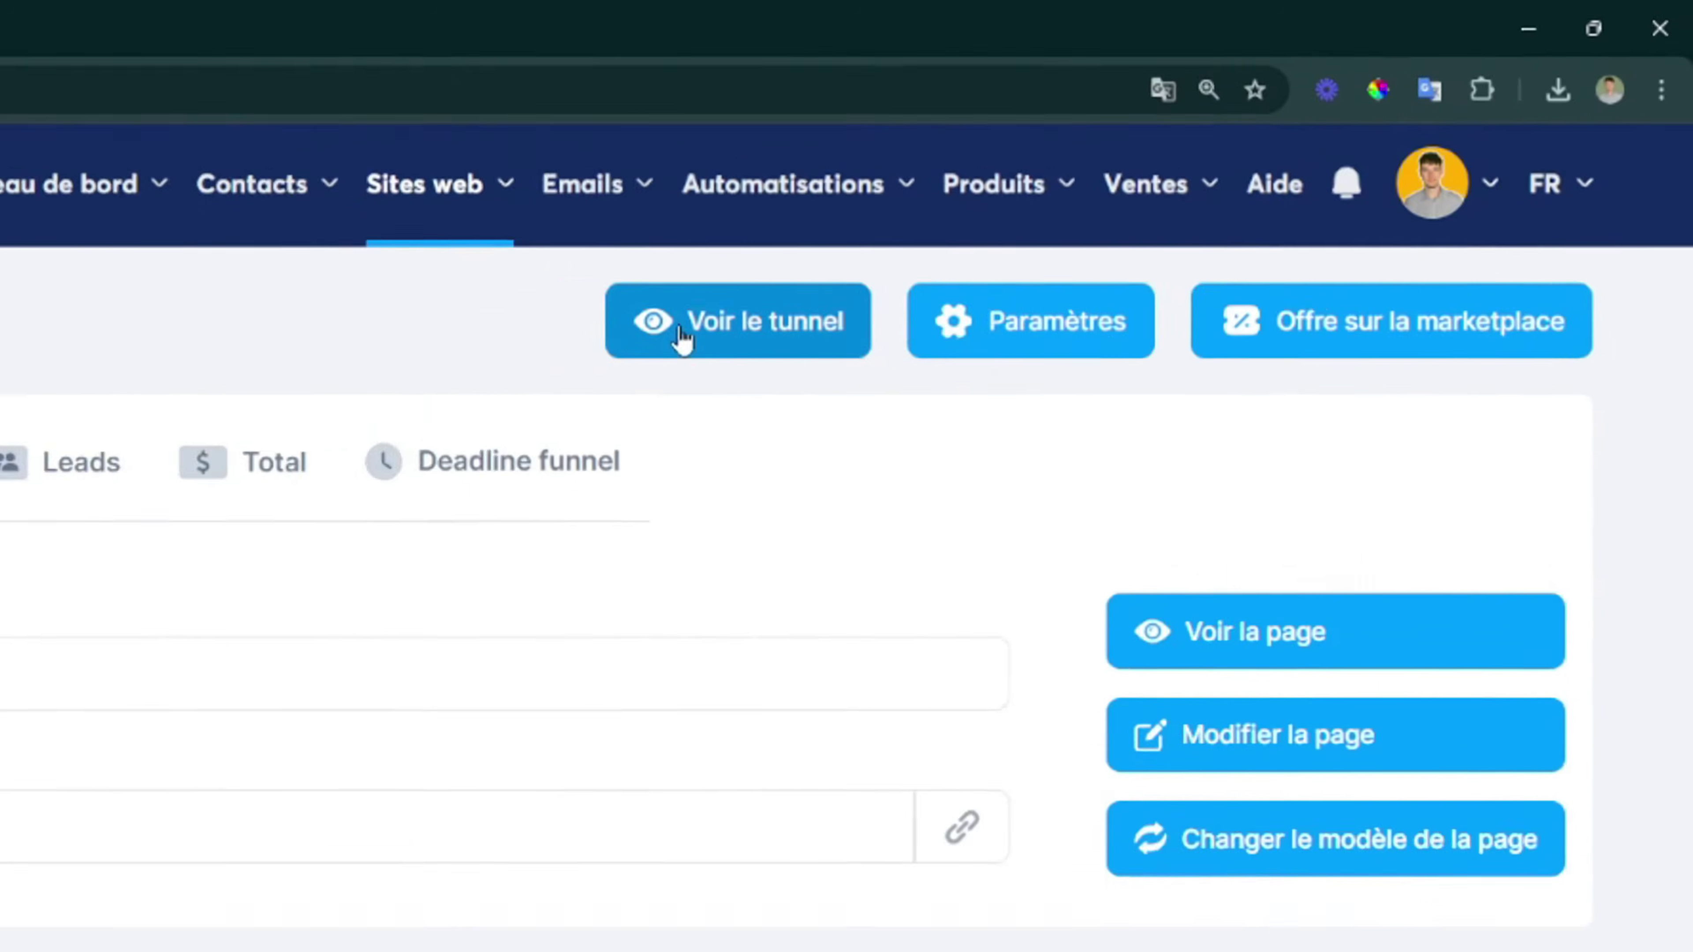
# Step: Open the live funnel and bring up the opt-in popup from the page's "Voir la formation GRATUITE" button
pyautogui.click(1226, 149)
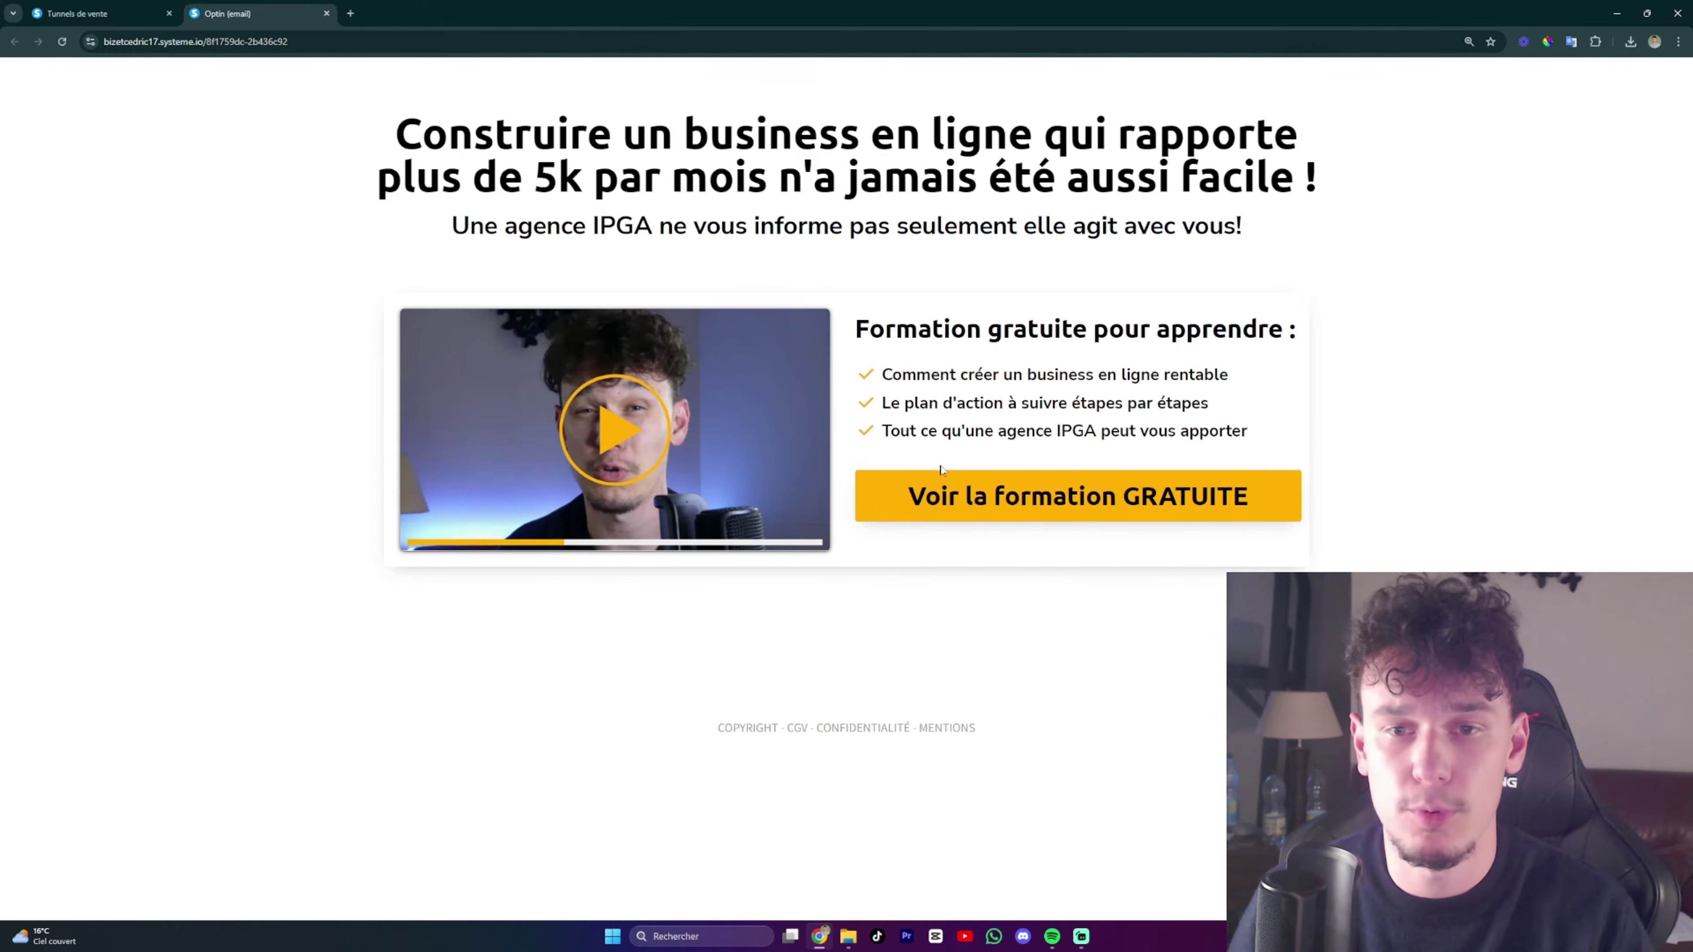
pyautogui.click(1090, 503)
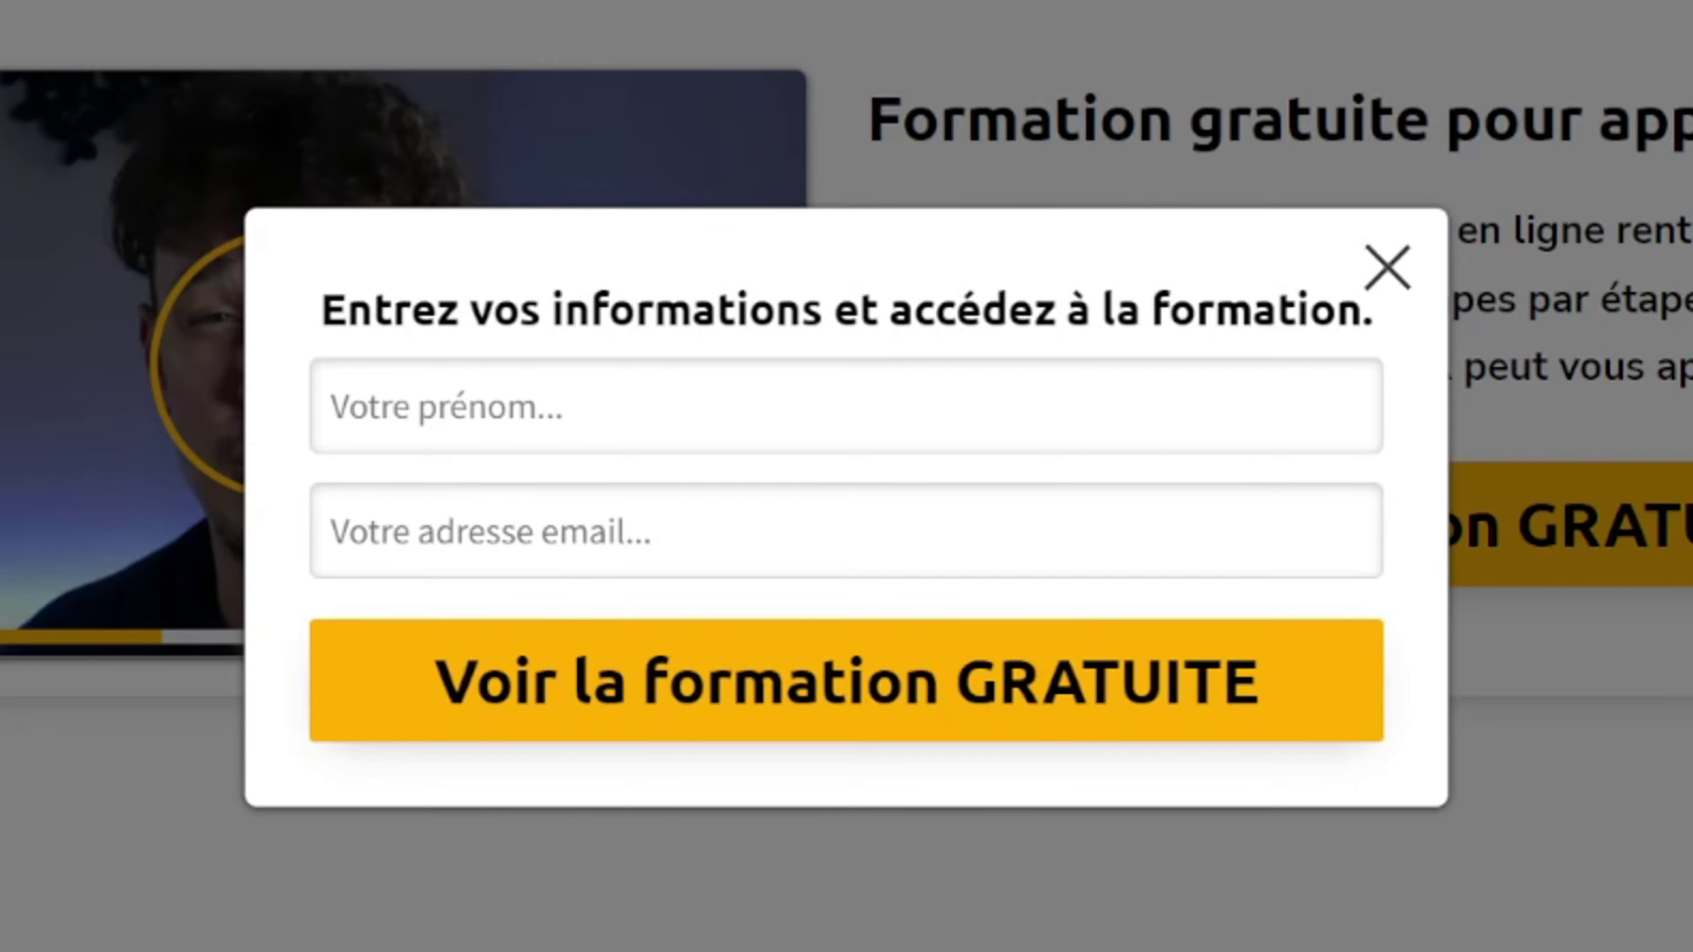
pyautogui.moveTo(320, 310); pyautogui.dragTo(1254, 313)
pyautogui.click(1051, 348)
# Step: Fill in the opt-in popup with a first name and e-mail address, and submit it with "Voir la formation GRATUITE"
pyautogui.click(500, 448)
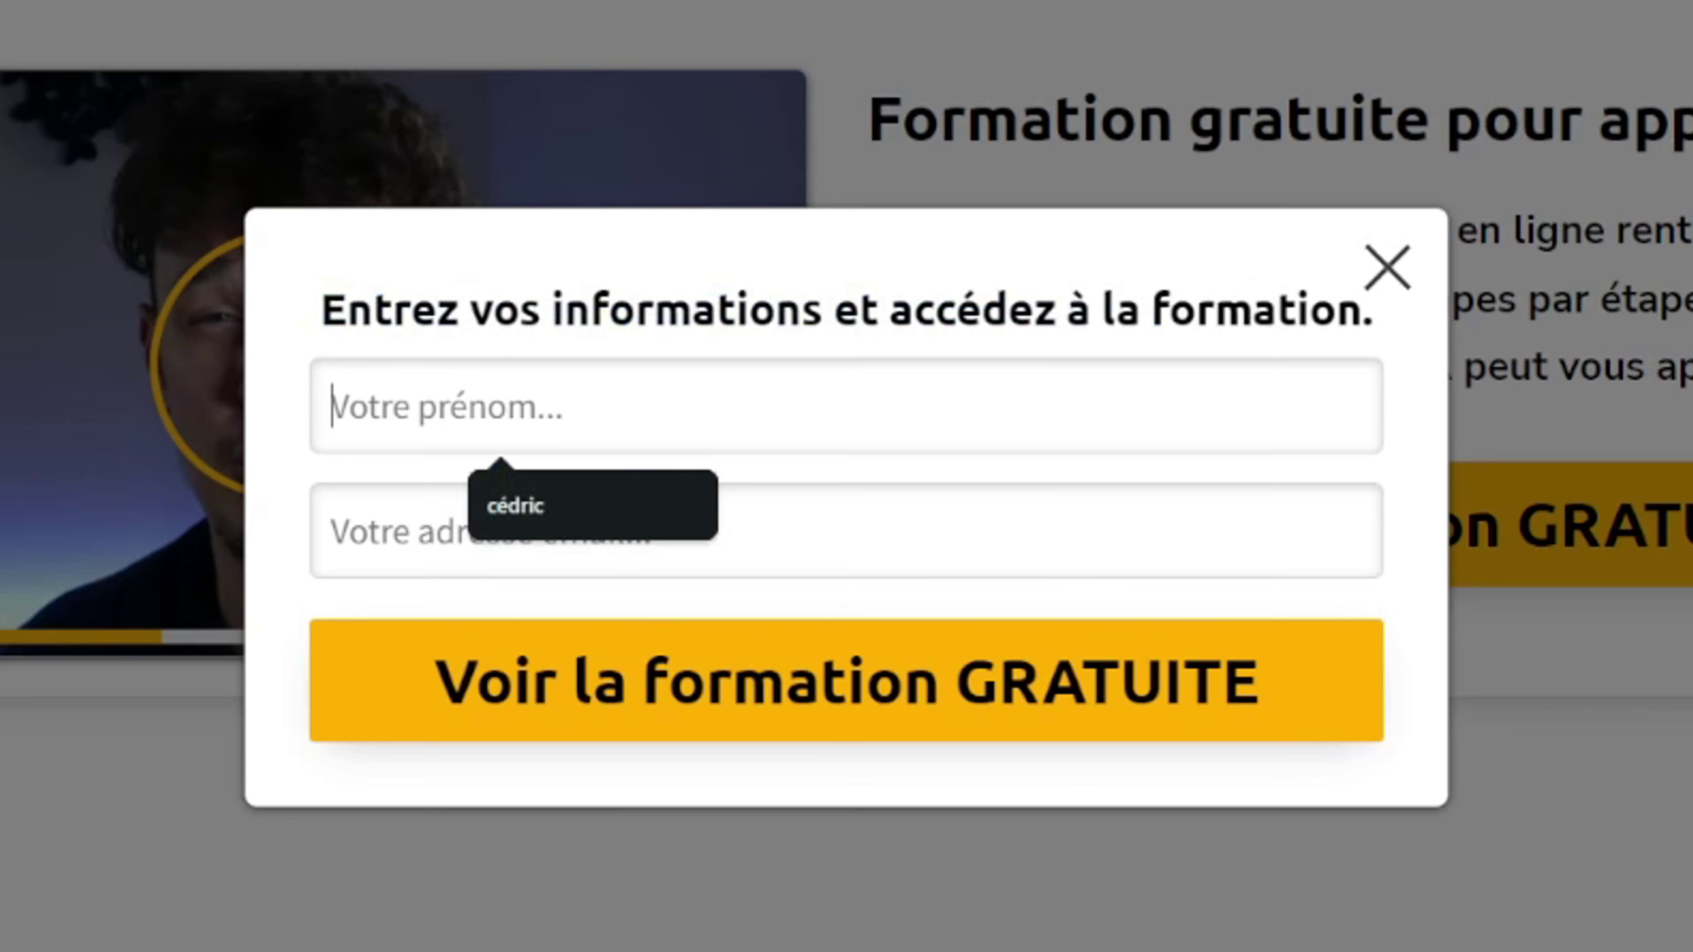
pyautogui.click(518, 527)
pyautogui.click(518, 529)
pyautogui.press('Down')
pyautogui.press('Down')
pyautogui.press('Down')
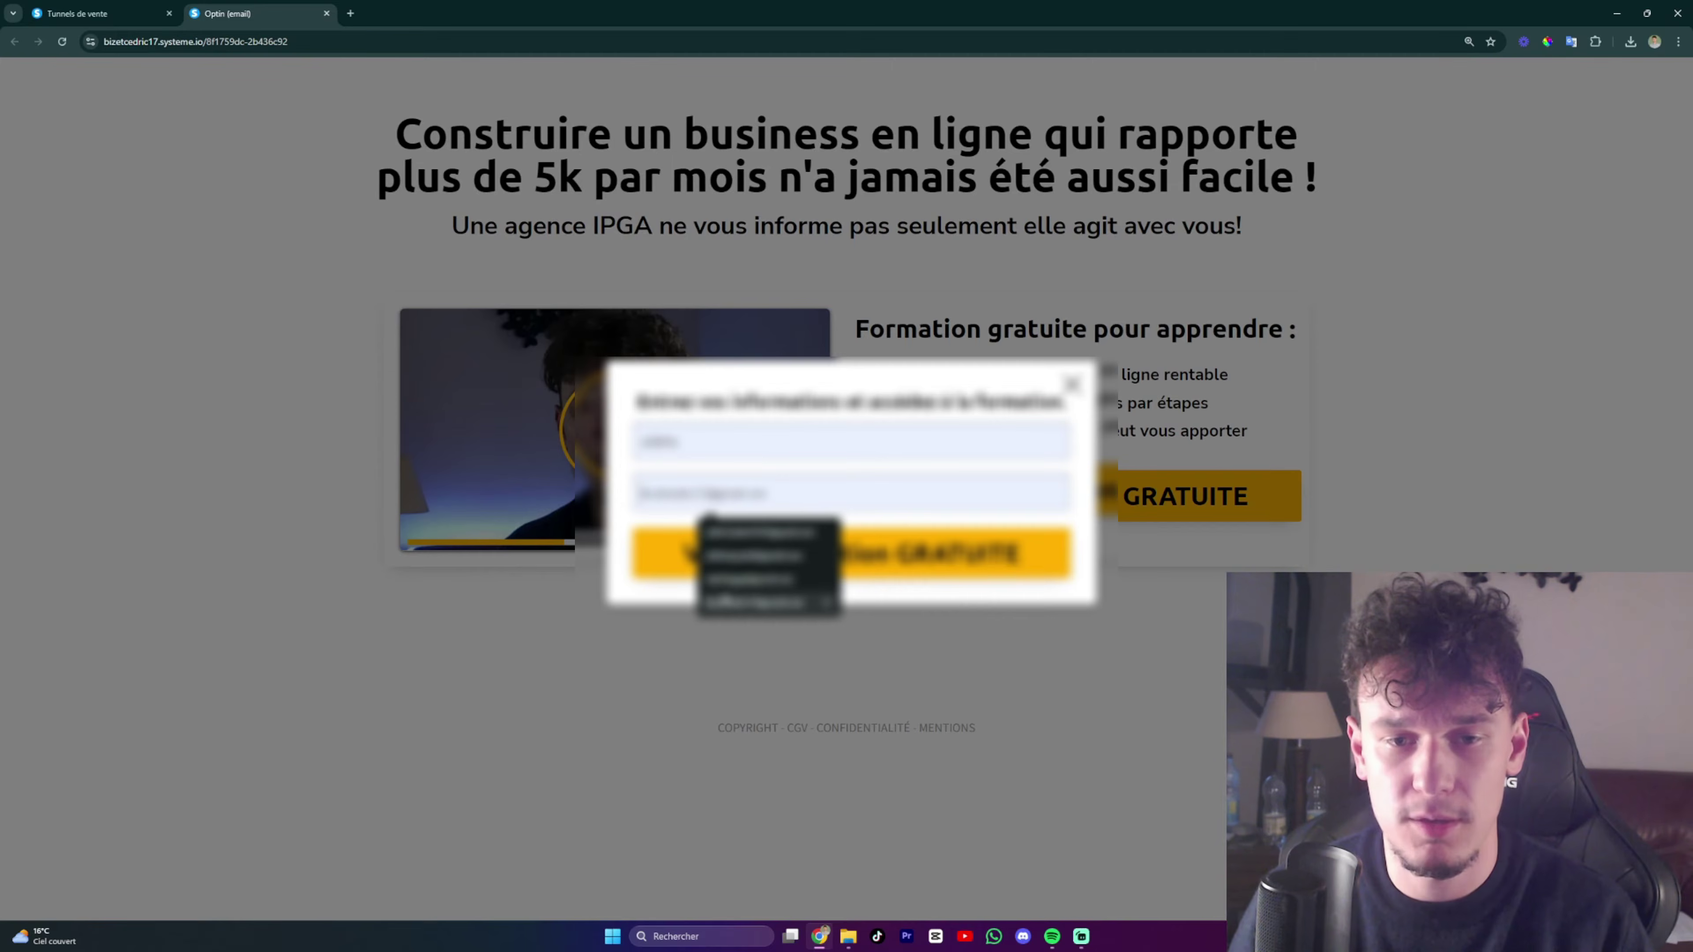
pyautogui.click(728, 605)
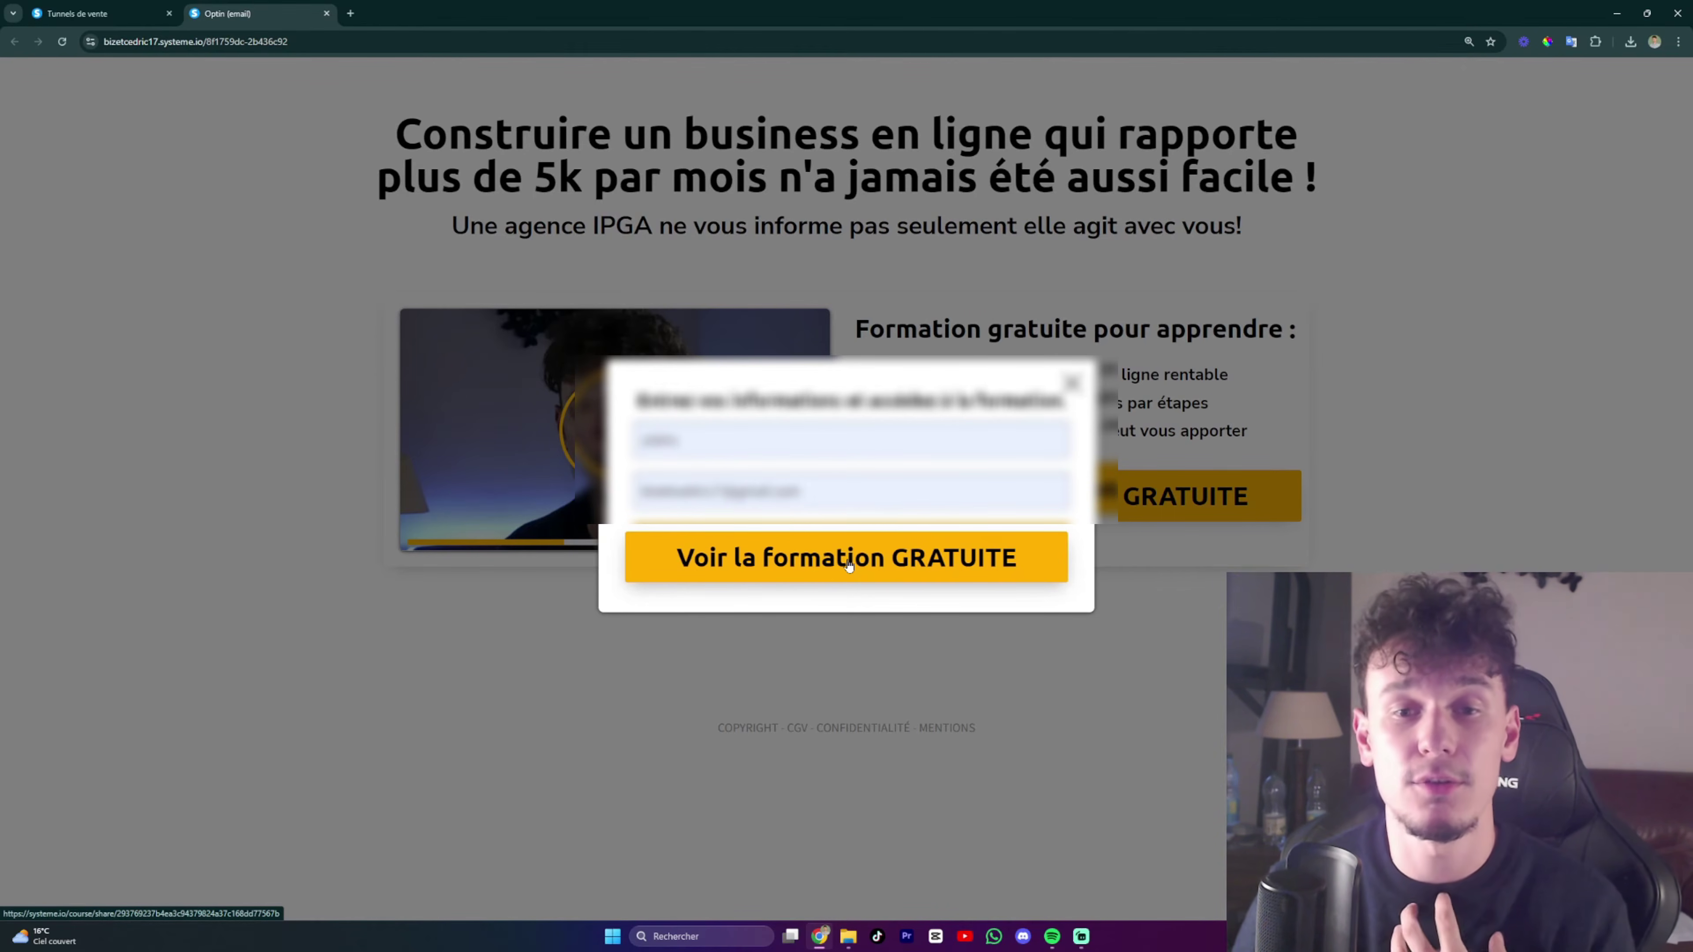
pyautogui.click(849, 565)
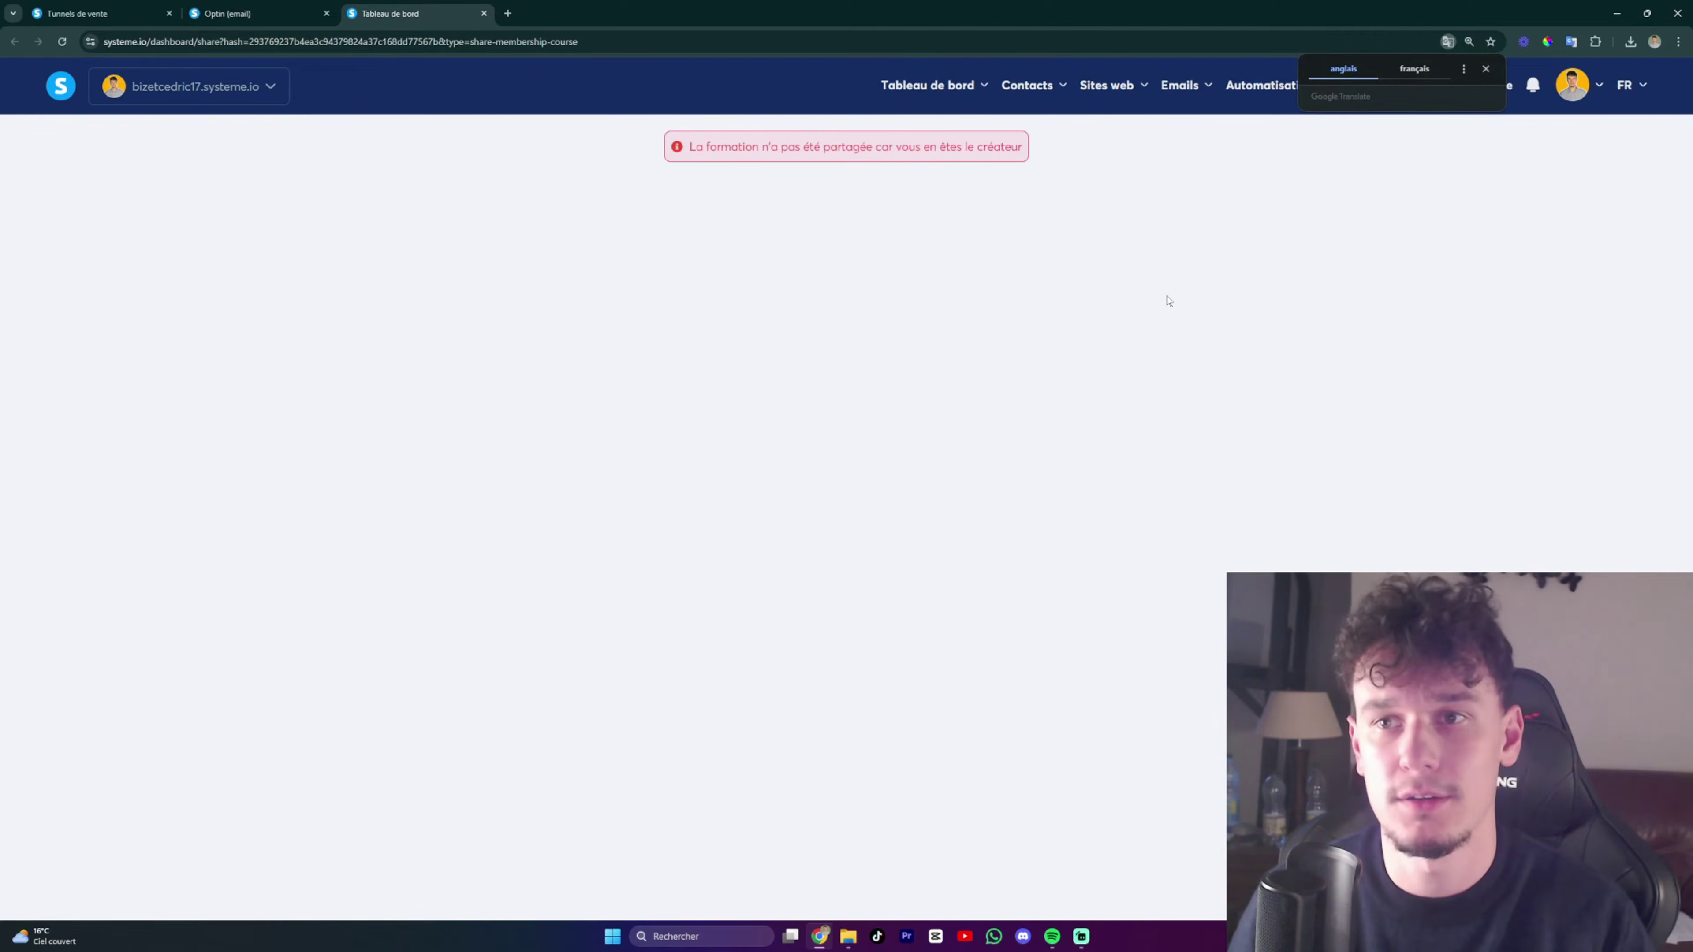
# Step: Compare the opt-in page with the page the redirect opened, read the message about sharing the course, and close the redirect page
pyautogui.click(243, 16)
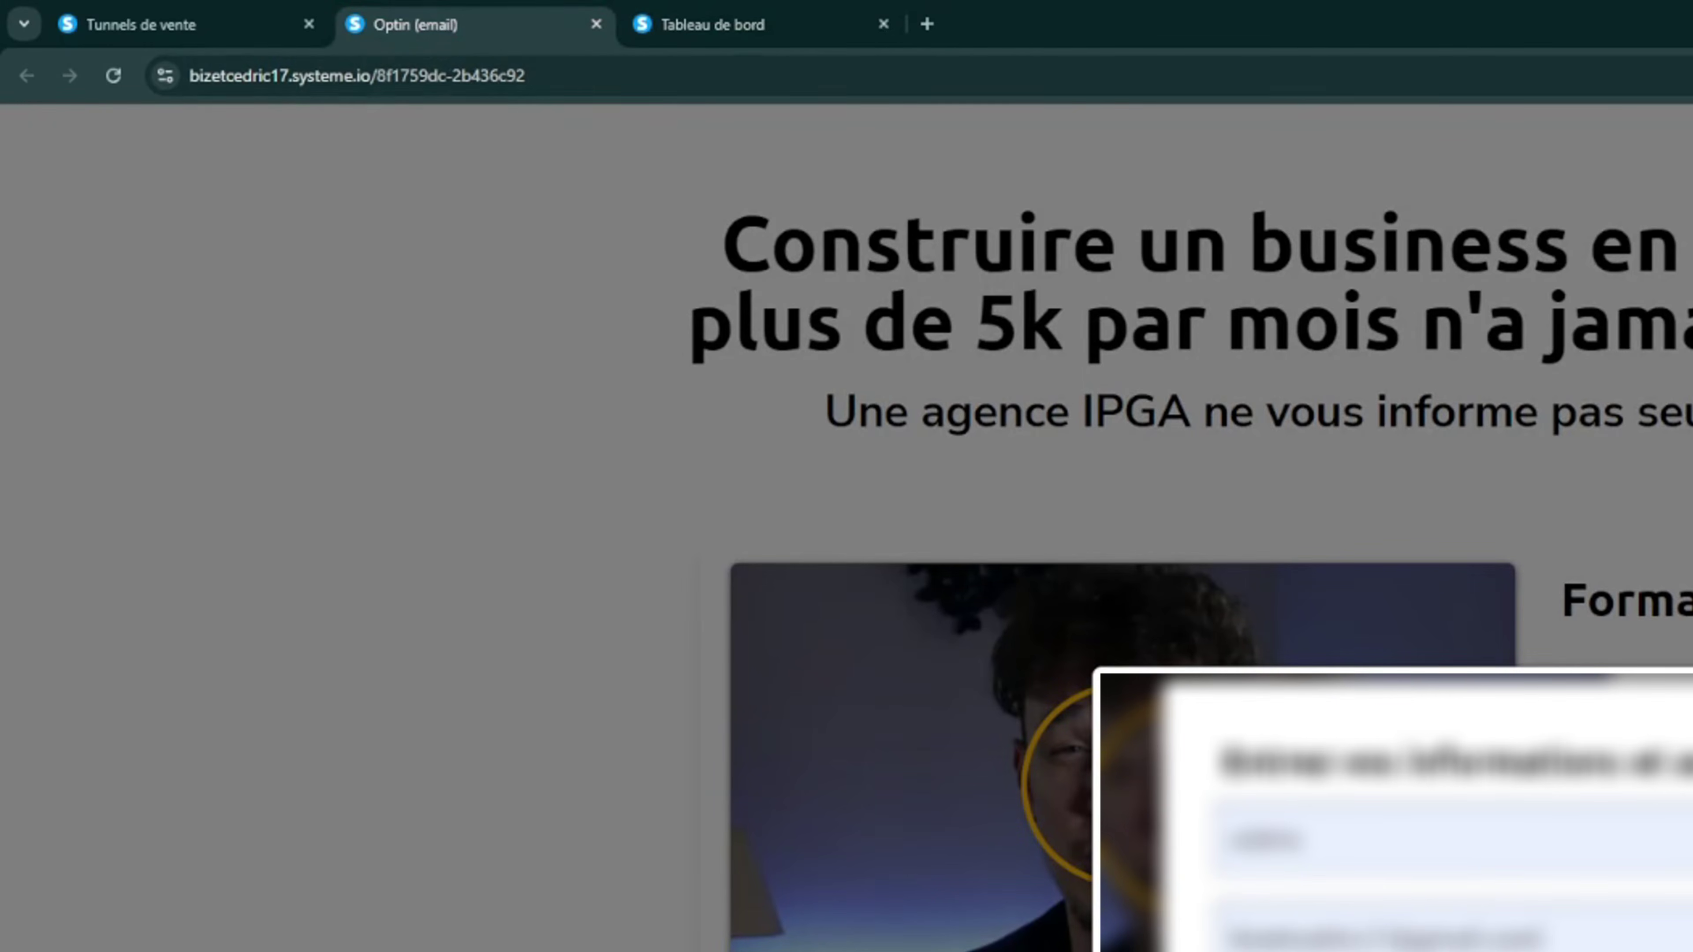
pyautogui.click(737, 27)
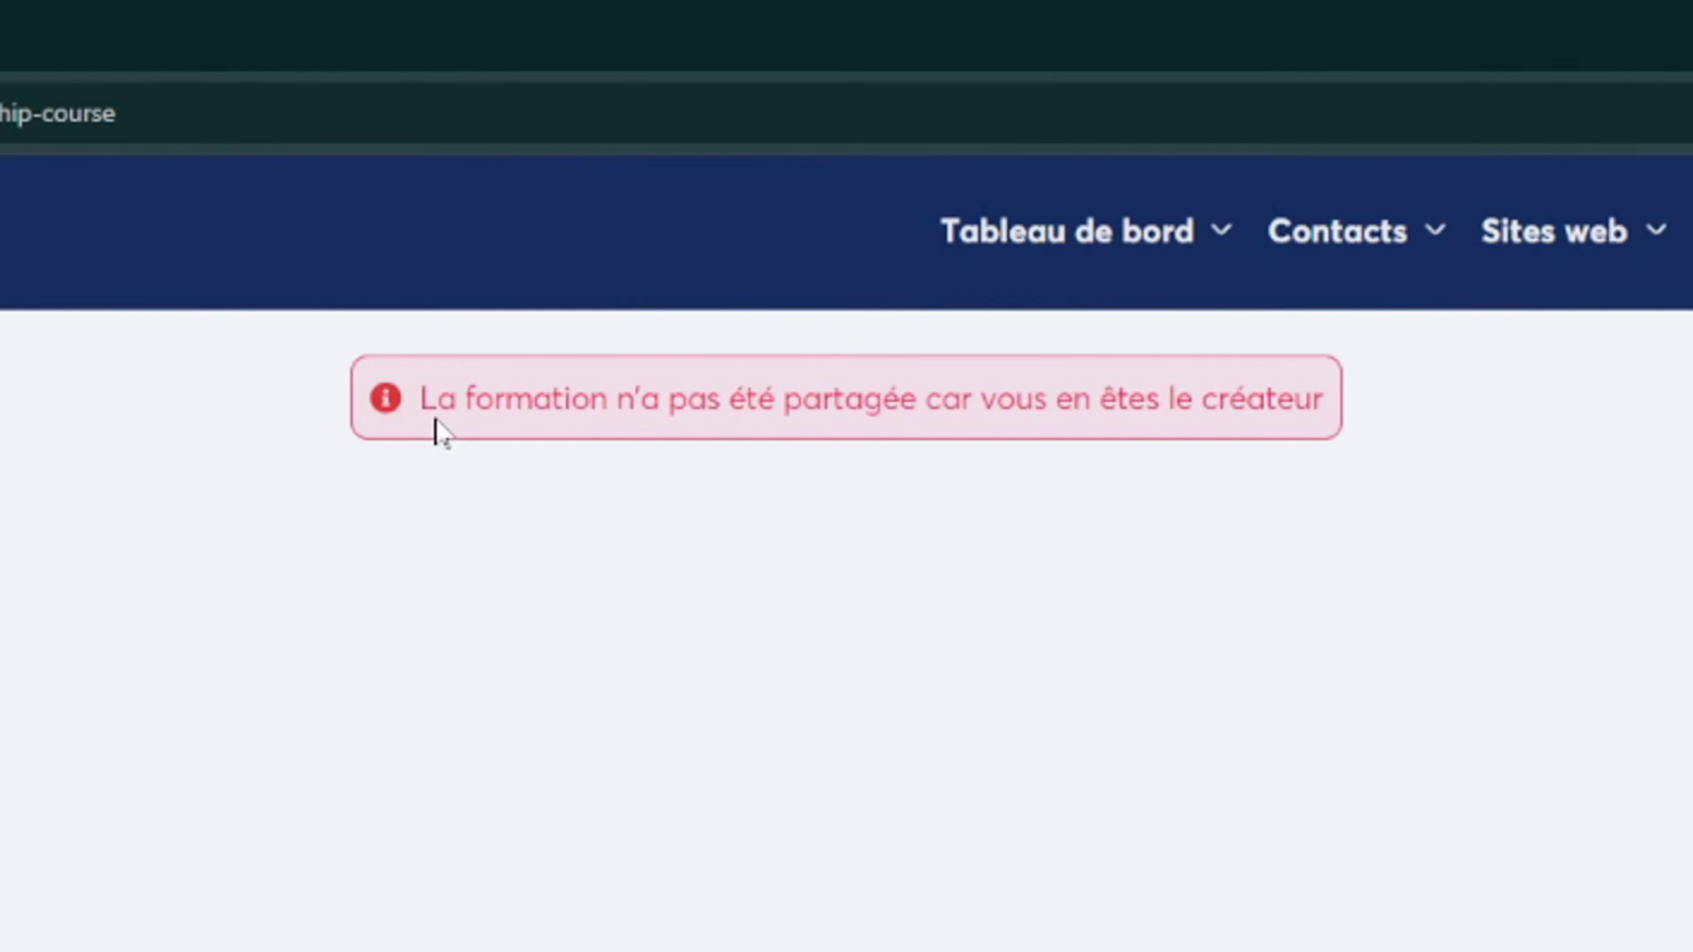
pyautogui.moveTo(420, 413); pyautogui.dragTo(1337, 433)
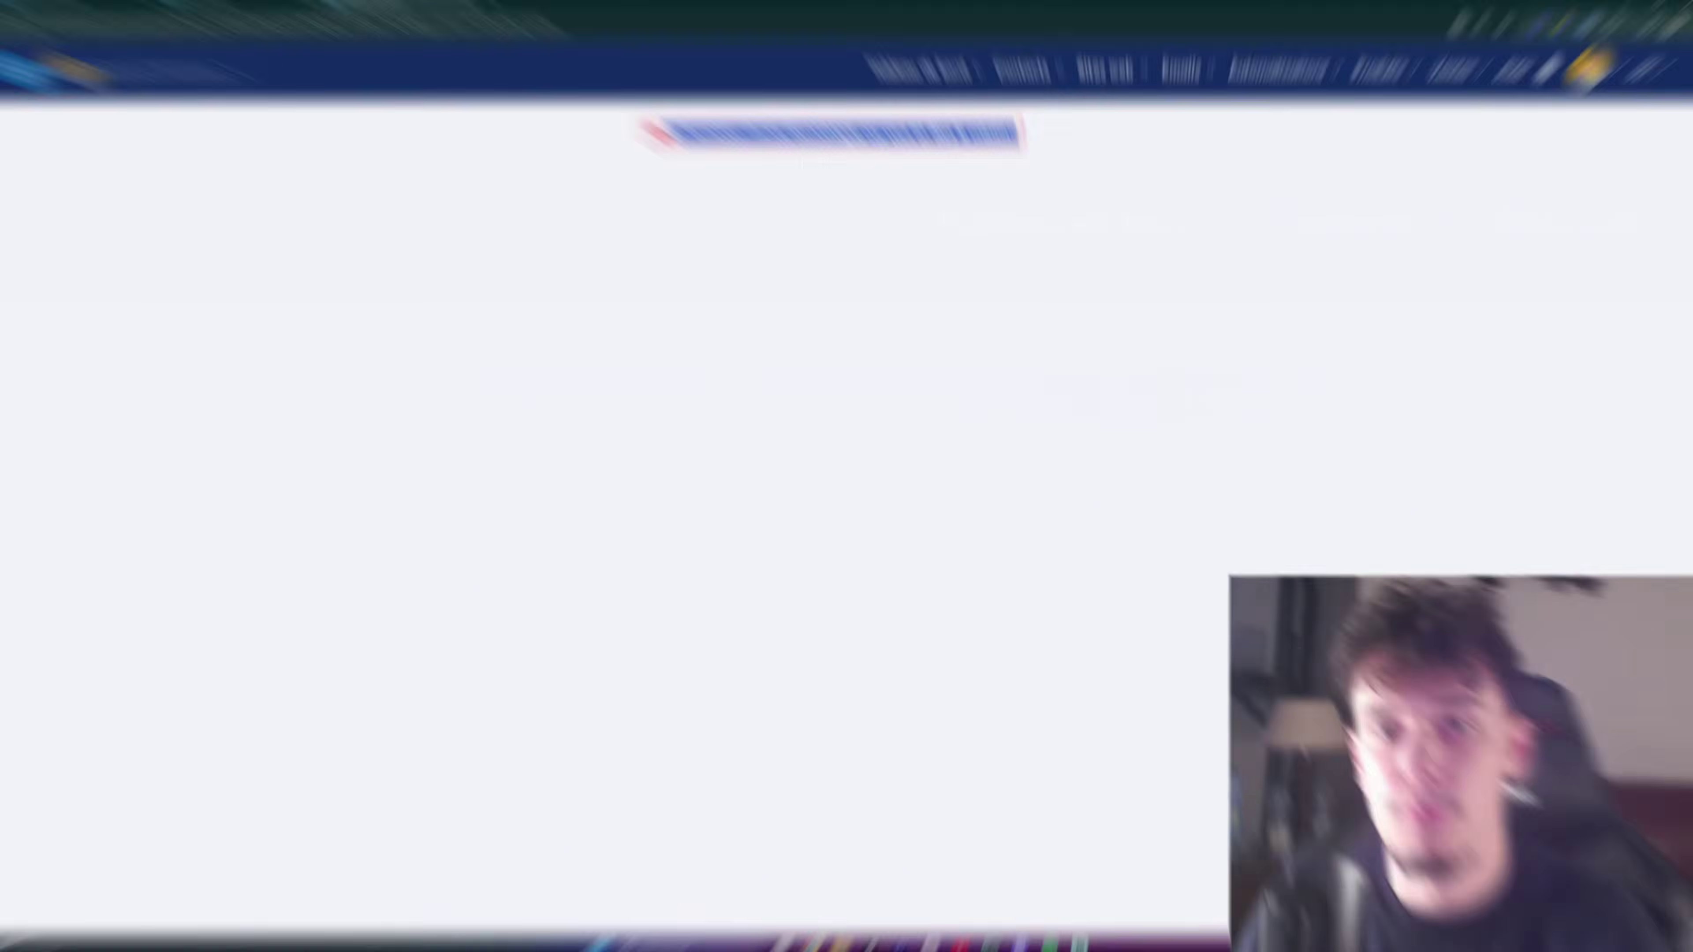
pyautogui.click(938, 394)
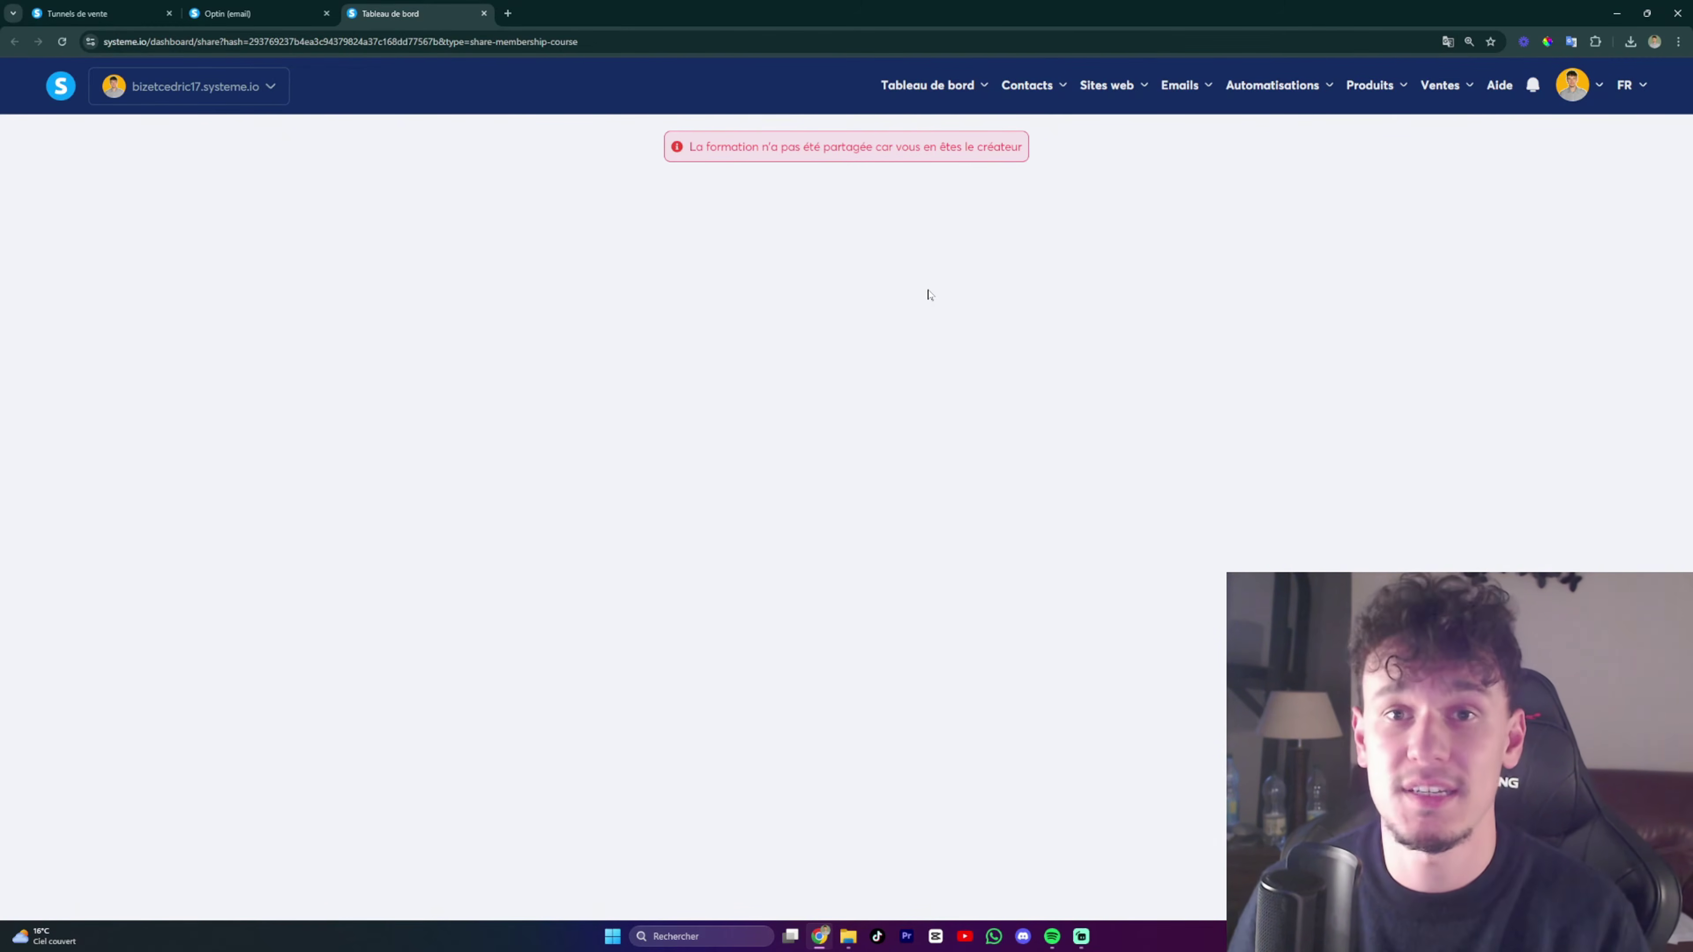
pyautogui.click(484, 13)
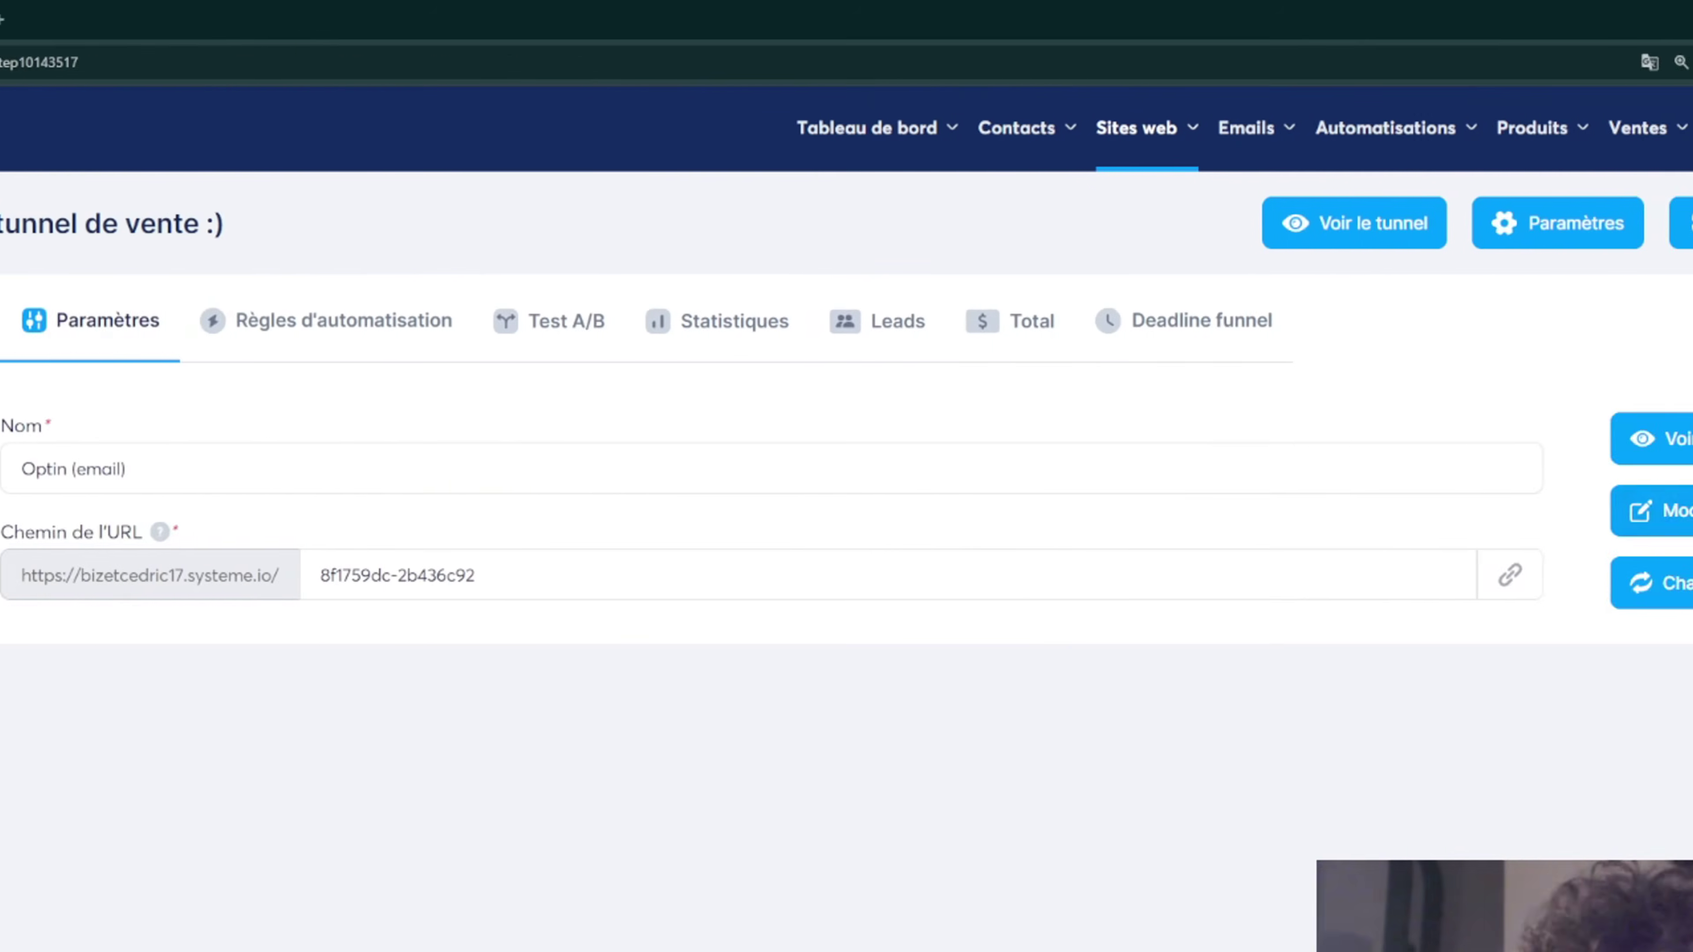
# Step: Reopen the Optin (email) page in the editor, show Popup №1 and open its "Voir la formation GRATUITE" button settings
pyautogui.click(1443, 515)
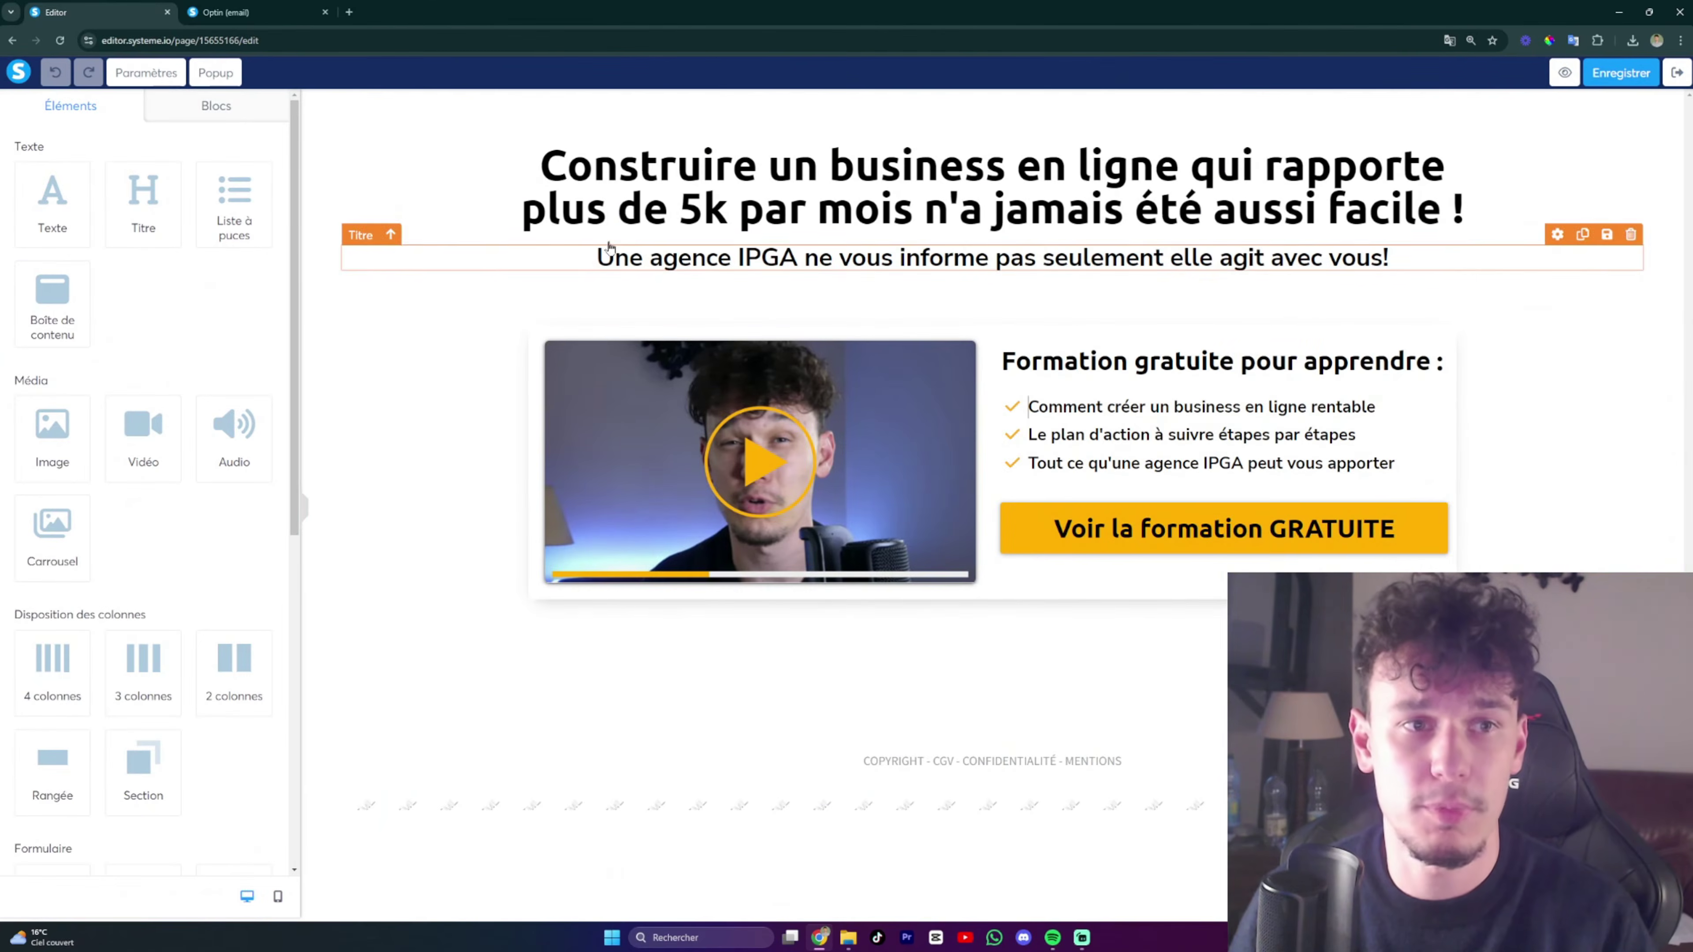
pyautogui.click(215, 72)
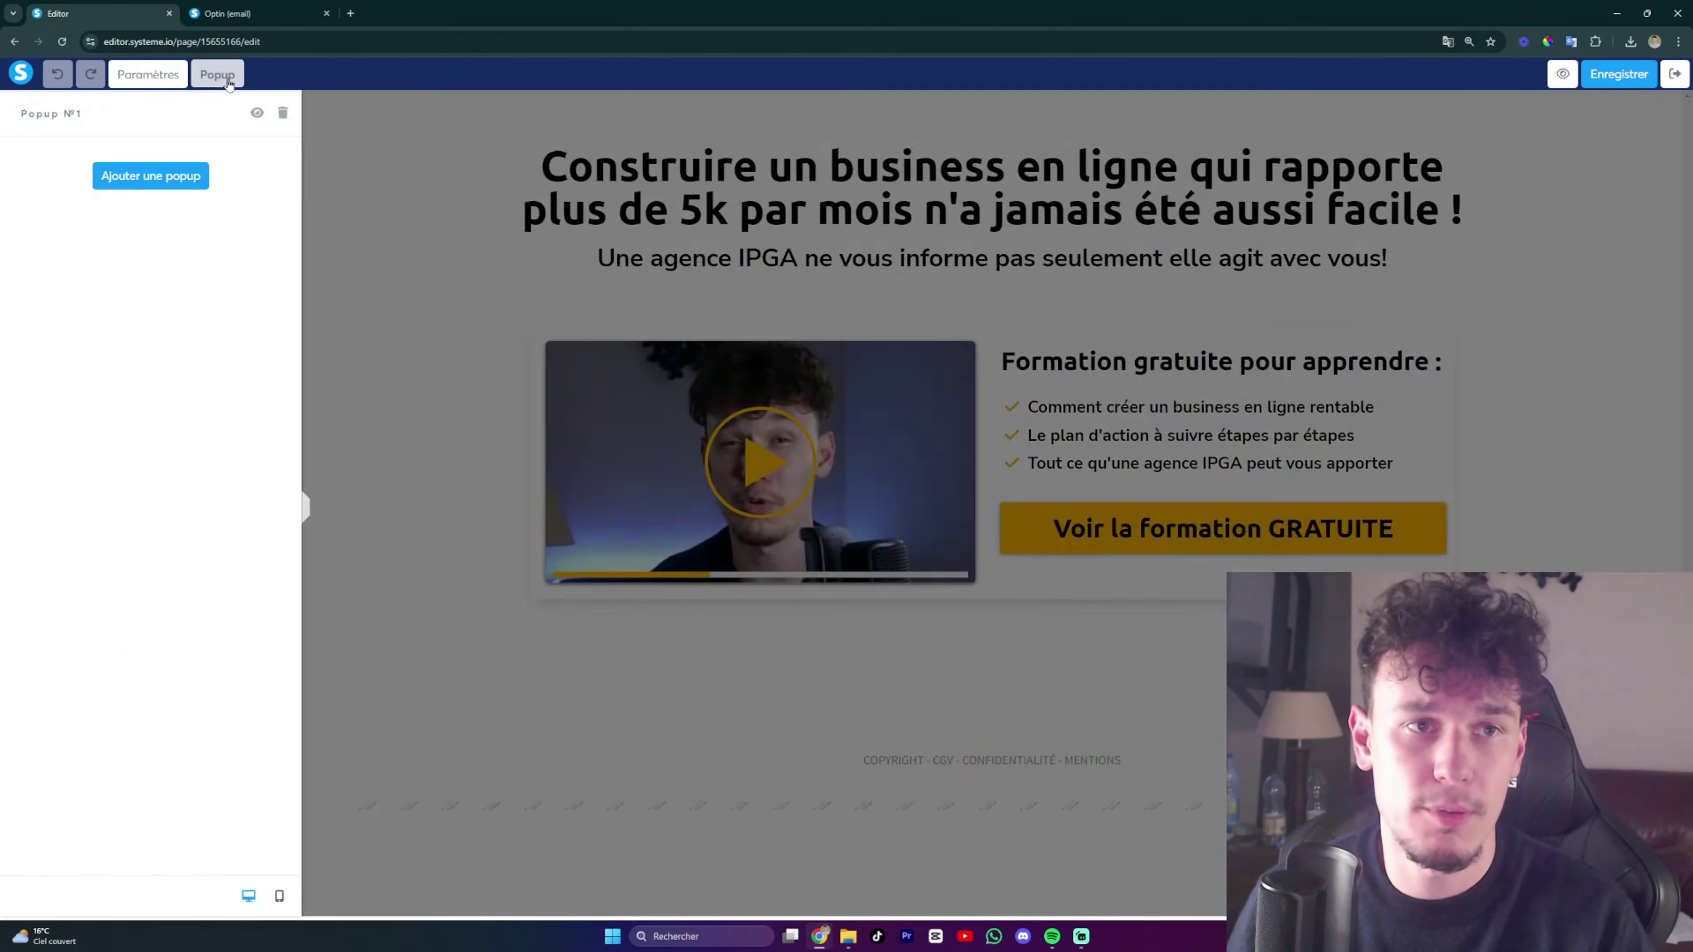
pyautogui.click(257, 113)
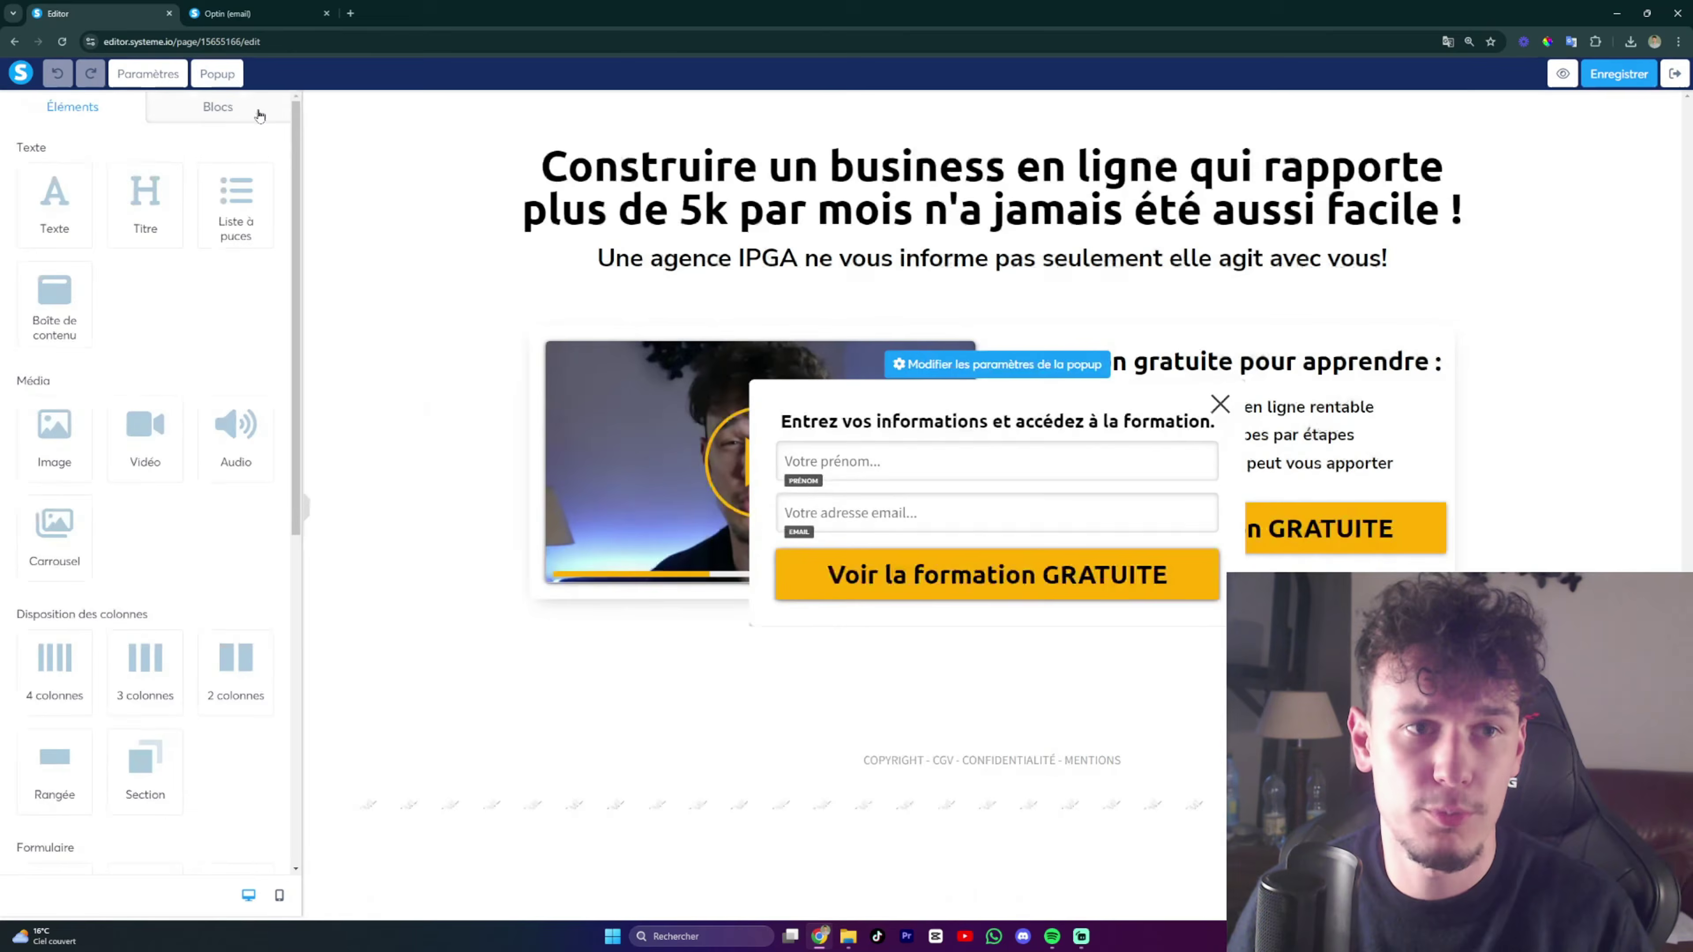
pyautogui.click(952, 589)
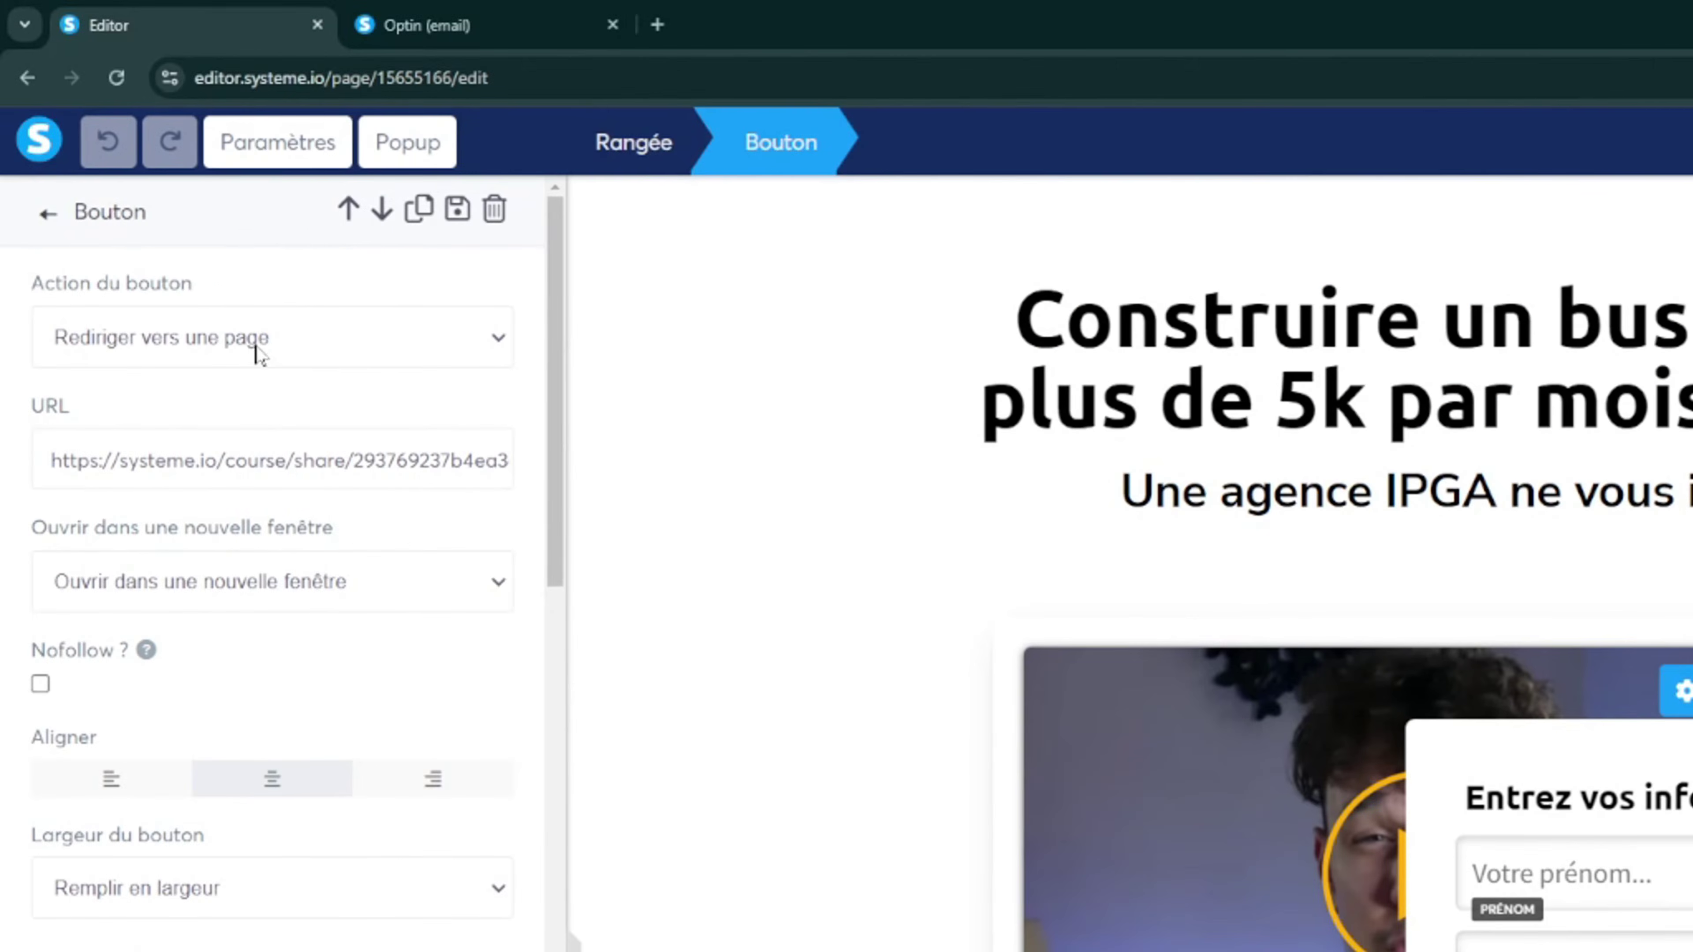
# Step: Set the popup button's action to "Vers l'étape suivante du tunnel", then save the page and exit the editor
pyautogui.click(259, 354)
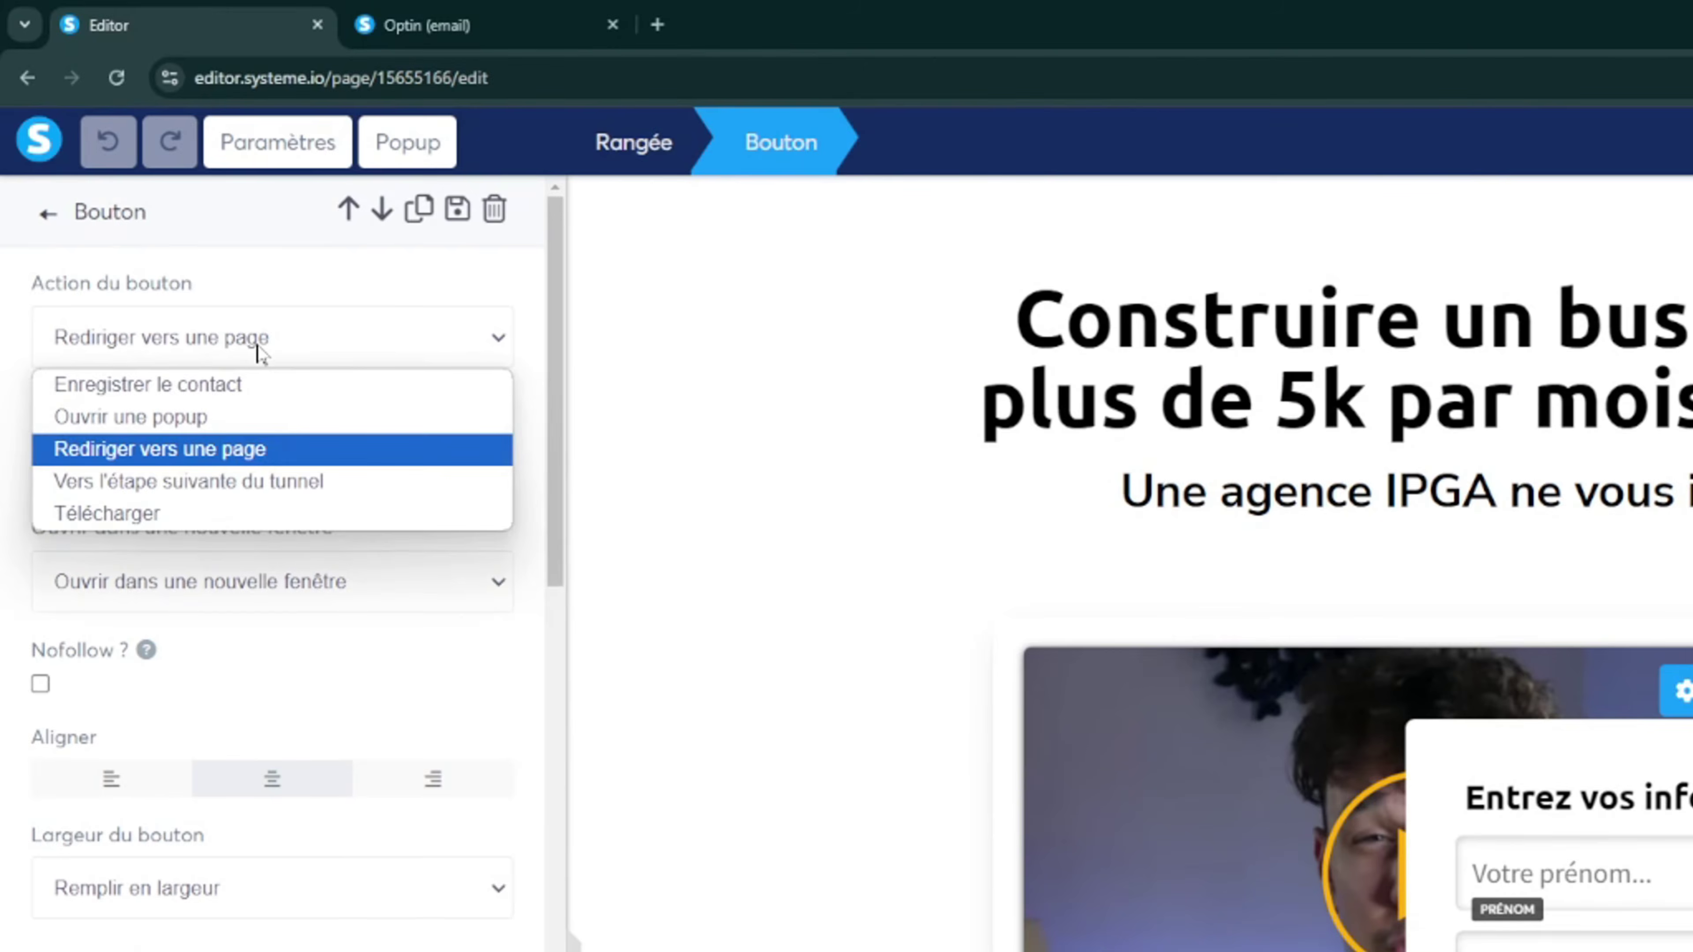
pyautogui.click(220, 483)
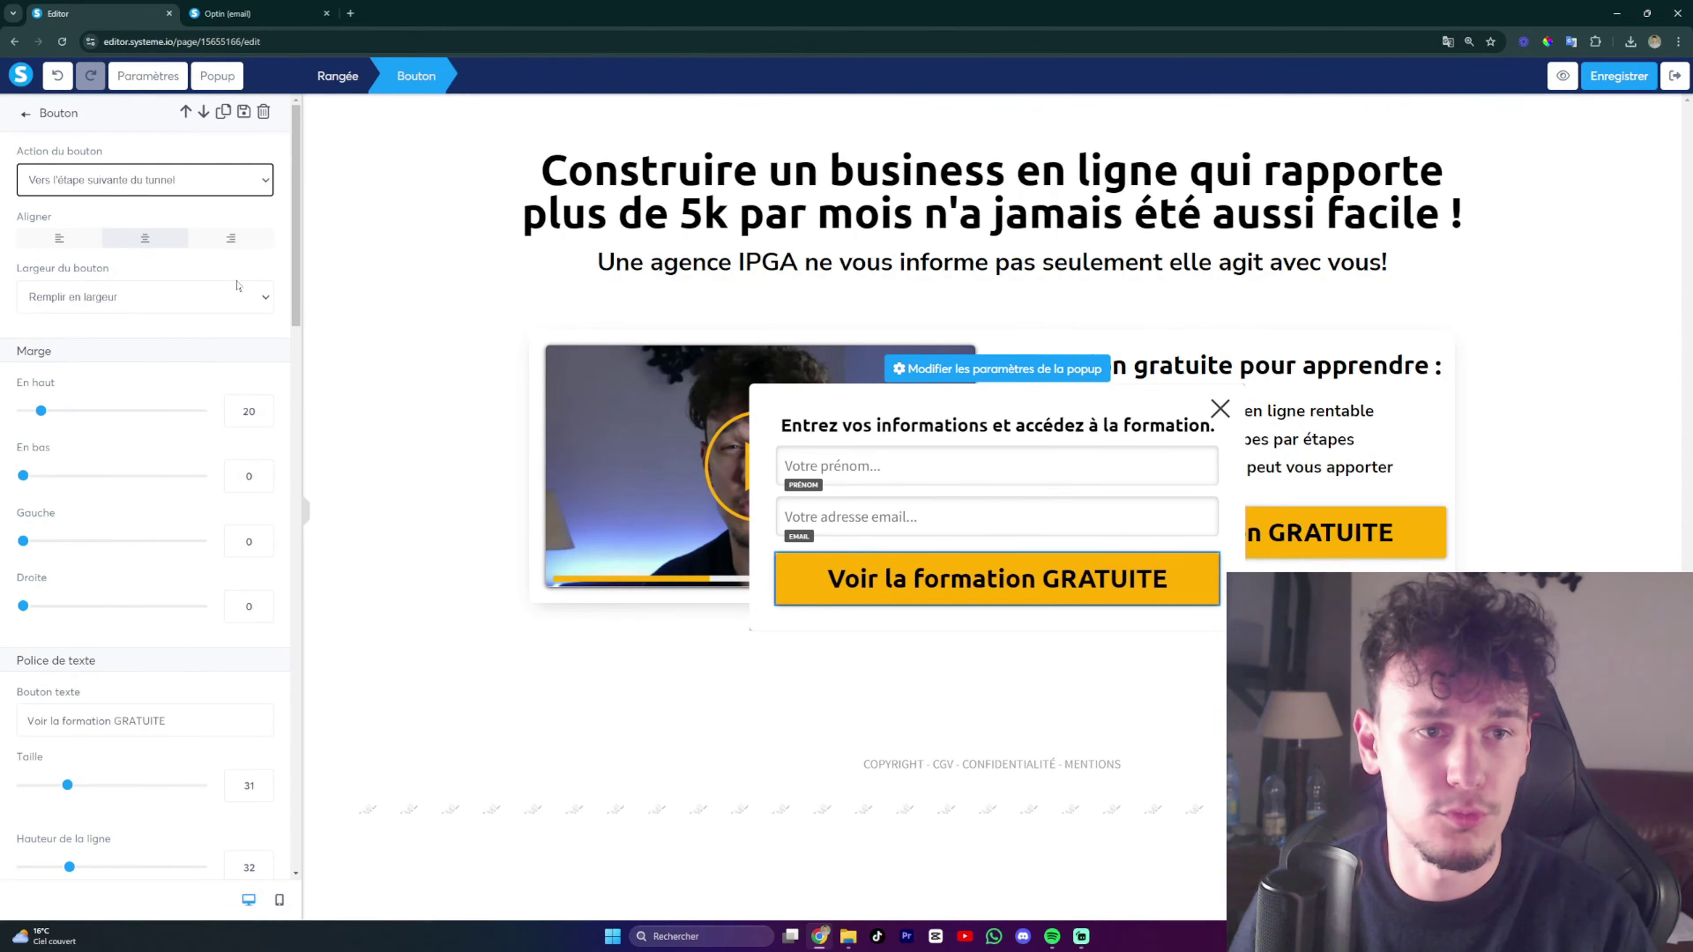
pyautogui.scroll(-4, 543, 624)
pyautogui.scroll(-3, 290, 332)
pyautogui.scroll(8, 290, 331)
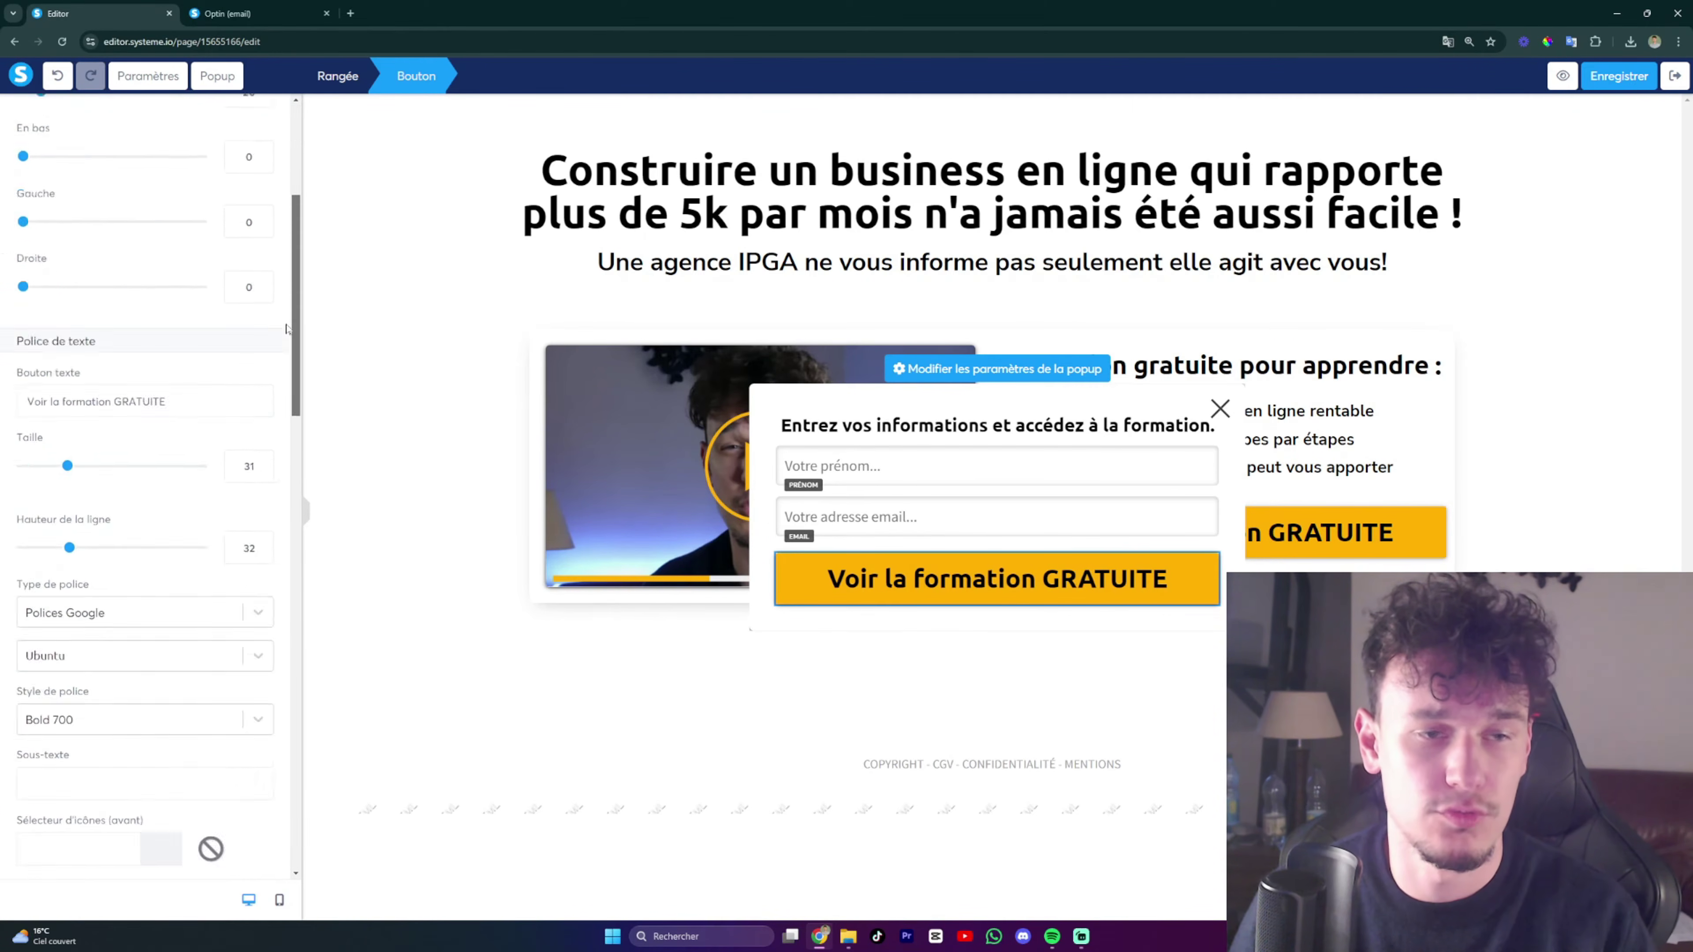
pyautogui.click(1613, 81)
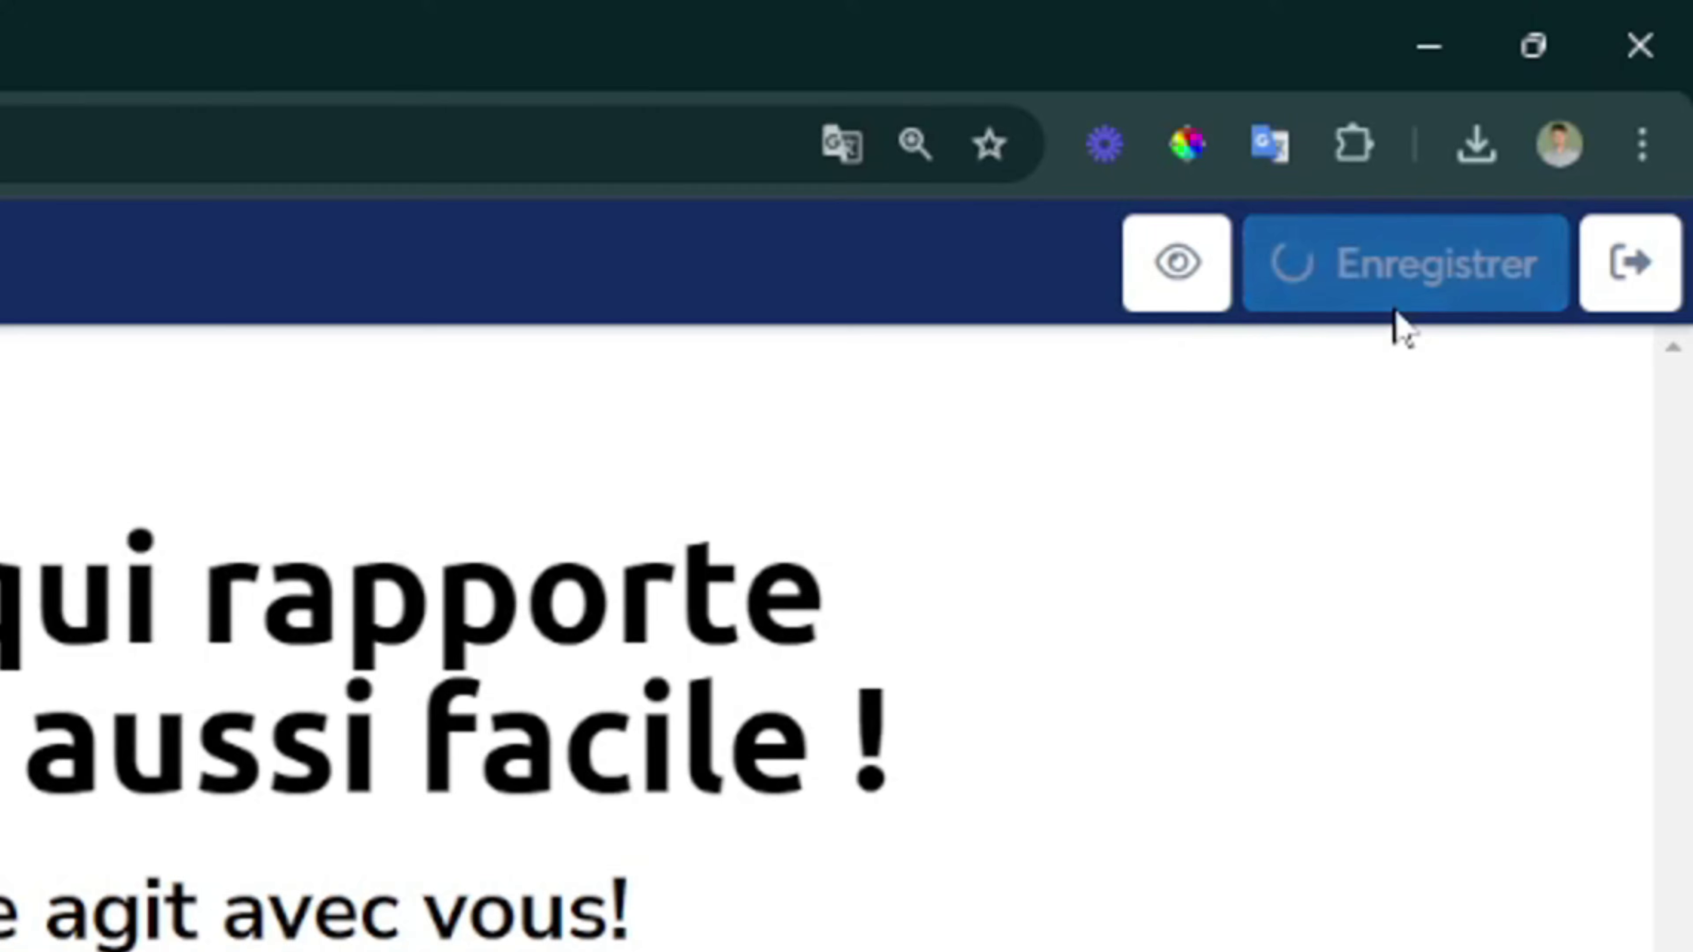
pyautogui.click(1675, 77)
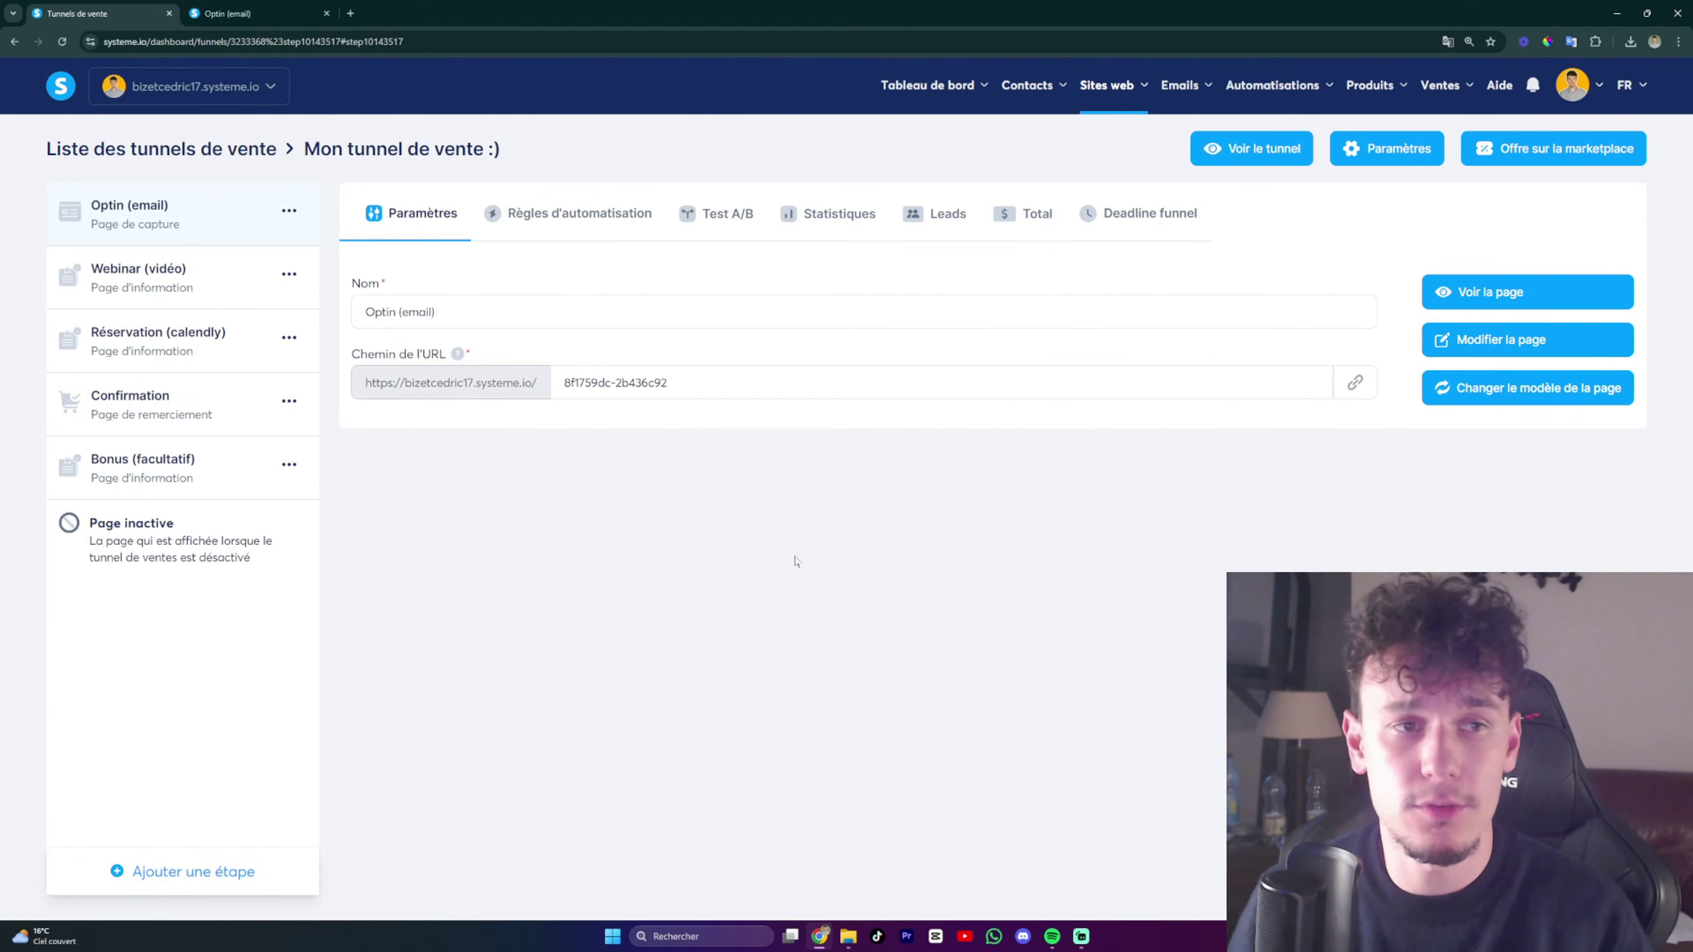
# Step: View the funnel again and submit the opt-in popup with the first name and an e-mail address filled in
pyautogui.click(1227, 149)
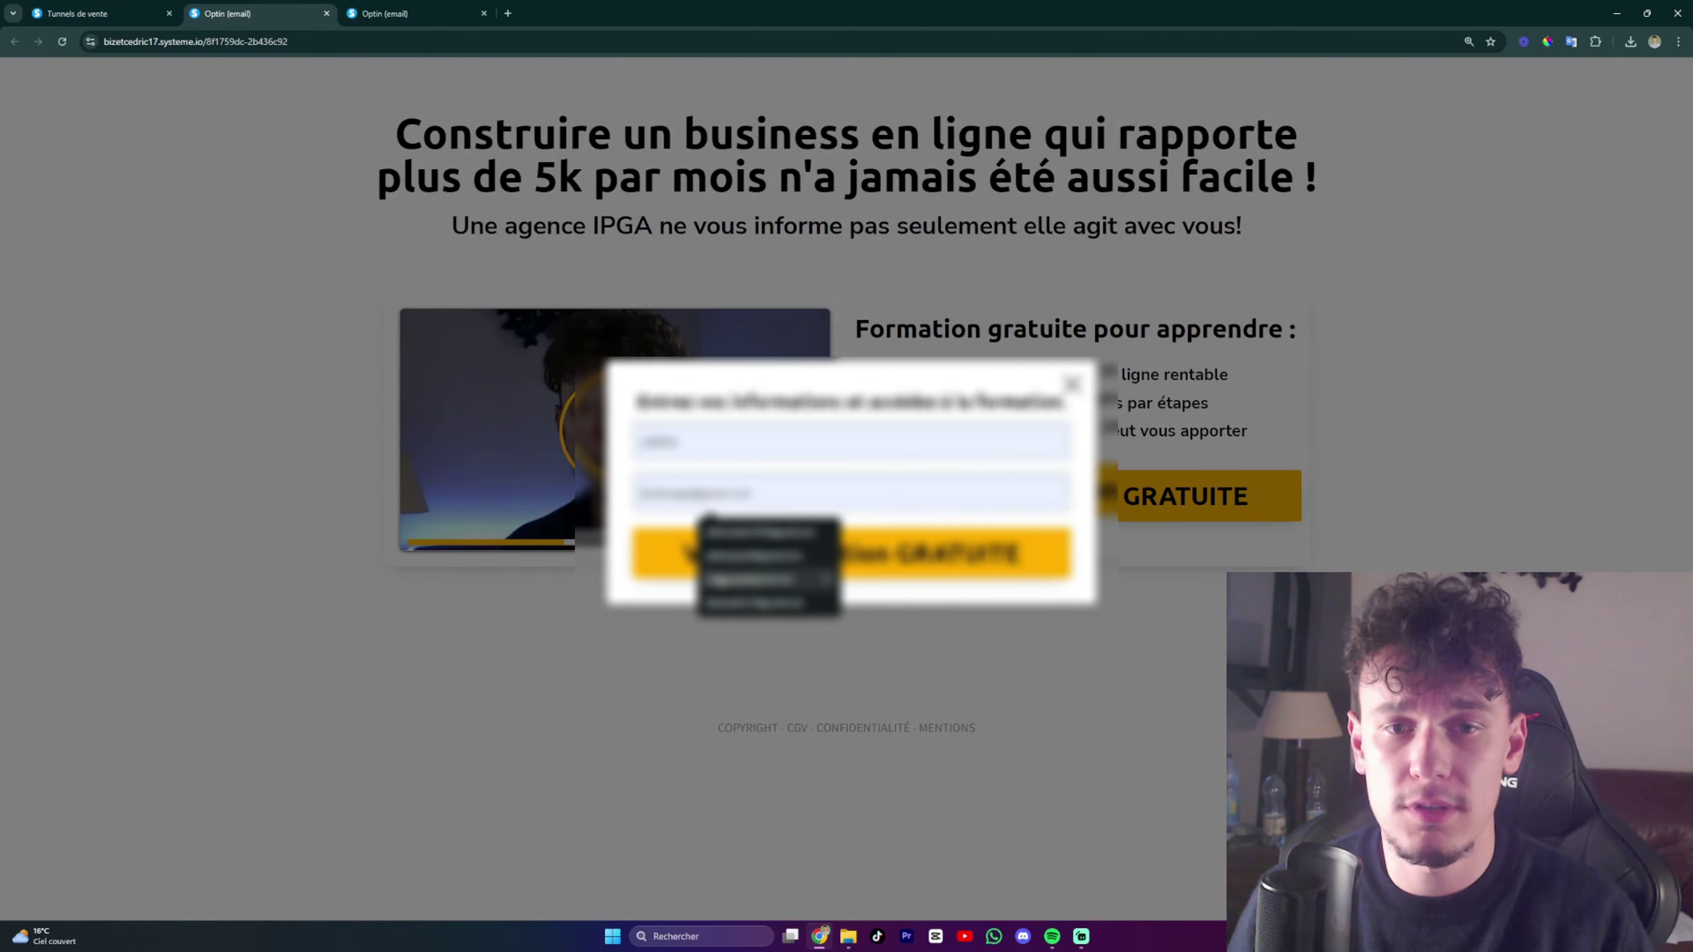
pyautogui.click(712, 532)
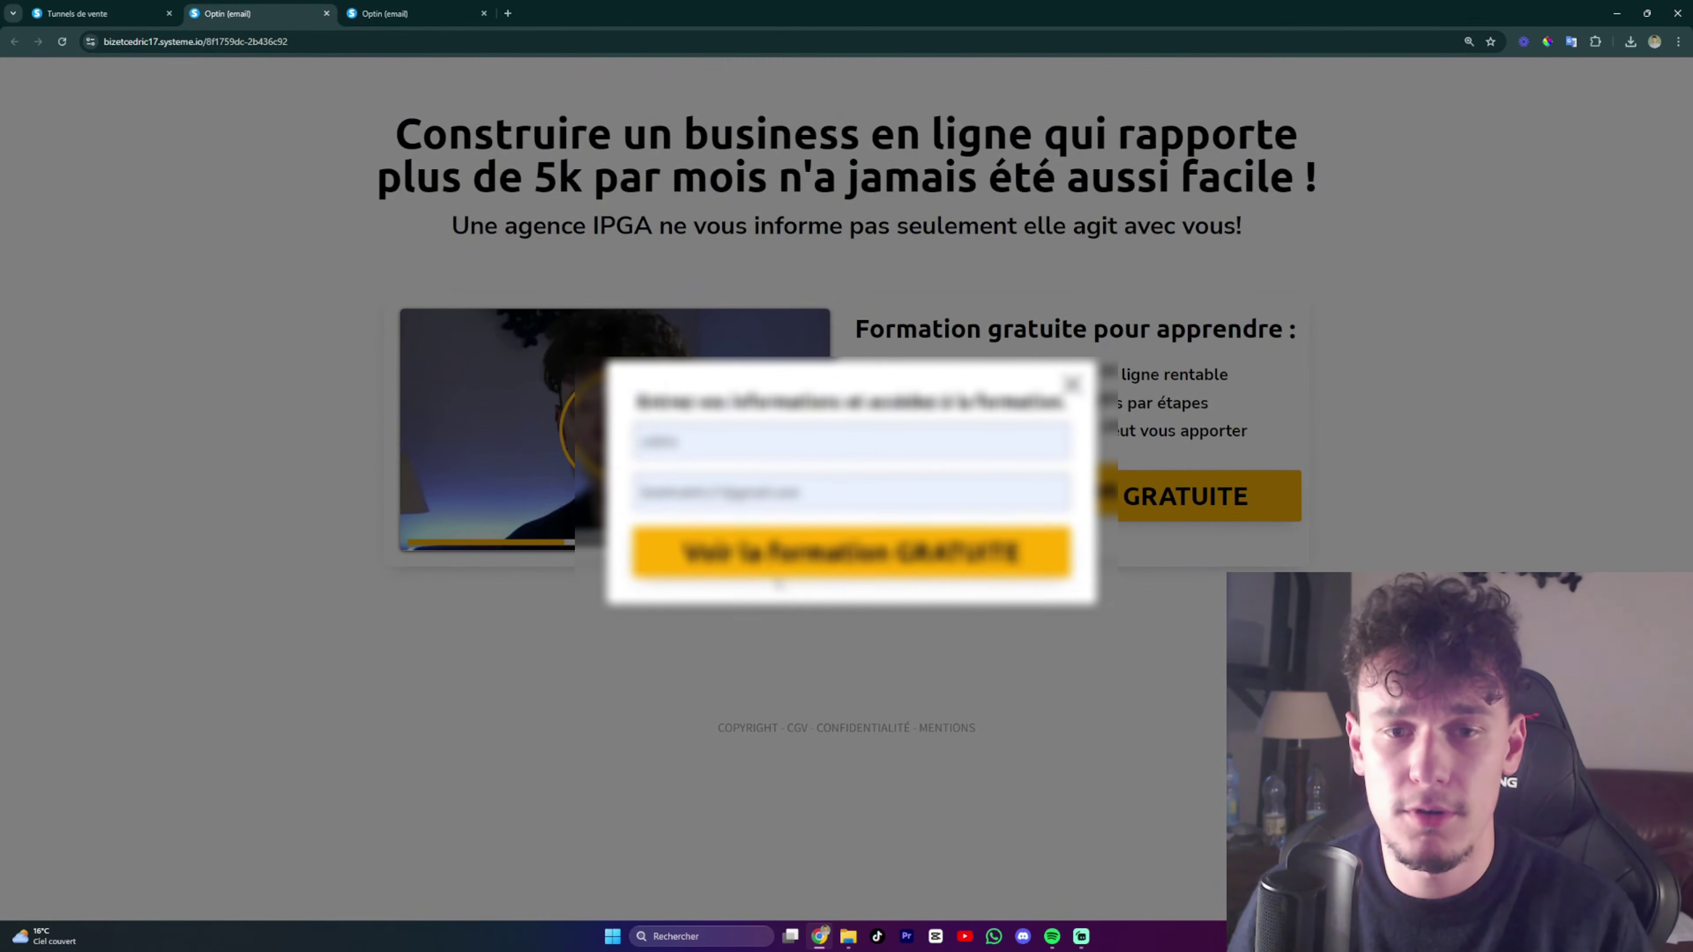
pyautogui.click(851, 566)
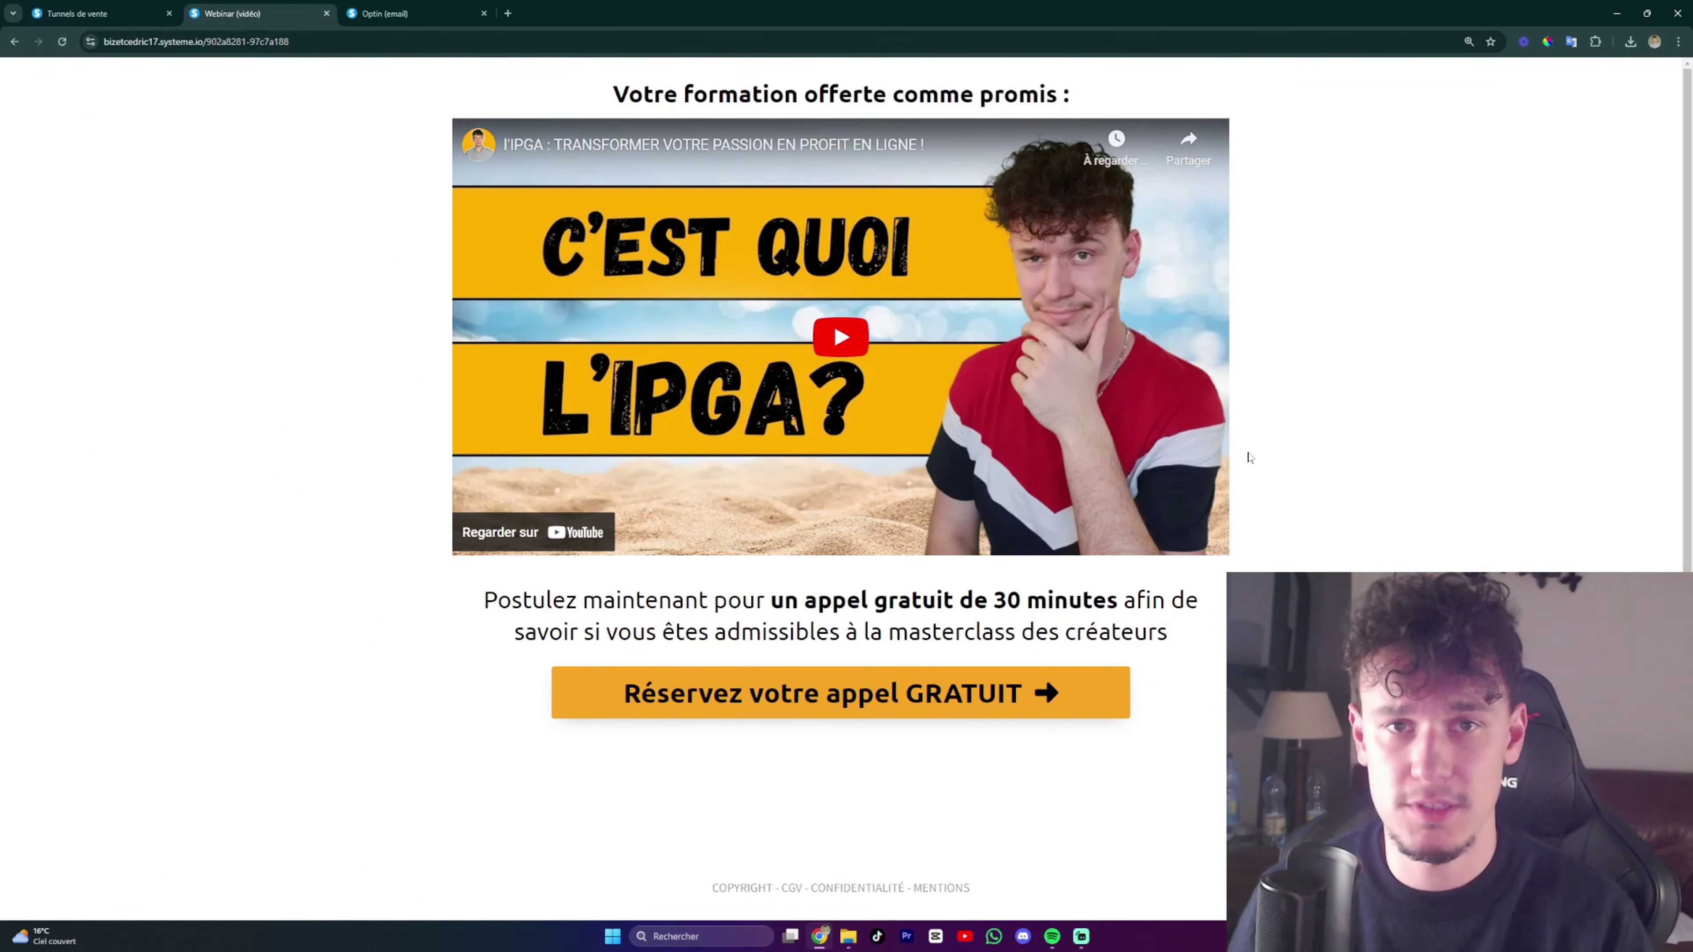
# Step: Review the webinar page's heading and call invitation, continue to the Calendly booking page through "Réservez votre appel GRATUIT", and close it
pyautogui.moveTo(612, 93); pyautogui.dragTo(1071, 94)
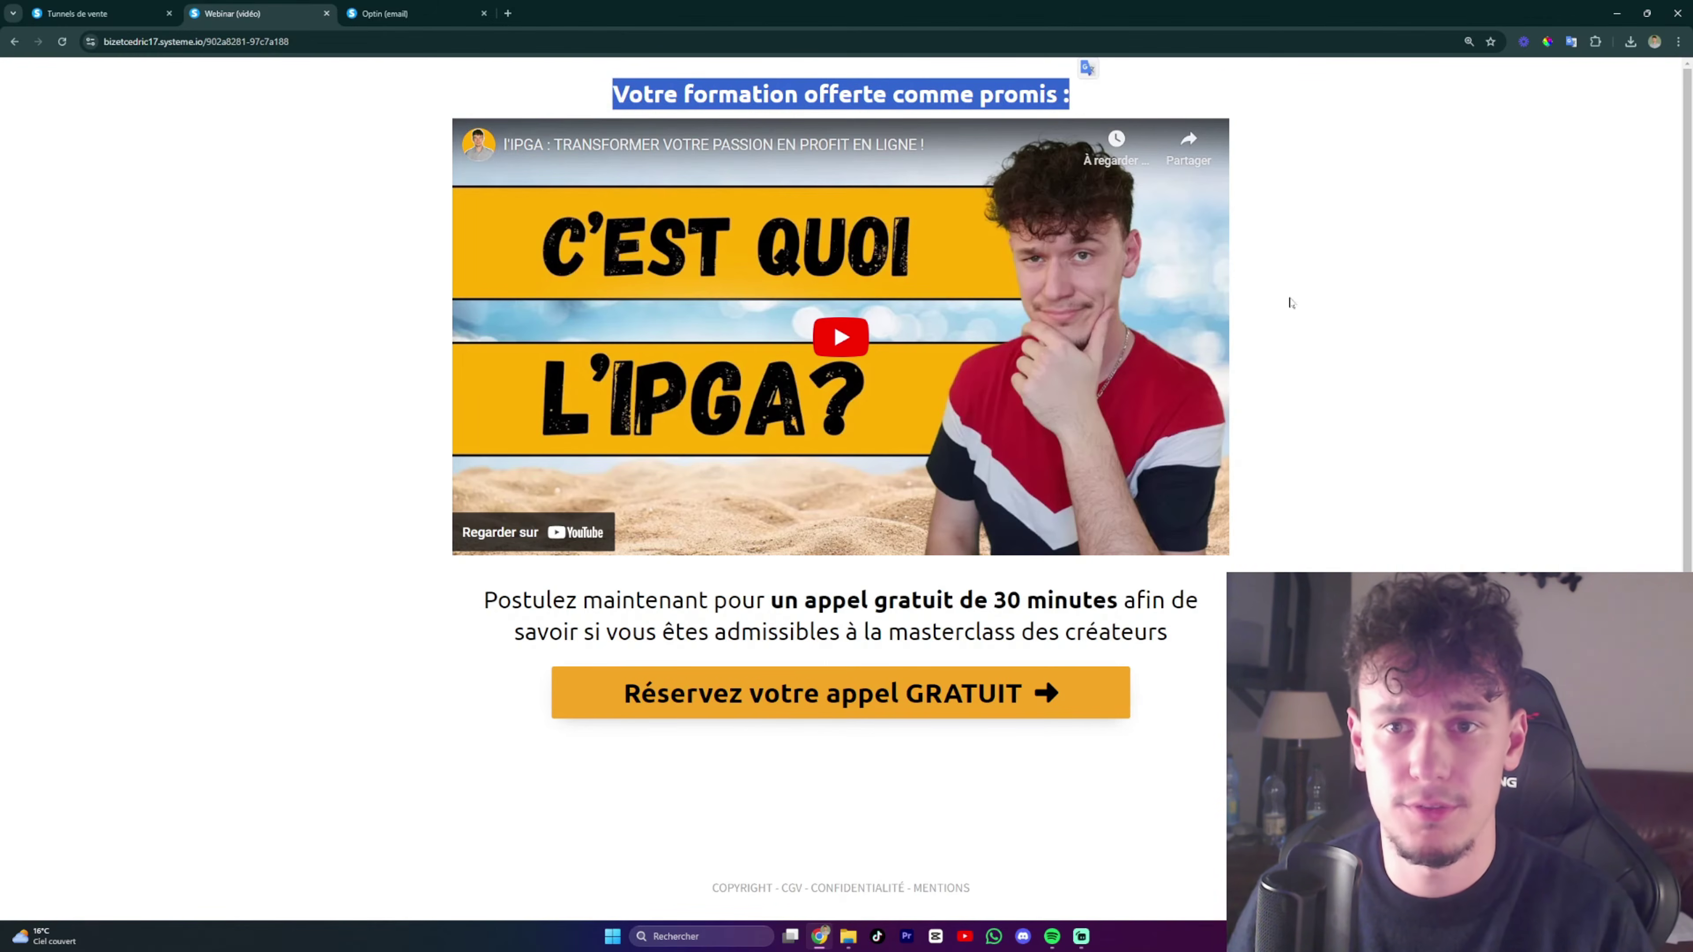
pyautogui.click(1441, 343)
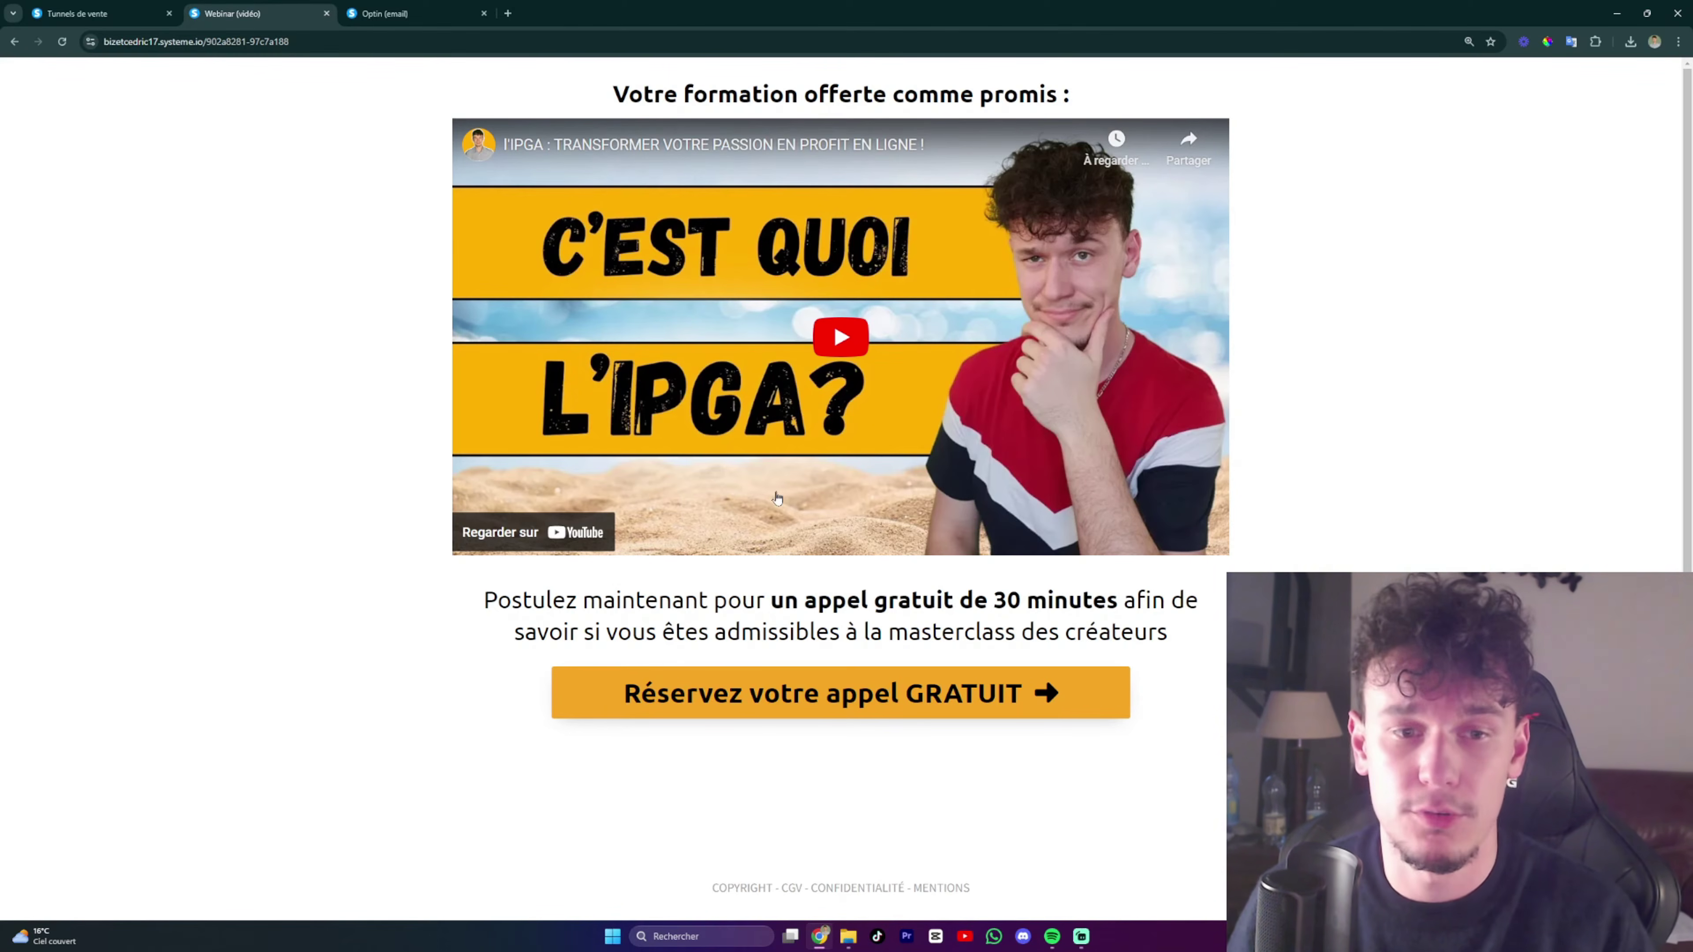
pyautogui.moveTo(497, 600); pyautogui.dragTo(1199, 599)
pyautogui.moveTo(631, 631); pyautogui.dragTo(1121, 631)
pyautogui.click(1122, 631)
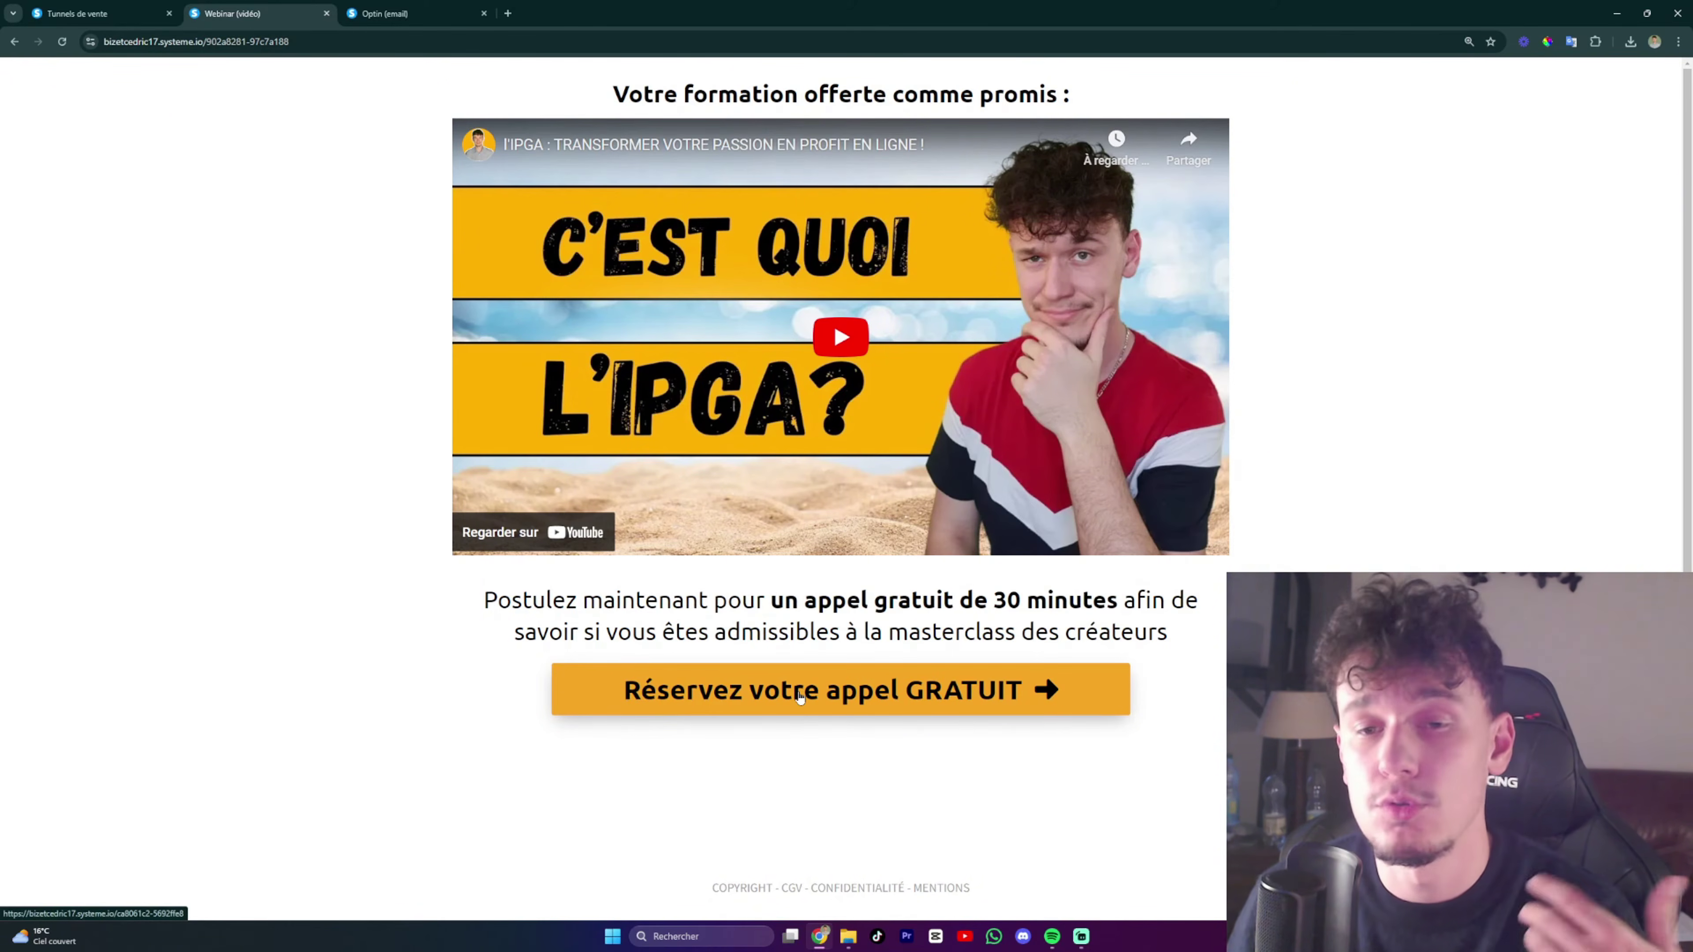
pyautogui.click(800, 693)
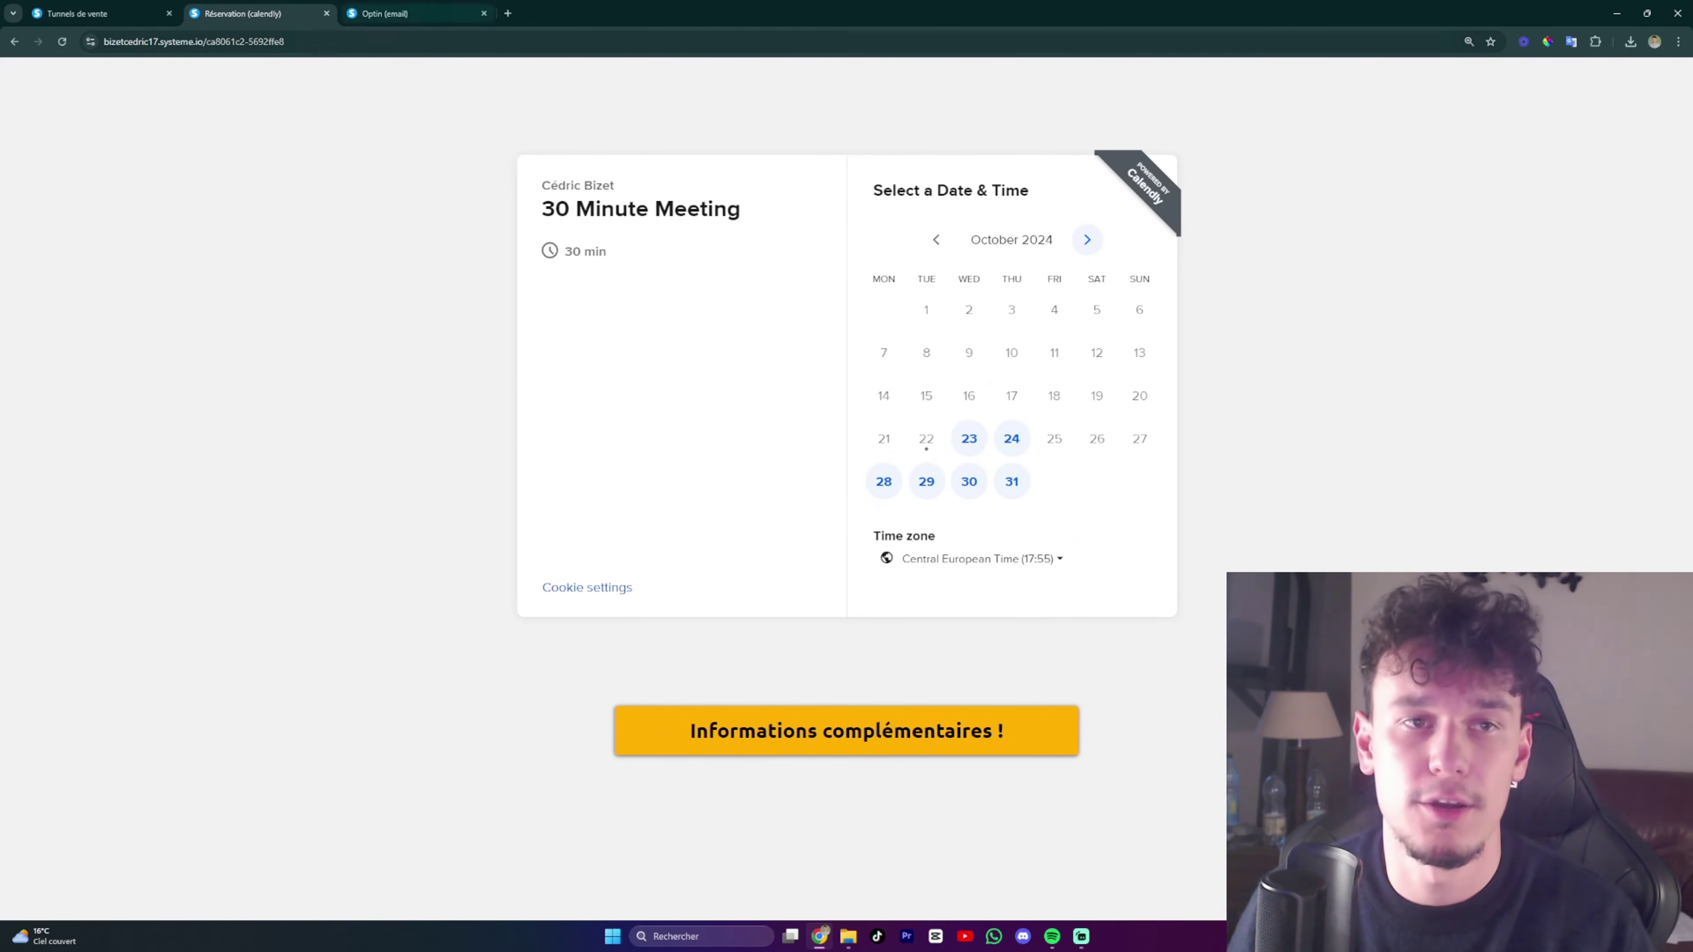
pyautogui.click(327, 13)
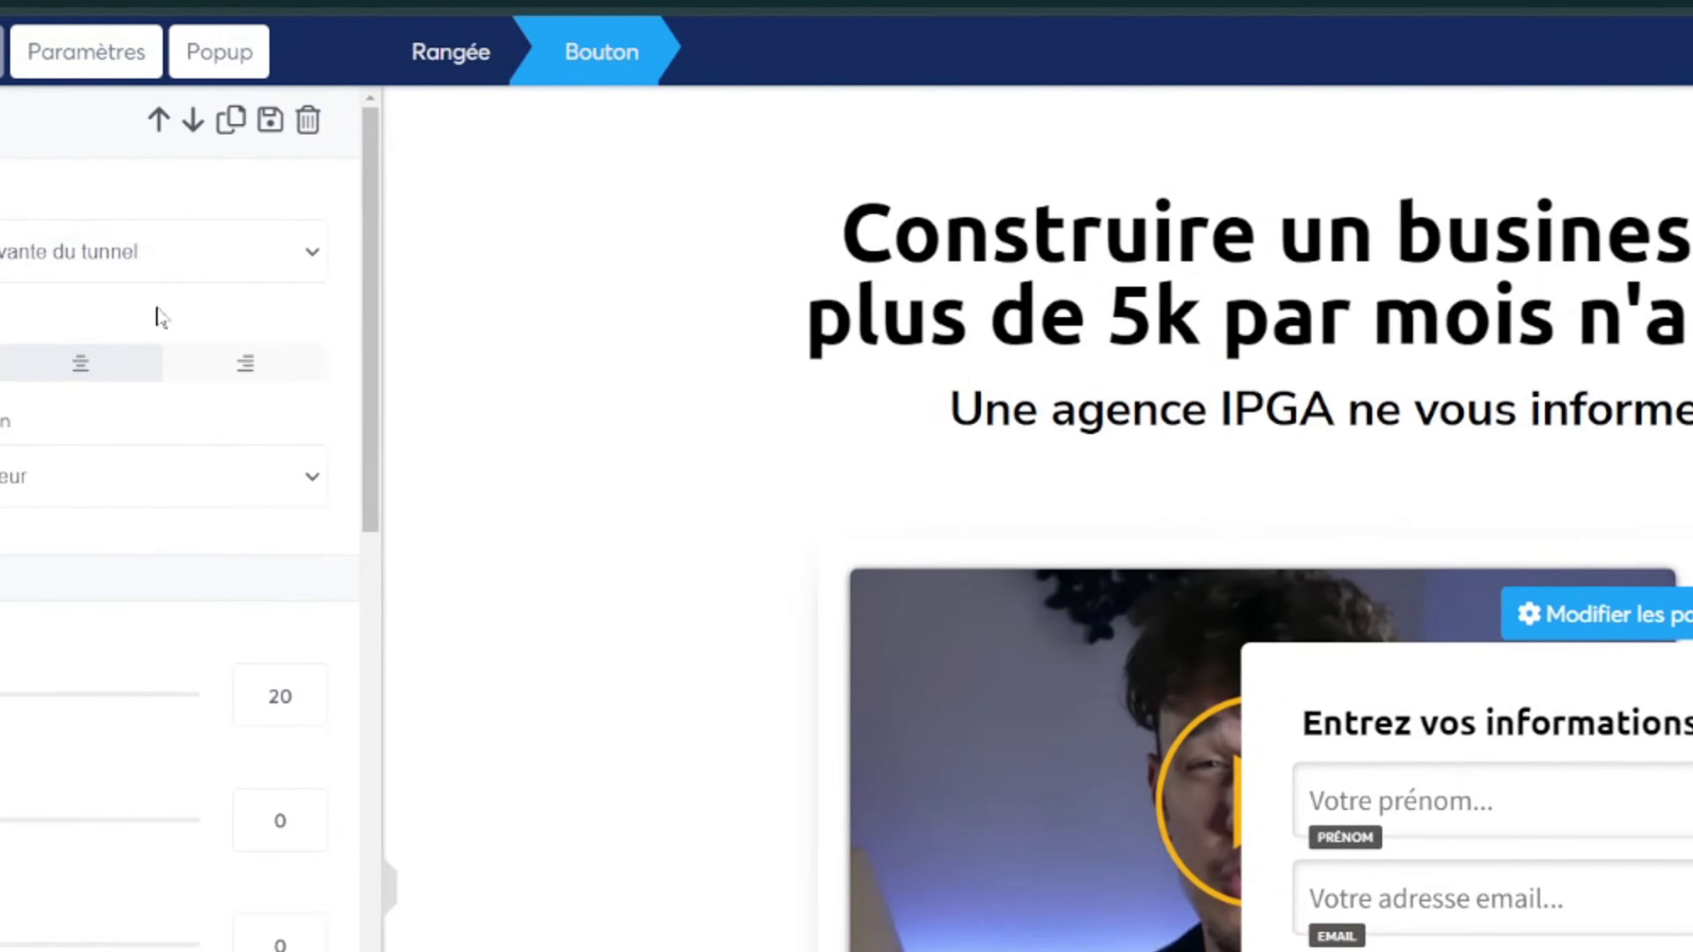
# Step: Try the "Ouvrir une popup" action on the popup button and look at which popups can be chosen
pyautogui.click(333, 349)
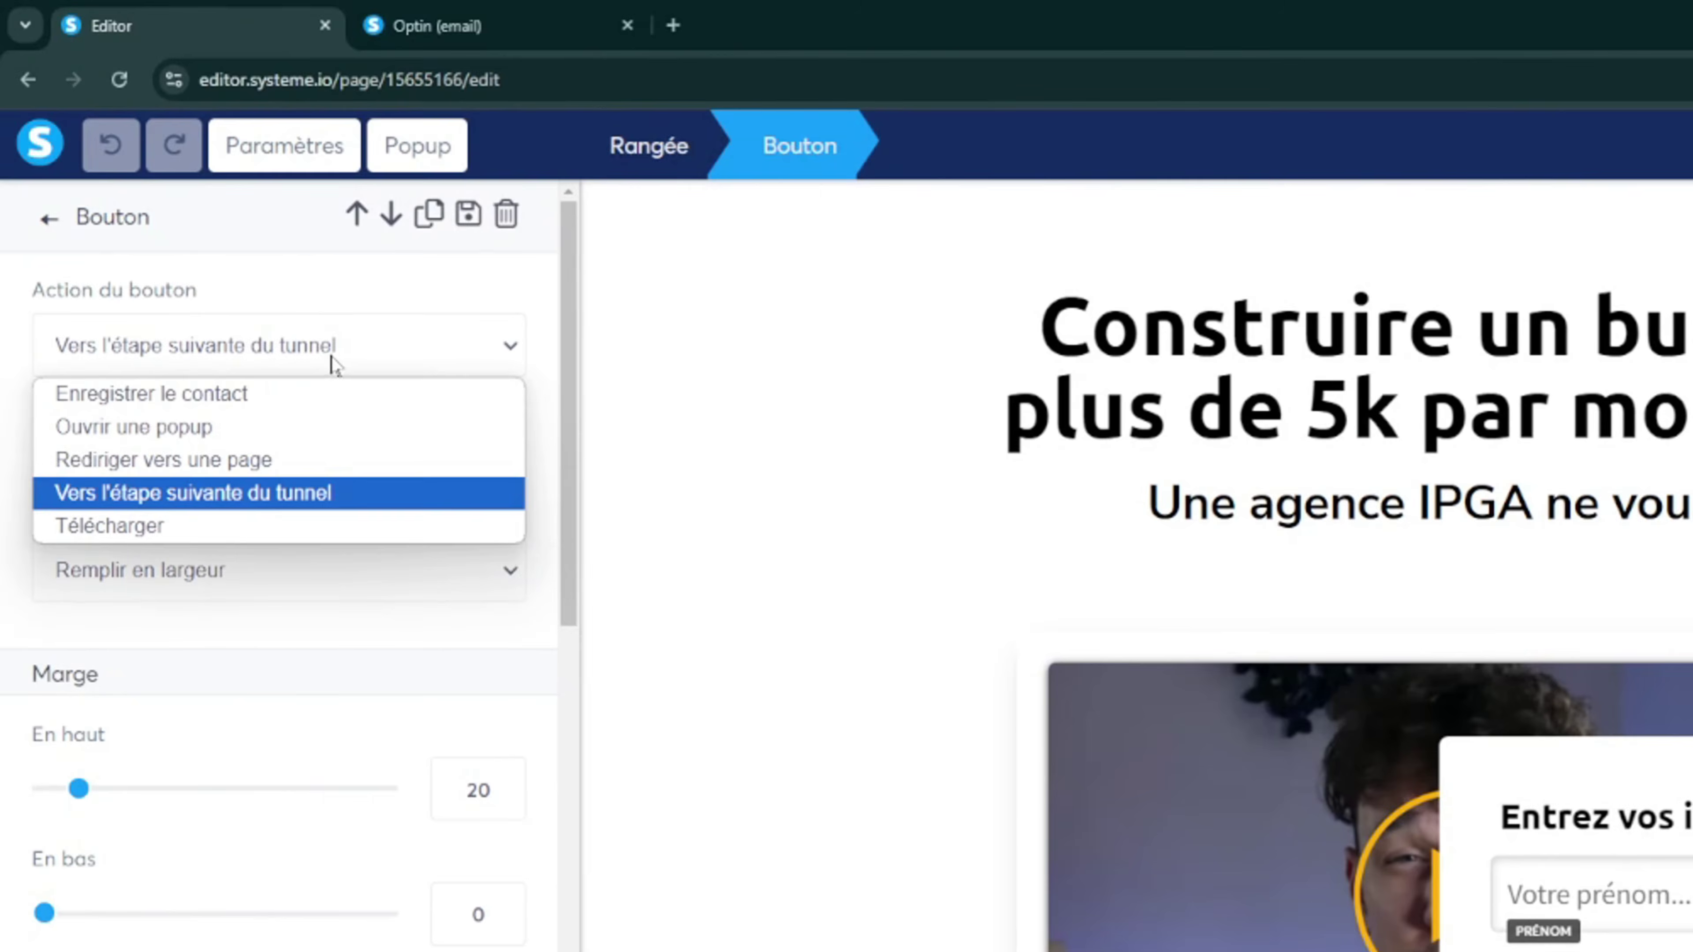
pyautogui.click(199, 342)
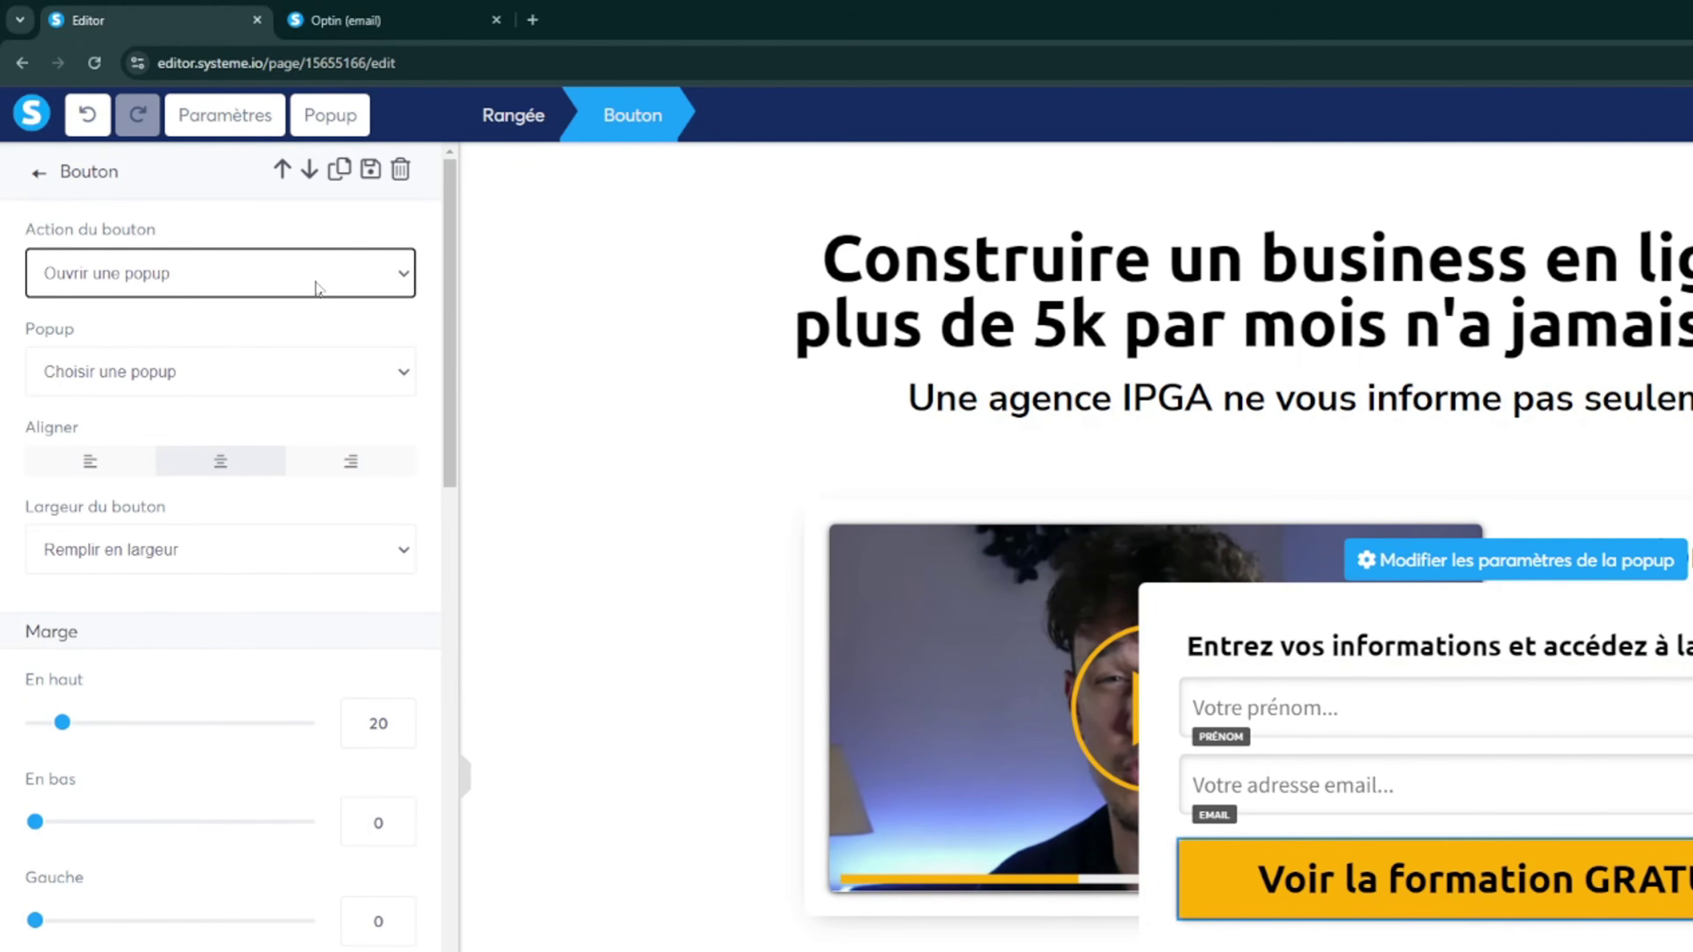
pyautogui.click(274, 379)
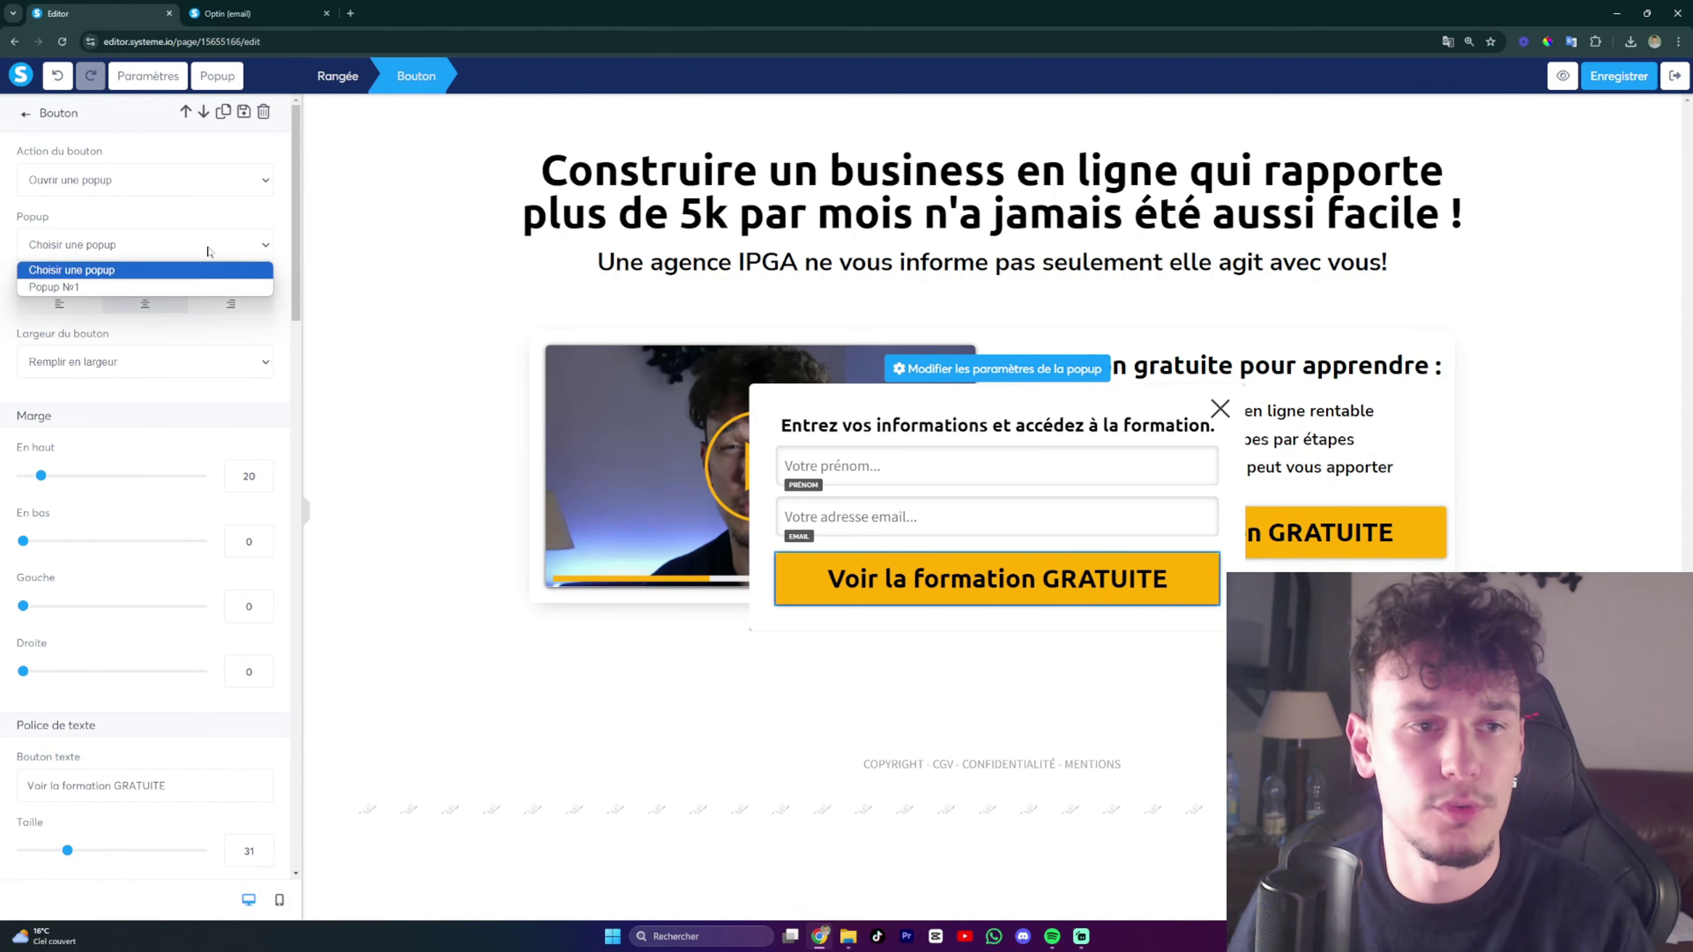
pyautogui.click(208, 251)
# Step: Set the popup button's action to "Télécharger", upload dimensions-banniere.png as its file, and close the image preview
pyautogui.click(158, 190)
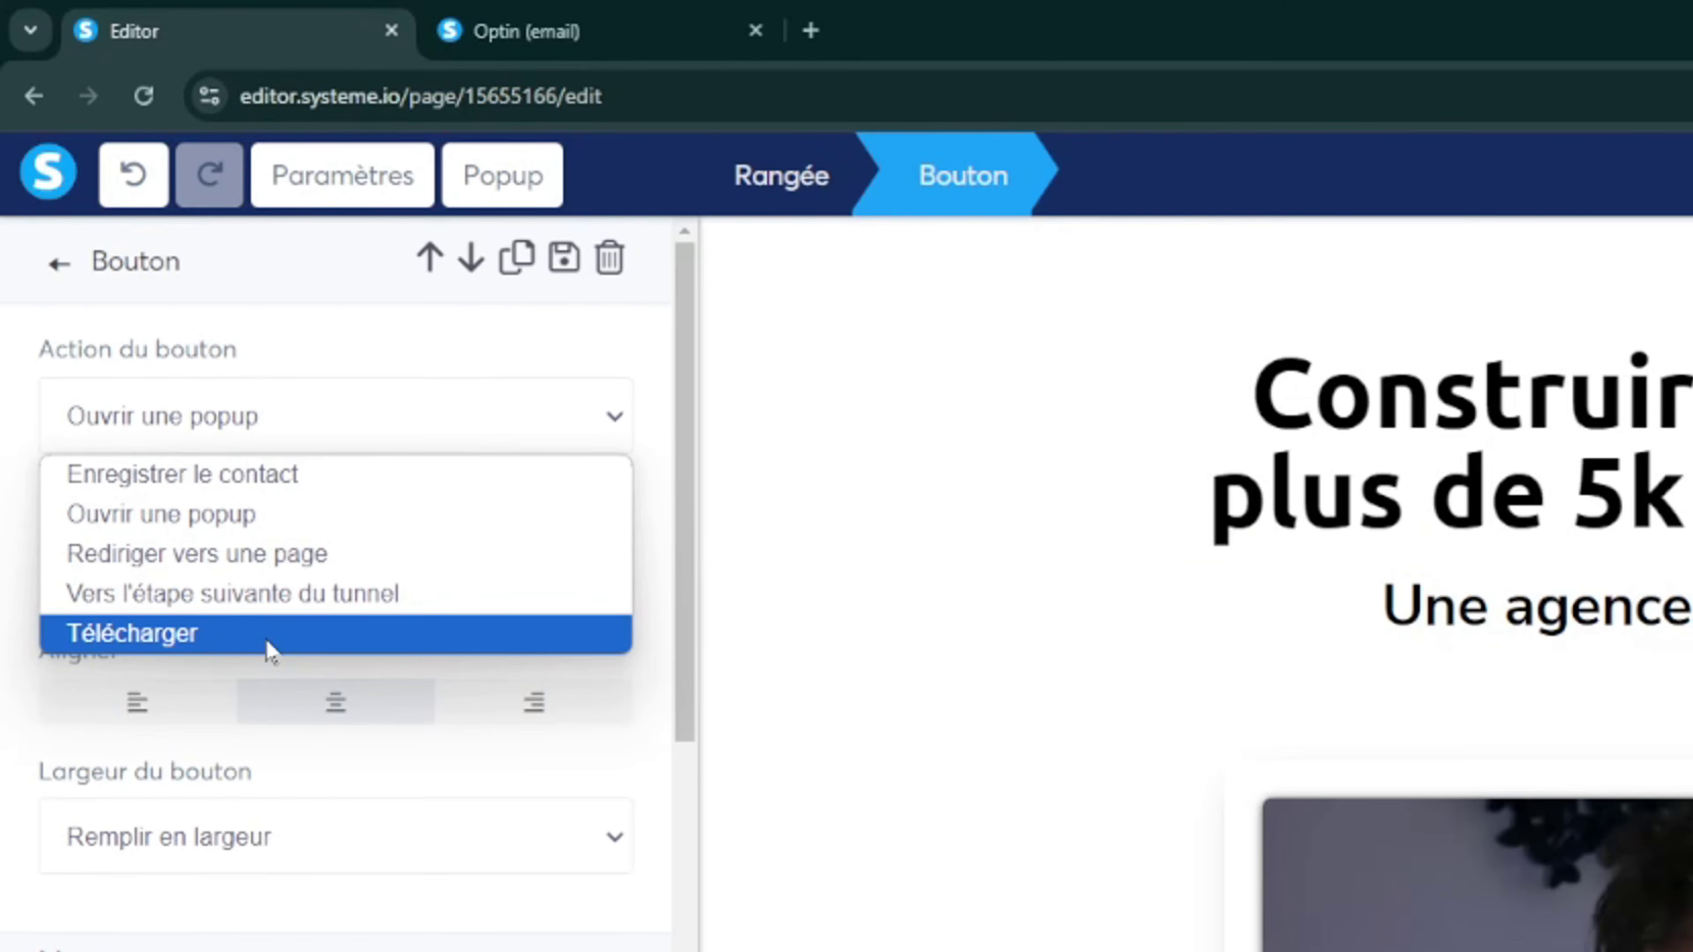
pyautogui.click(270, 637)
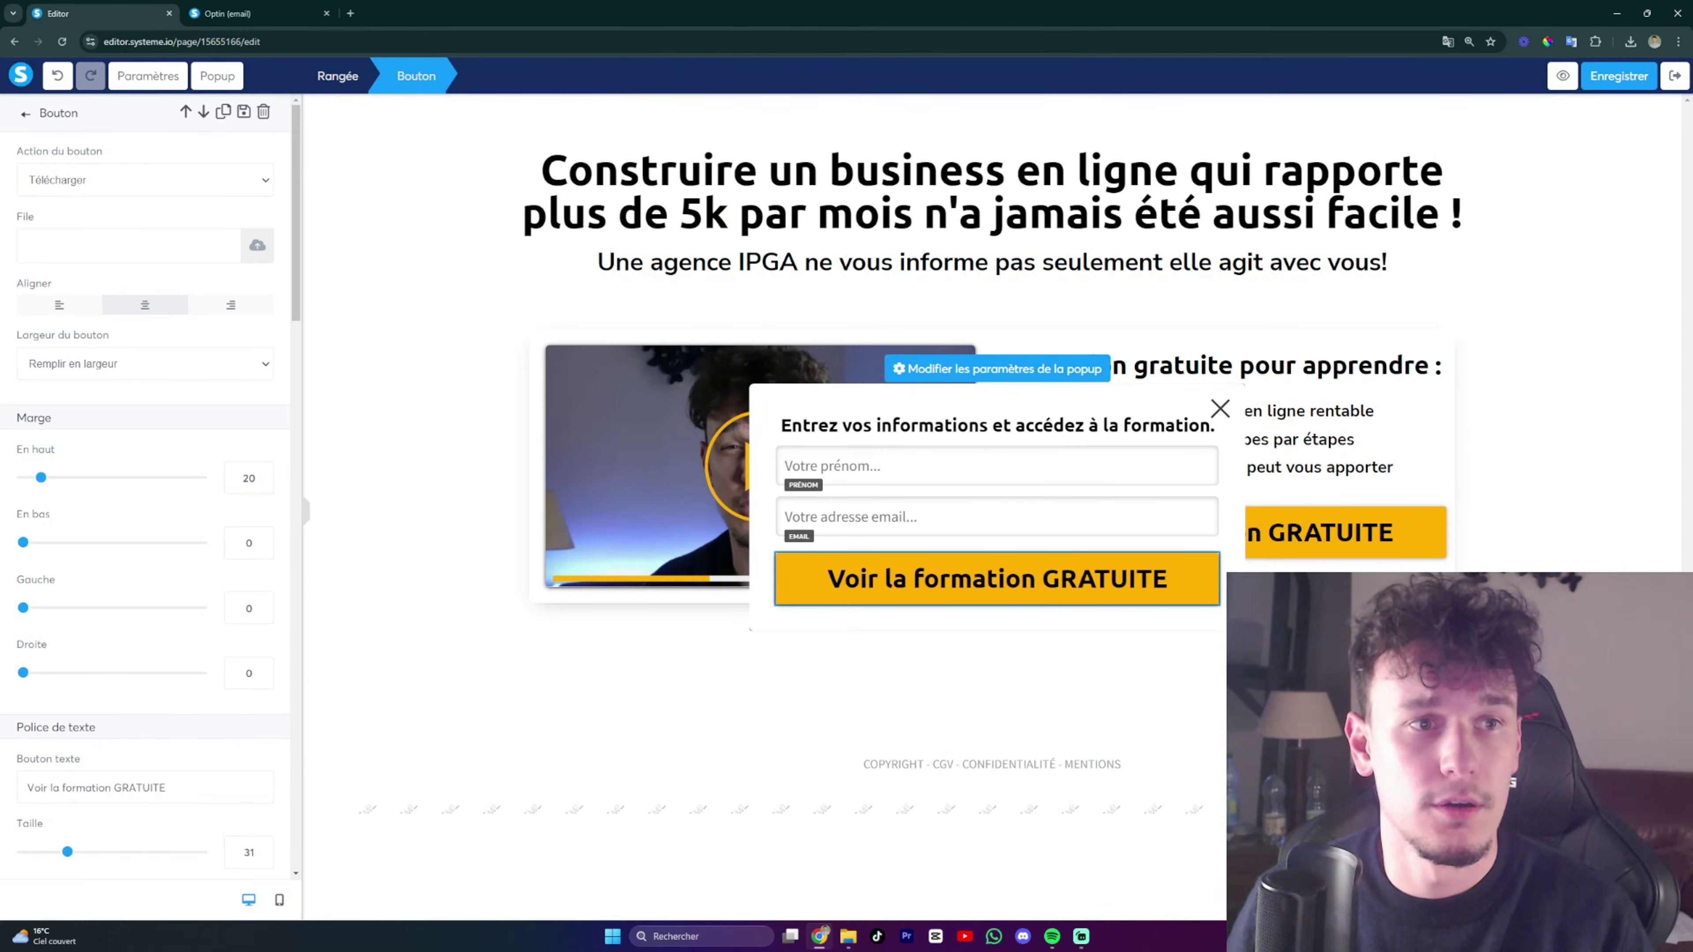
pyautogui.click(256, 248)
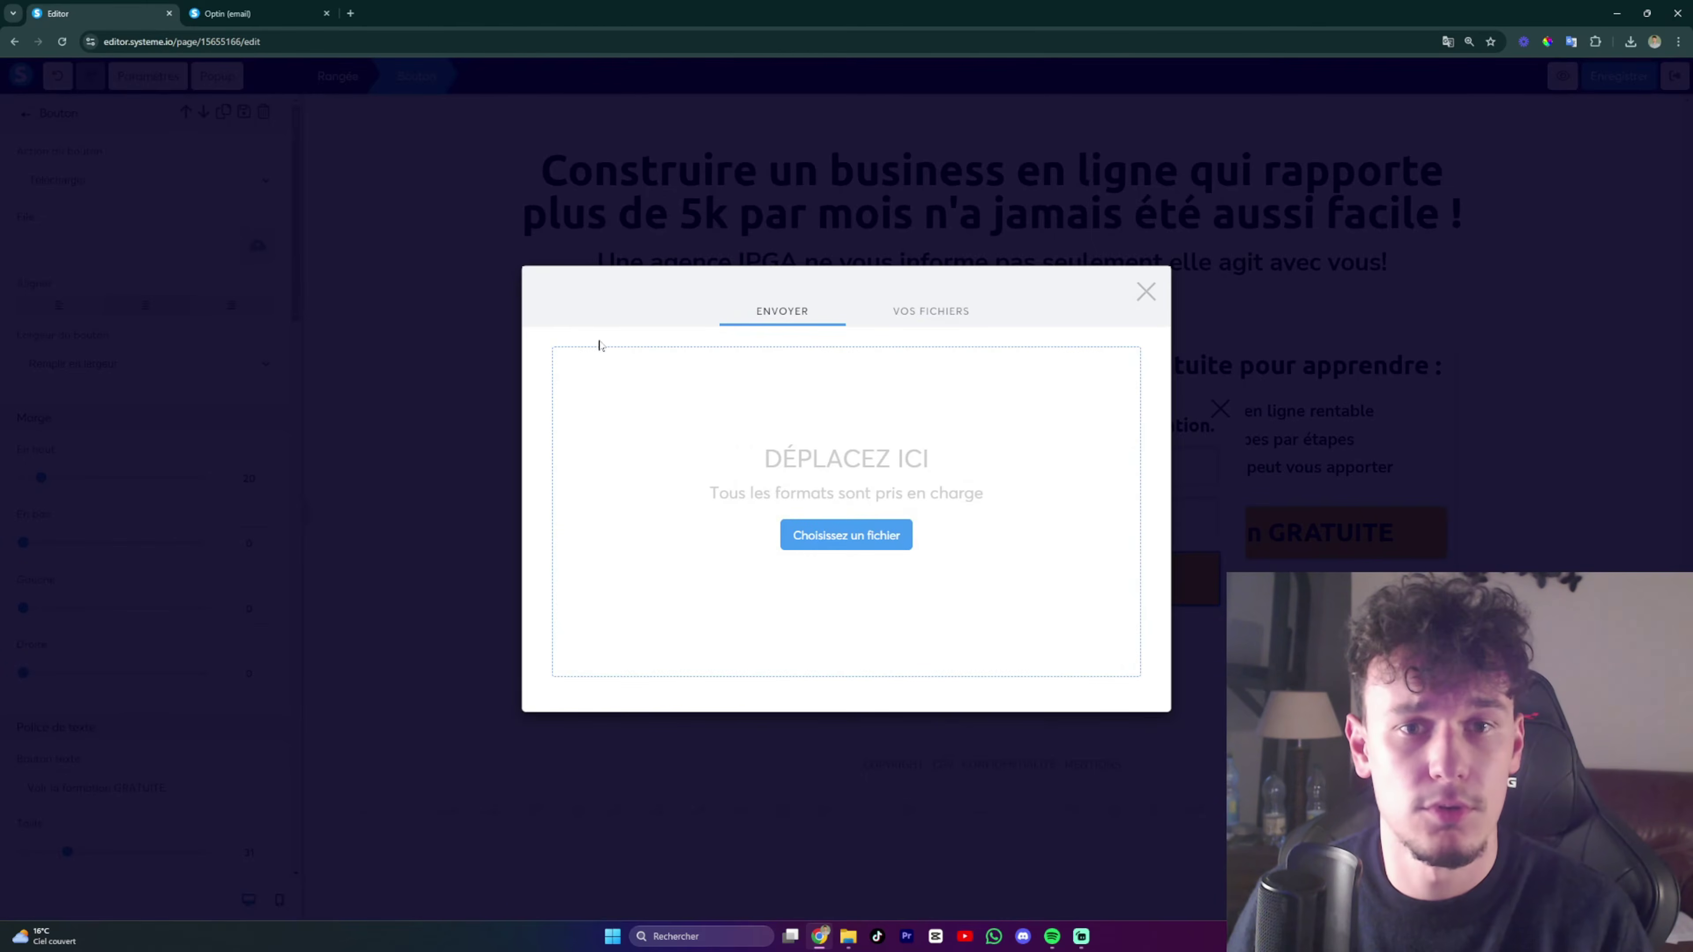
pyautogui.click(848, 937)
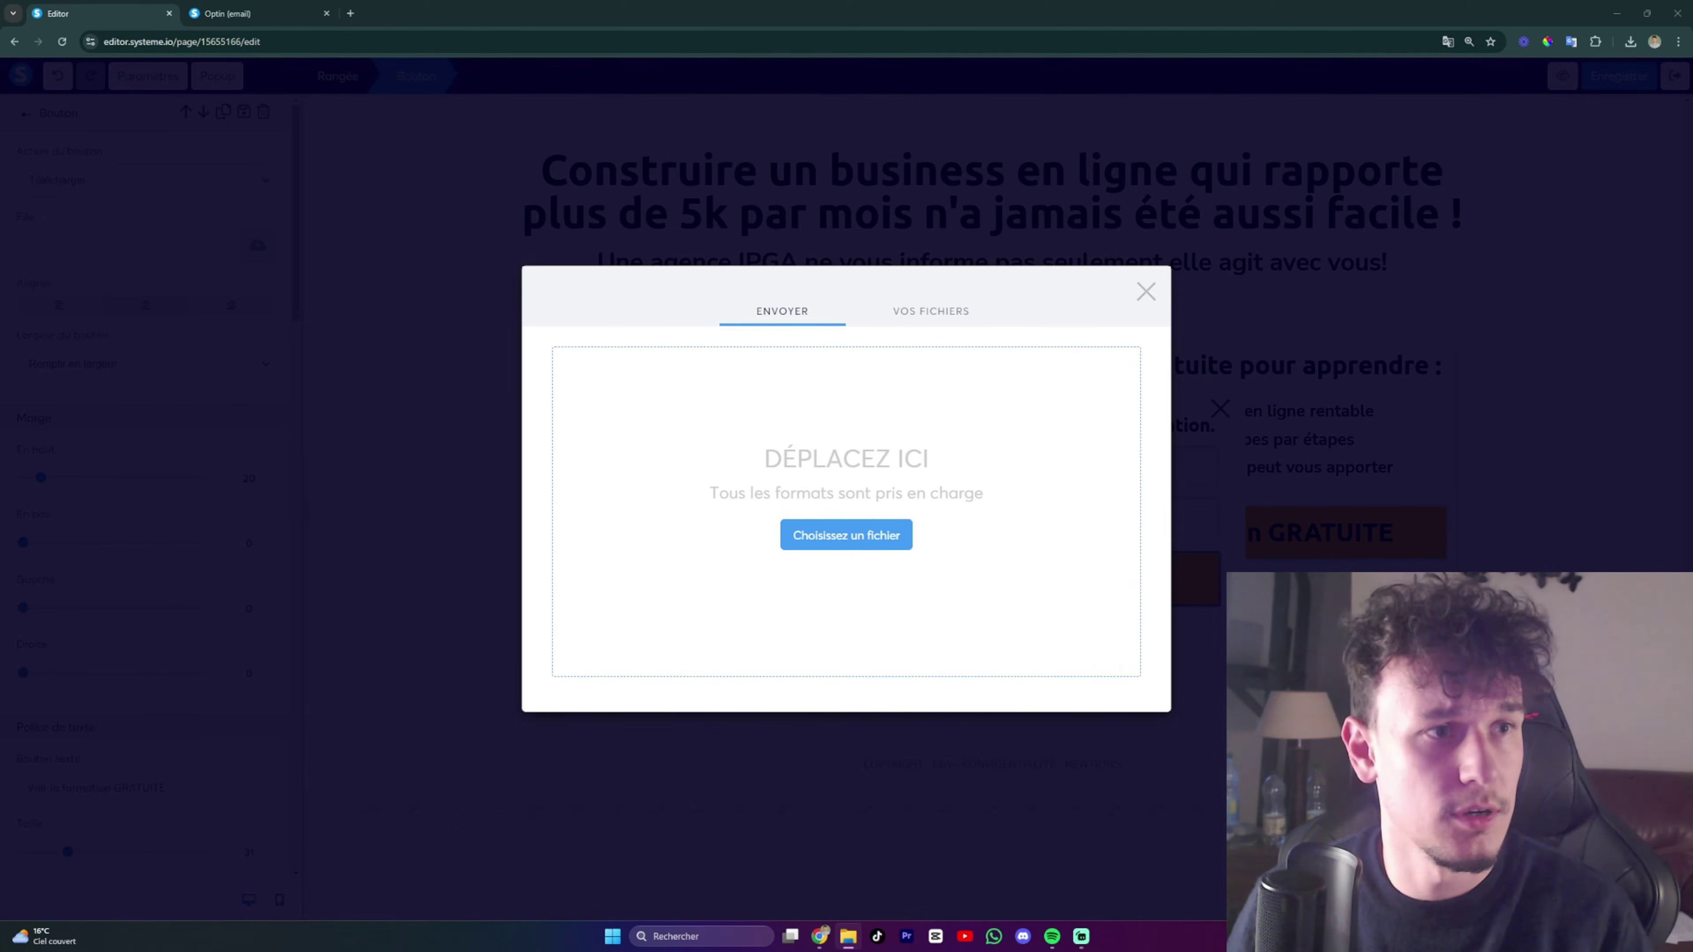
pyautogui.moveTo(1247, 911); pyautogui.dragTo(726, 446)
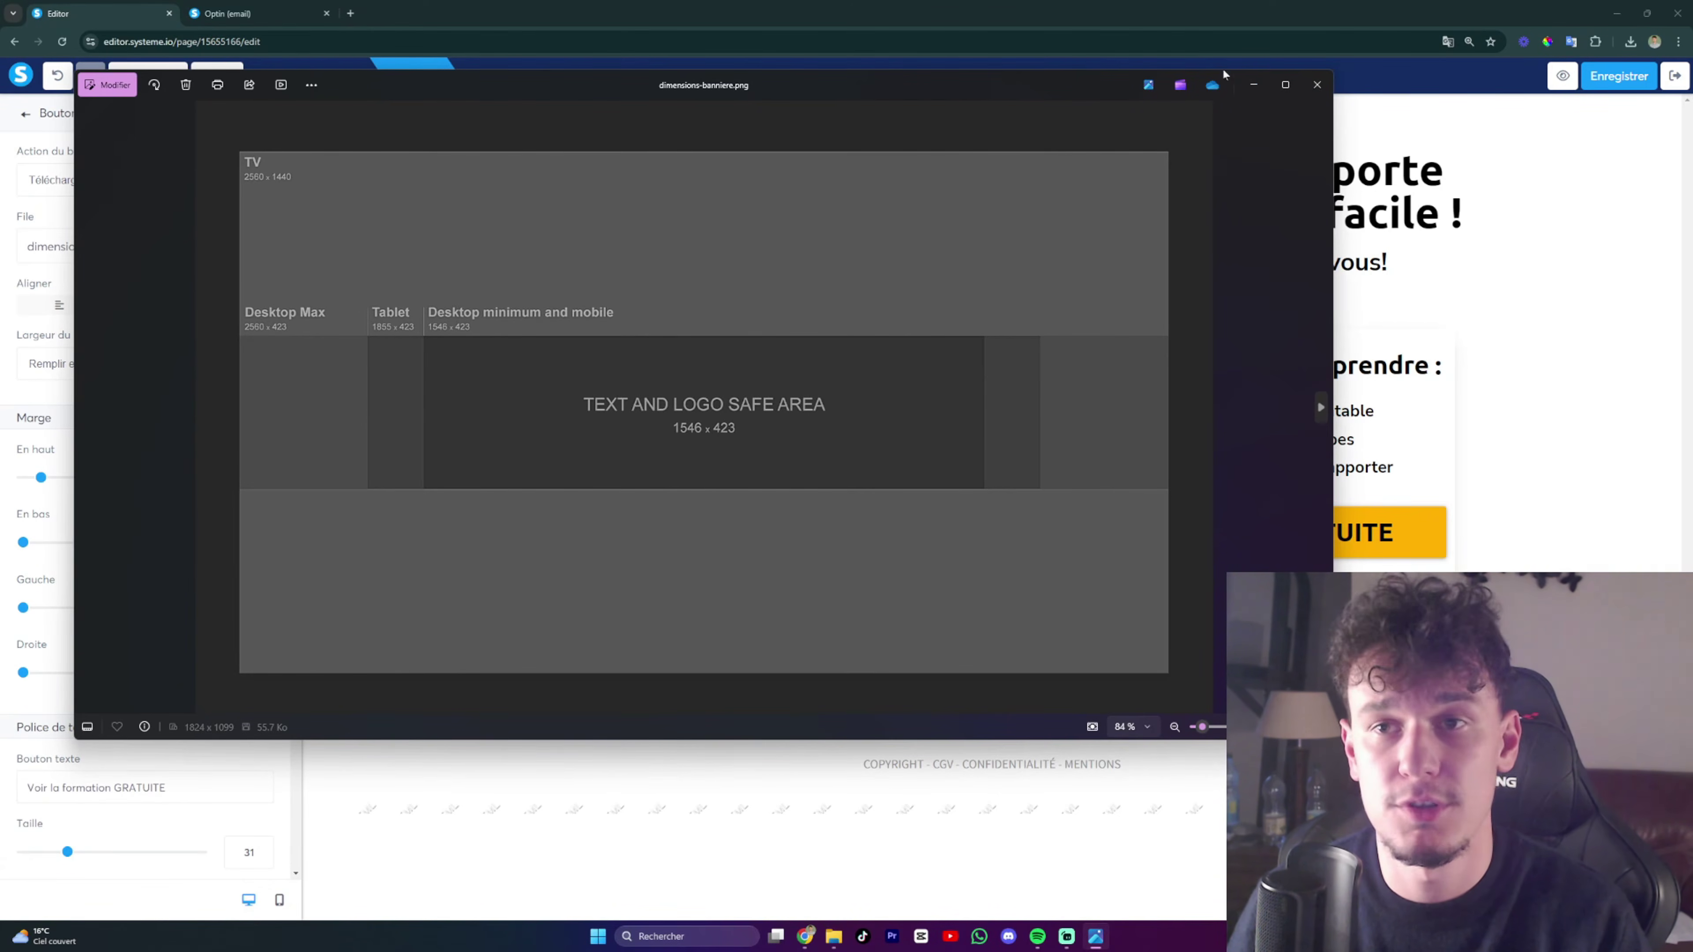
pyautogui.click(1317, 84)
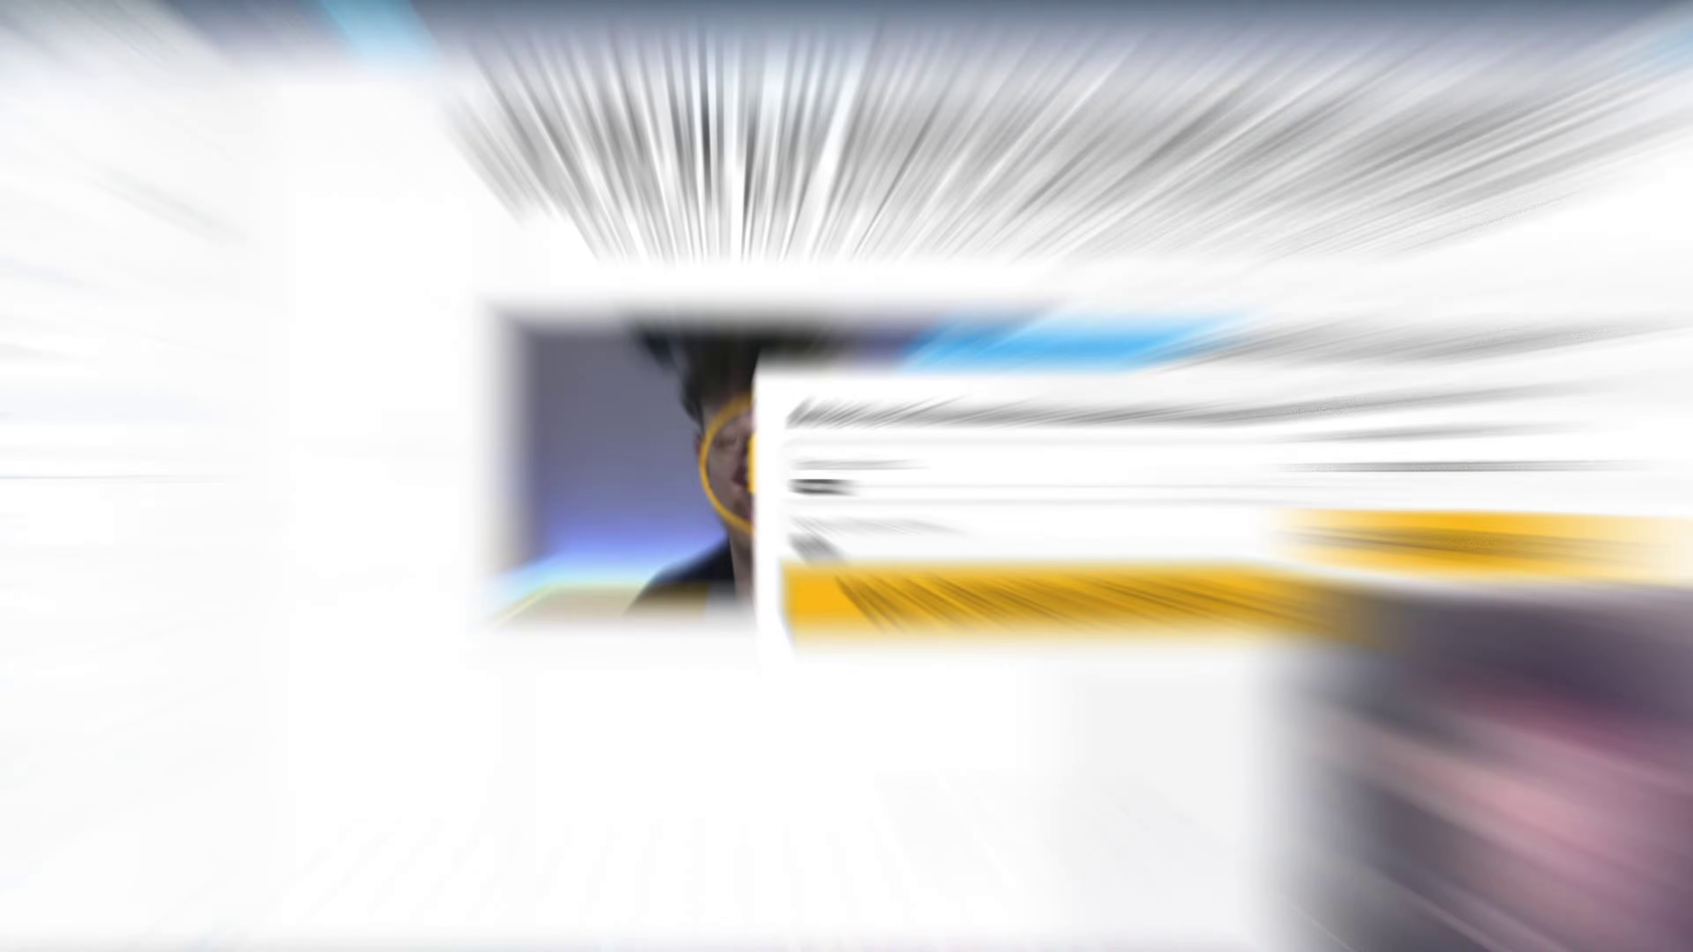
# Step: Check the file name assigned to the button, save the page and exit the editor
pyautogui.moveTo(28, 246); pyautogui.dragTo(162, 246)
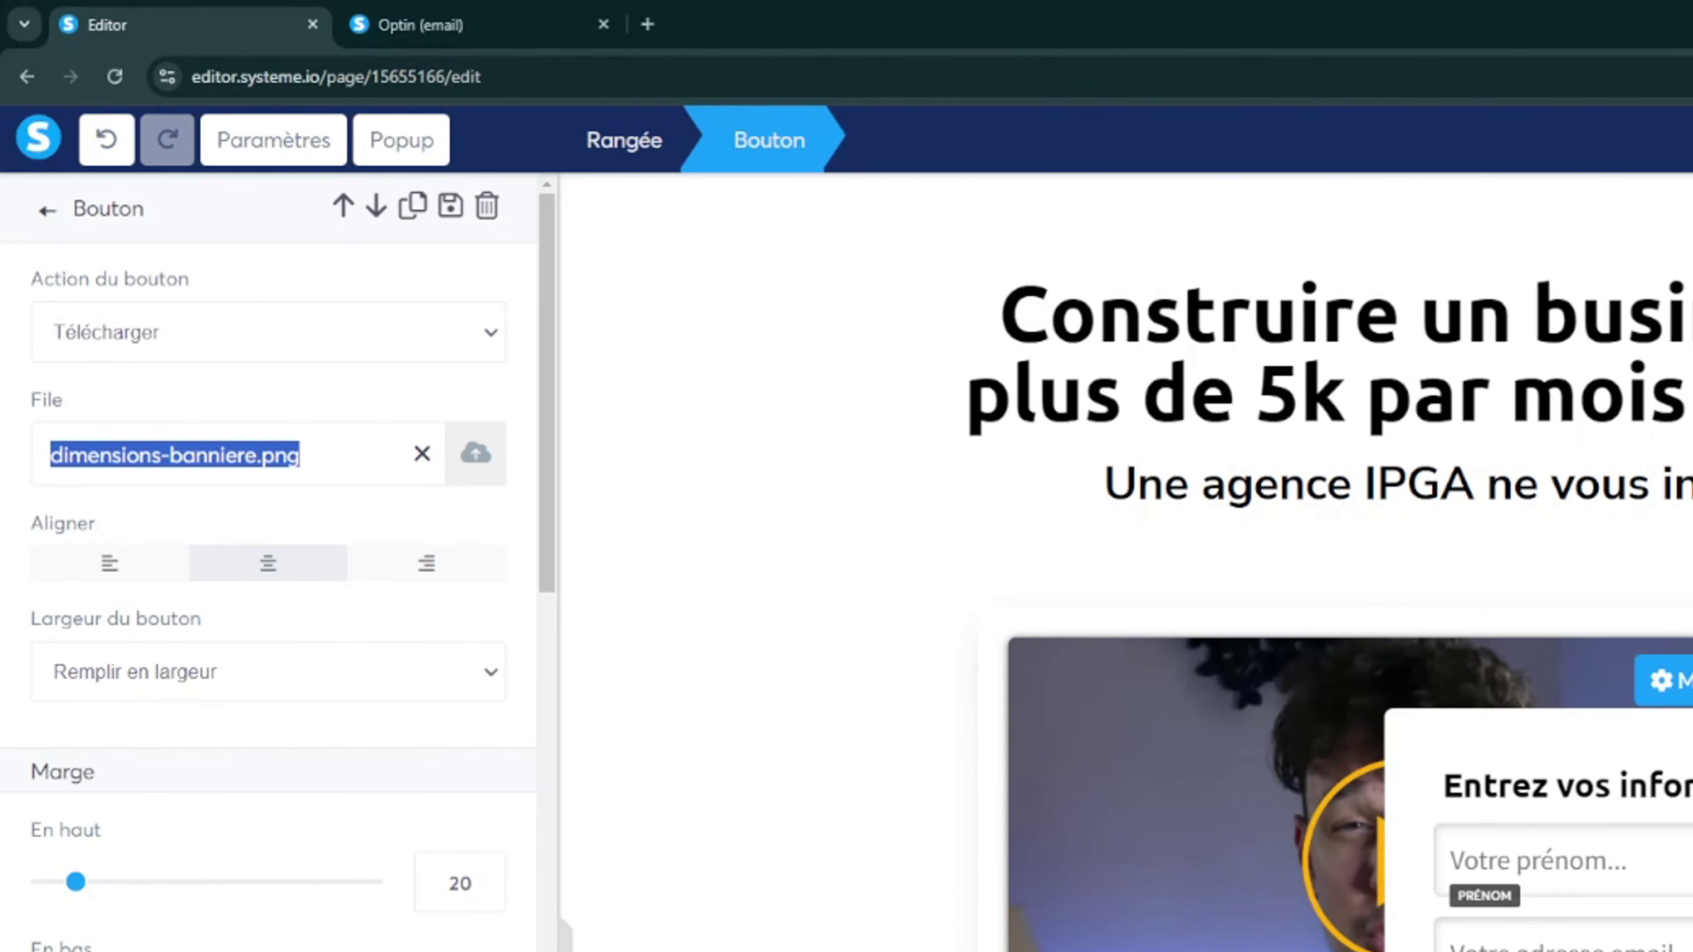
pyautogui.moveTo(109, 455); pyautogui.dragTo(301, 455)
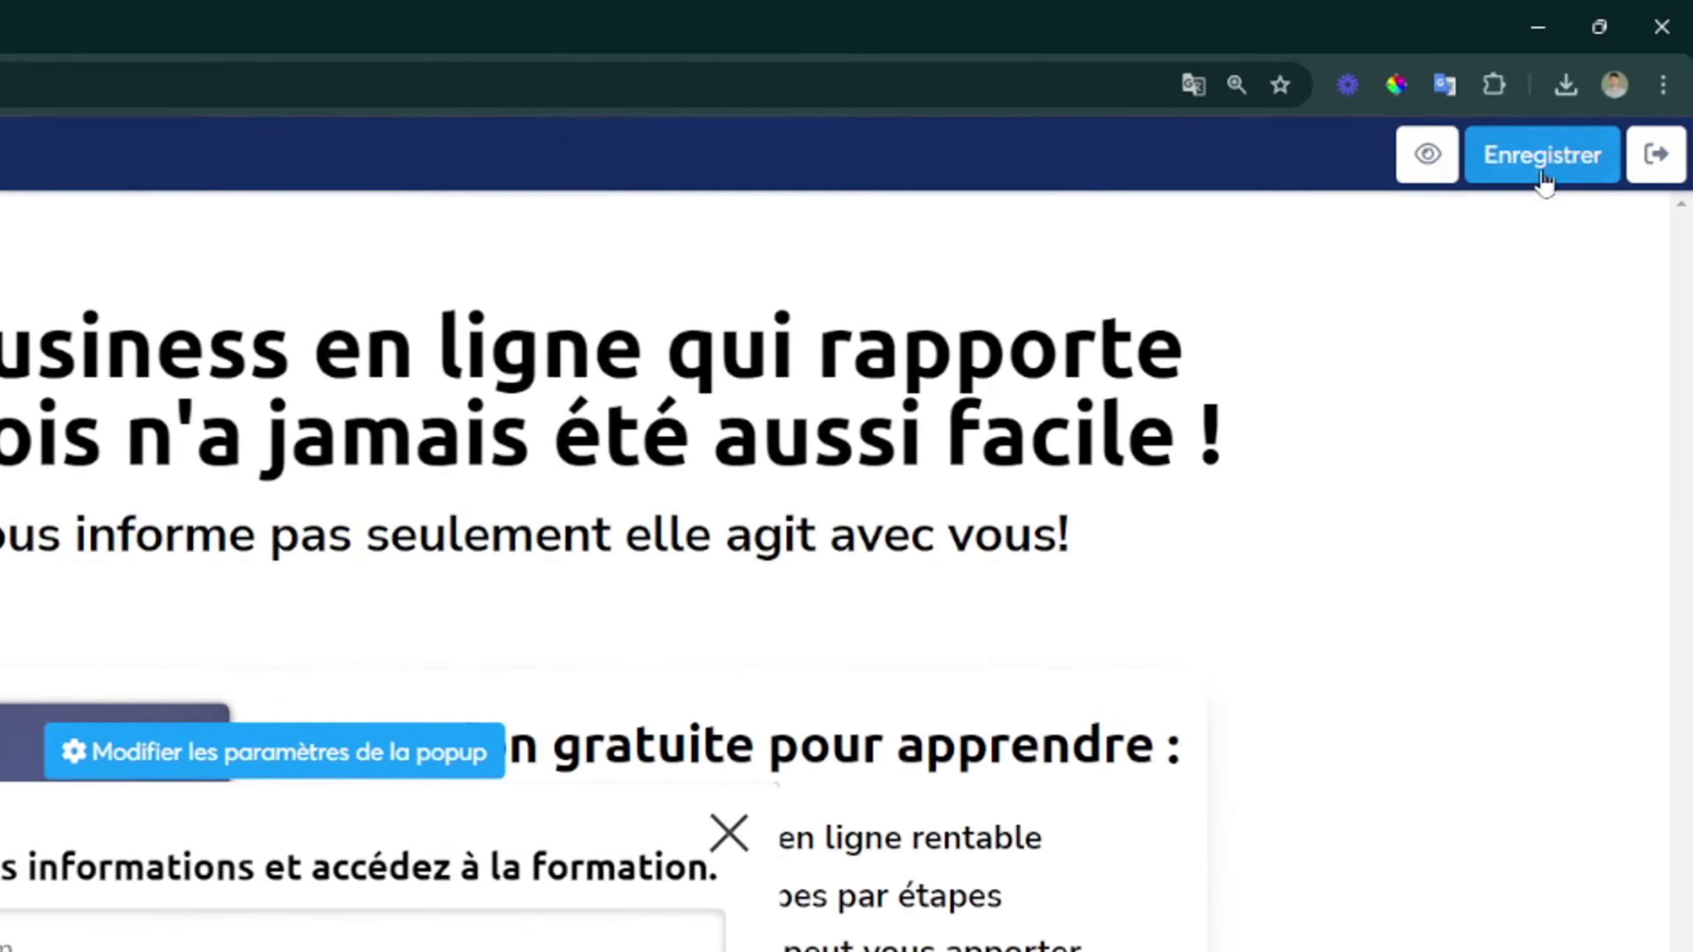
pyautogui.click(1542, 158)
pyautogui.click(1655, 155)
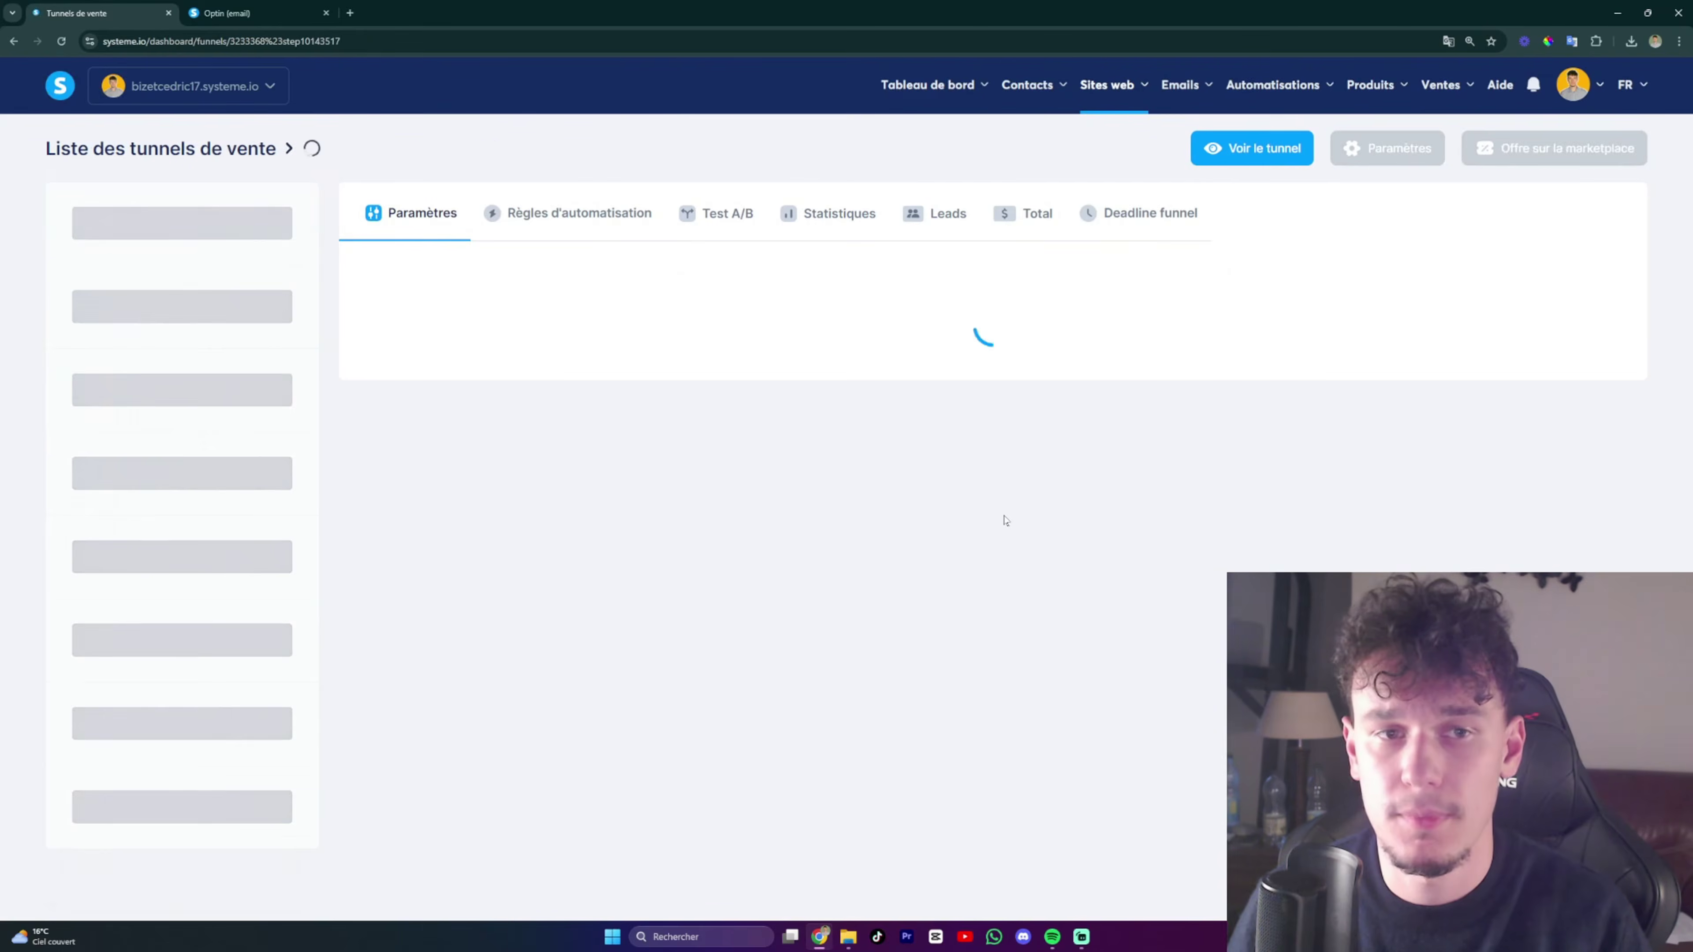
# Step: View the funnel and submit the opt-in popup with the first name and e-mail address to test the file download
pyautogui.click(1269, 148)
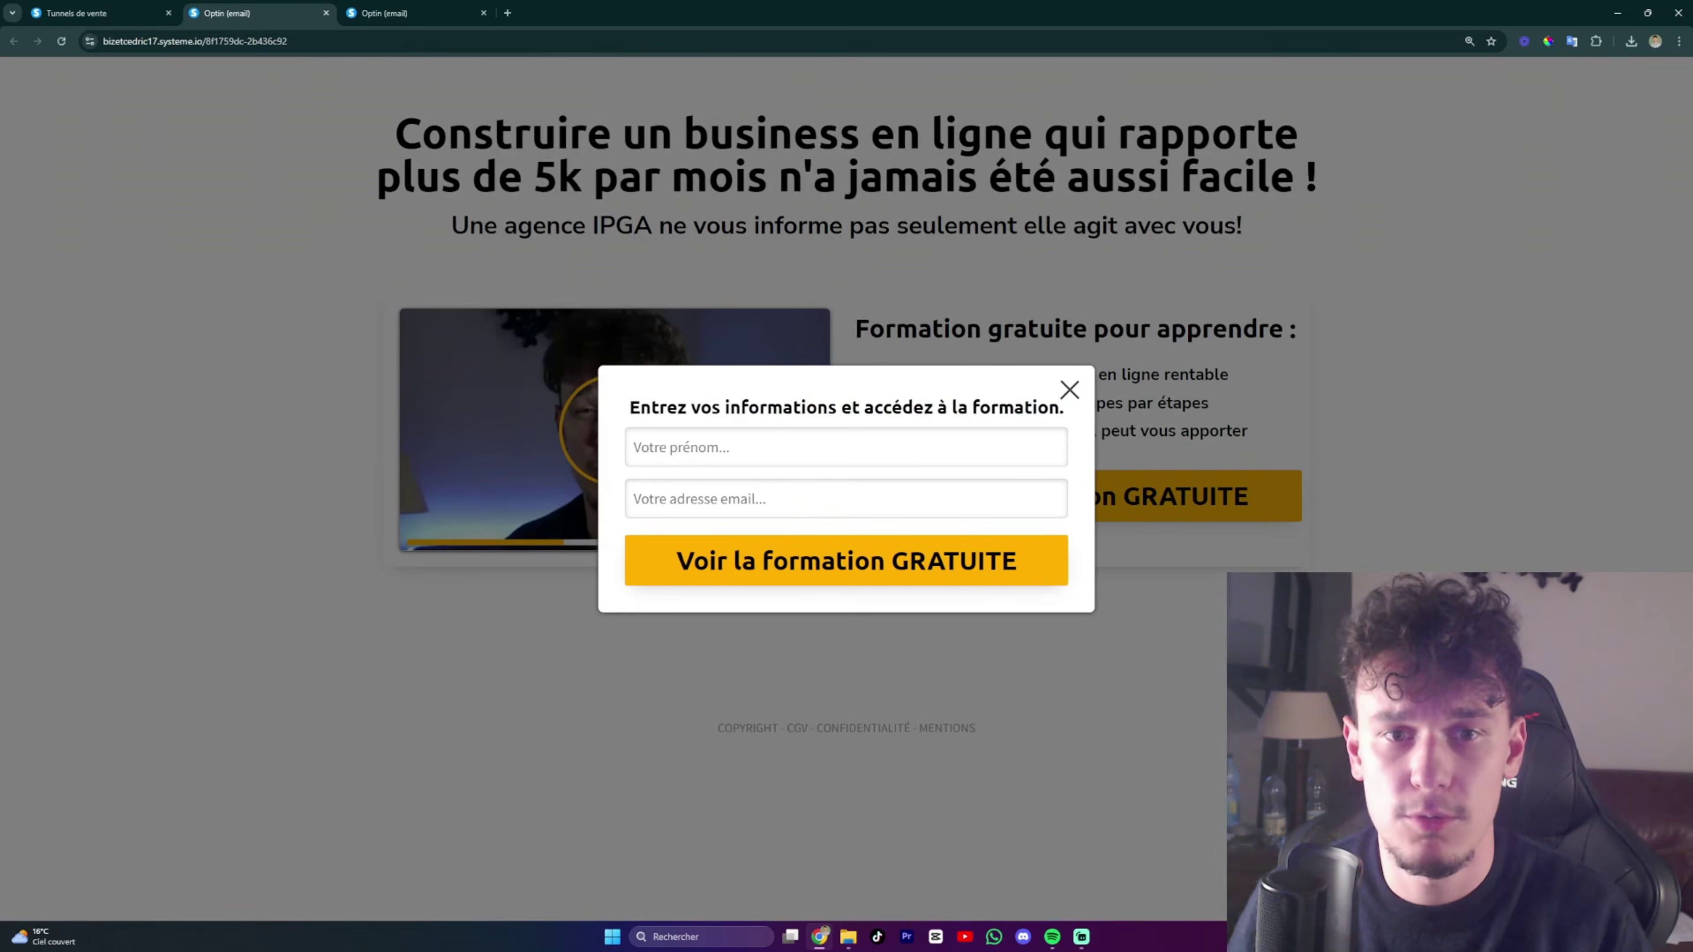
pyautogui.click(628, 407)
pyautogui.click(720, 494)
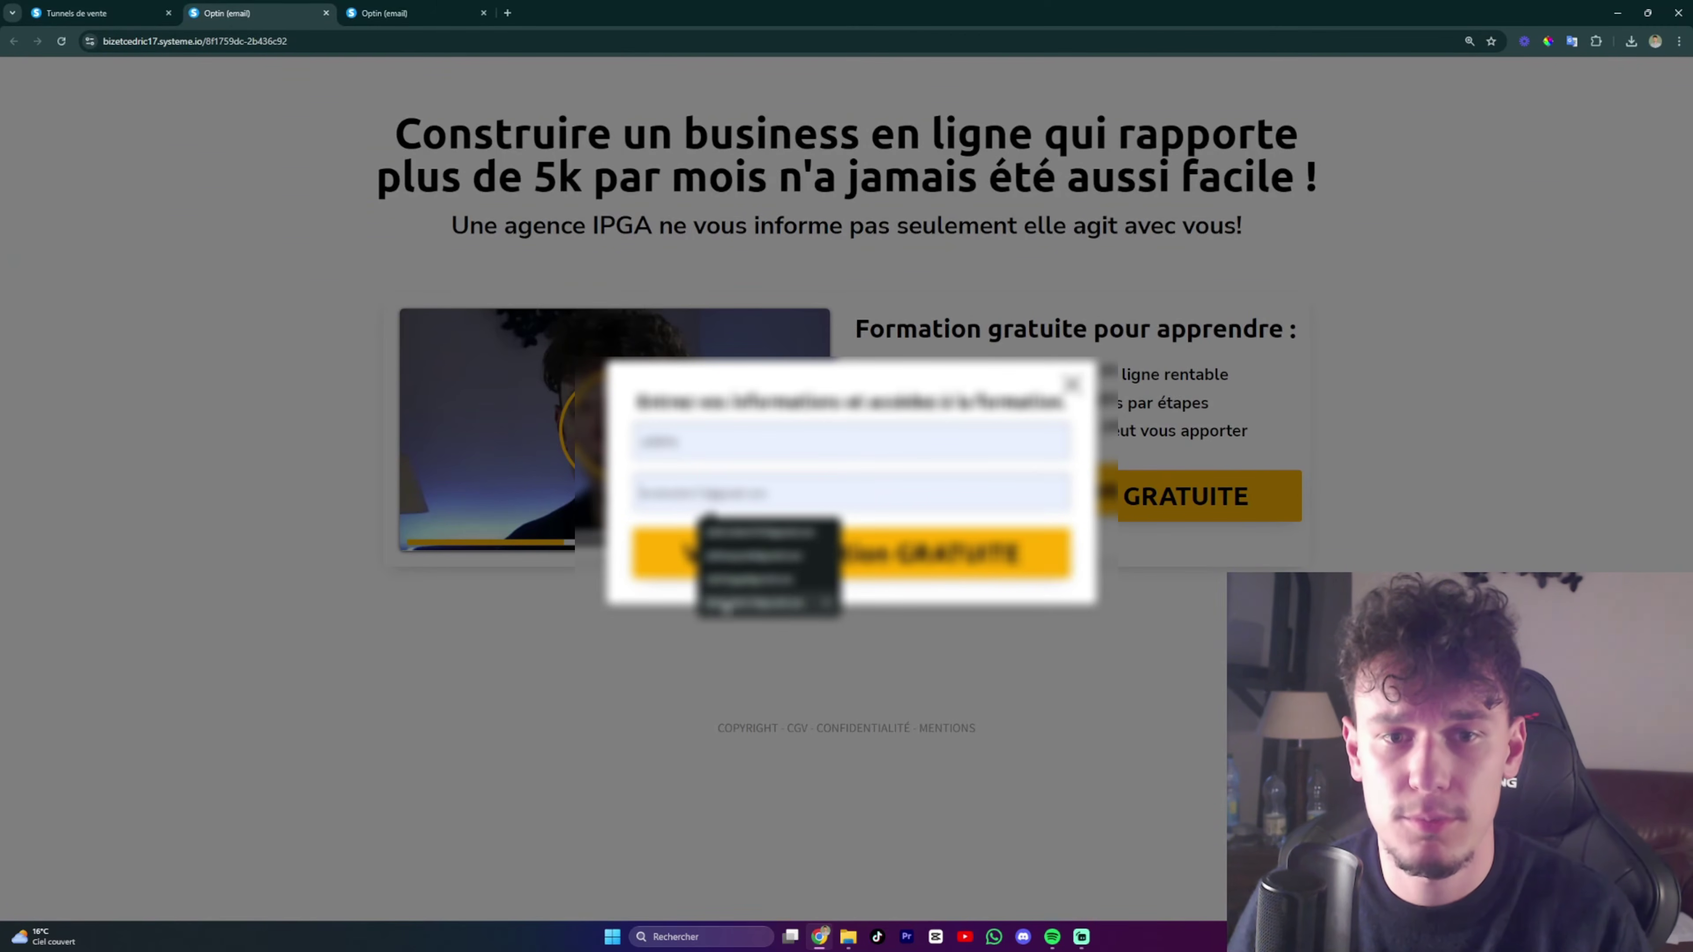
pyautogui.click(760, 532)
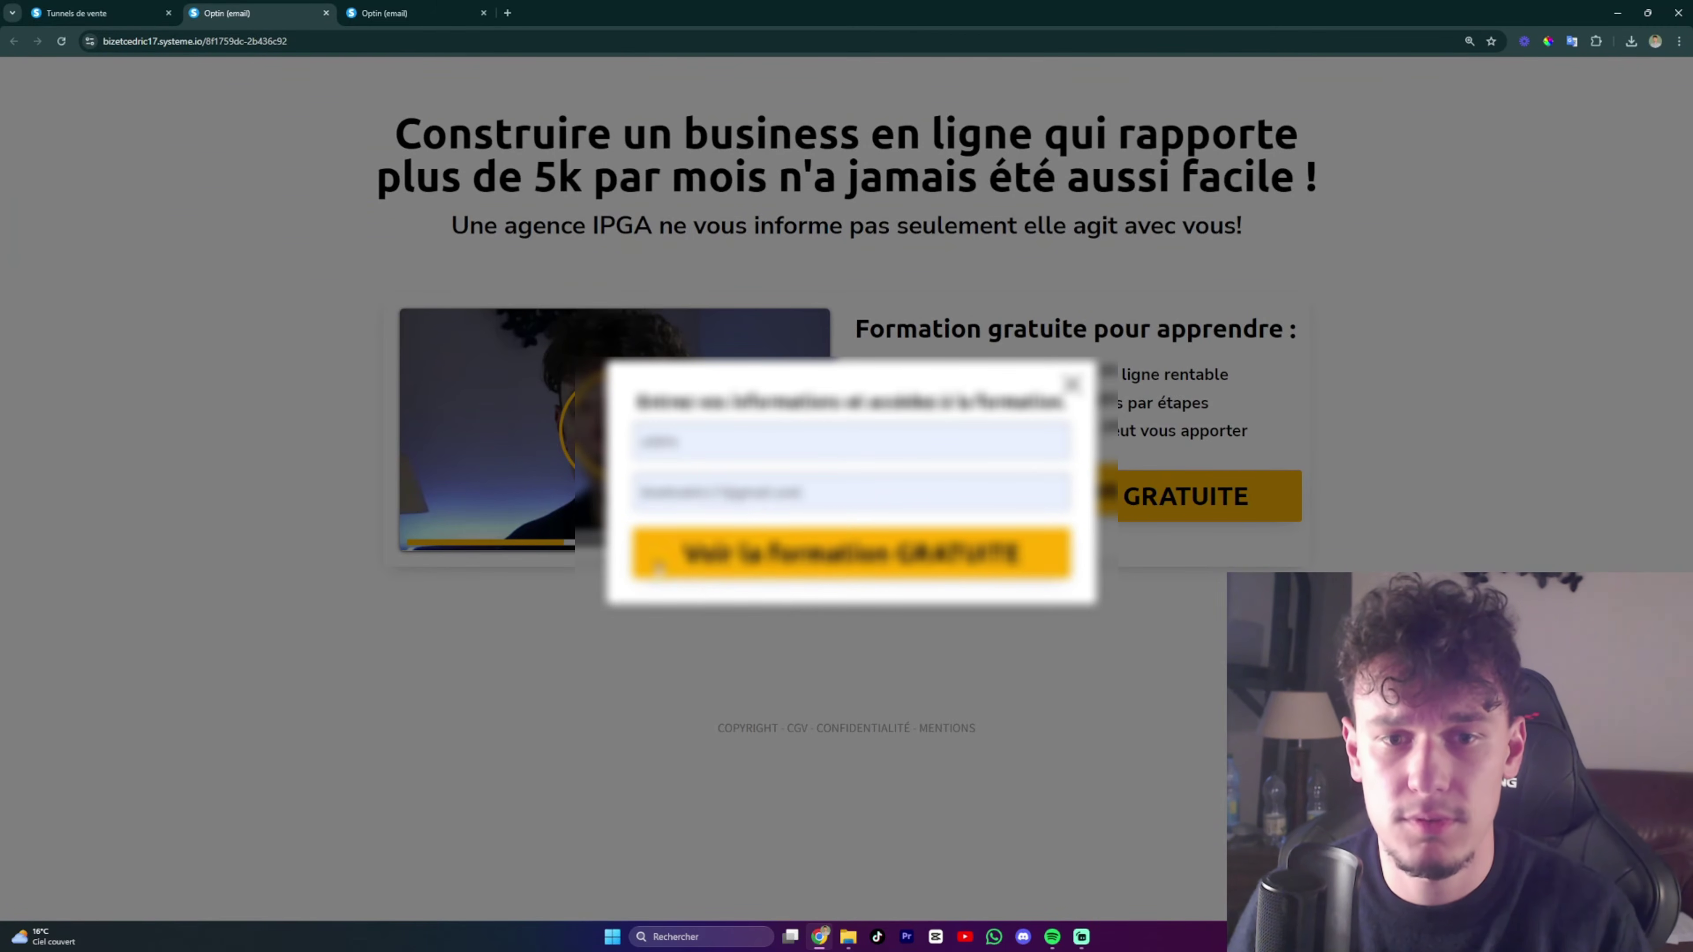
pyautogui.click(810, 572)
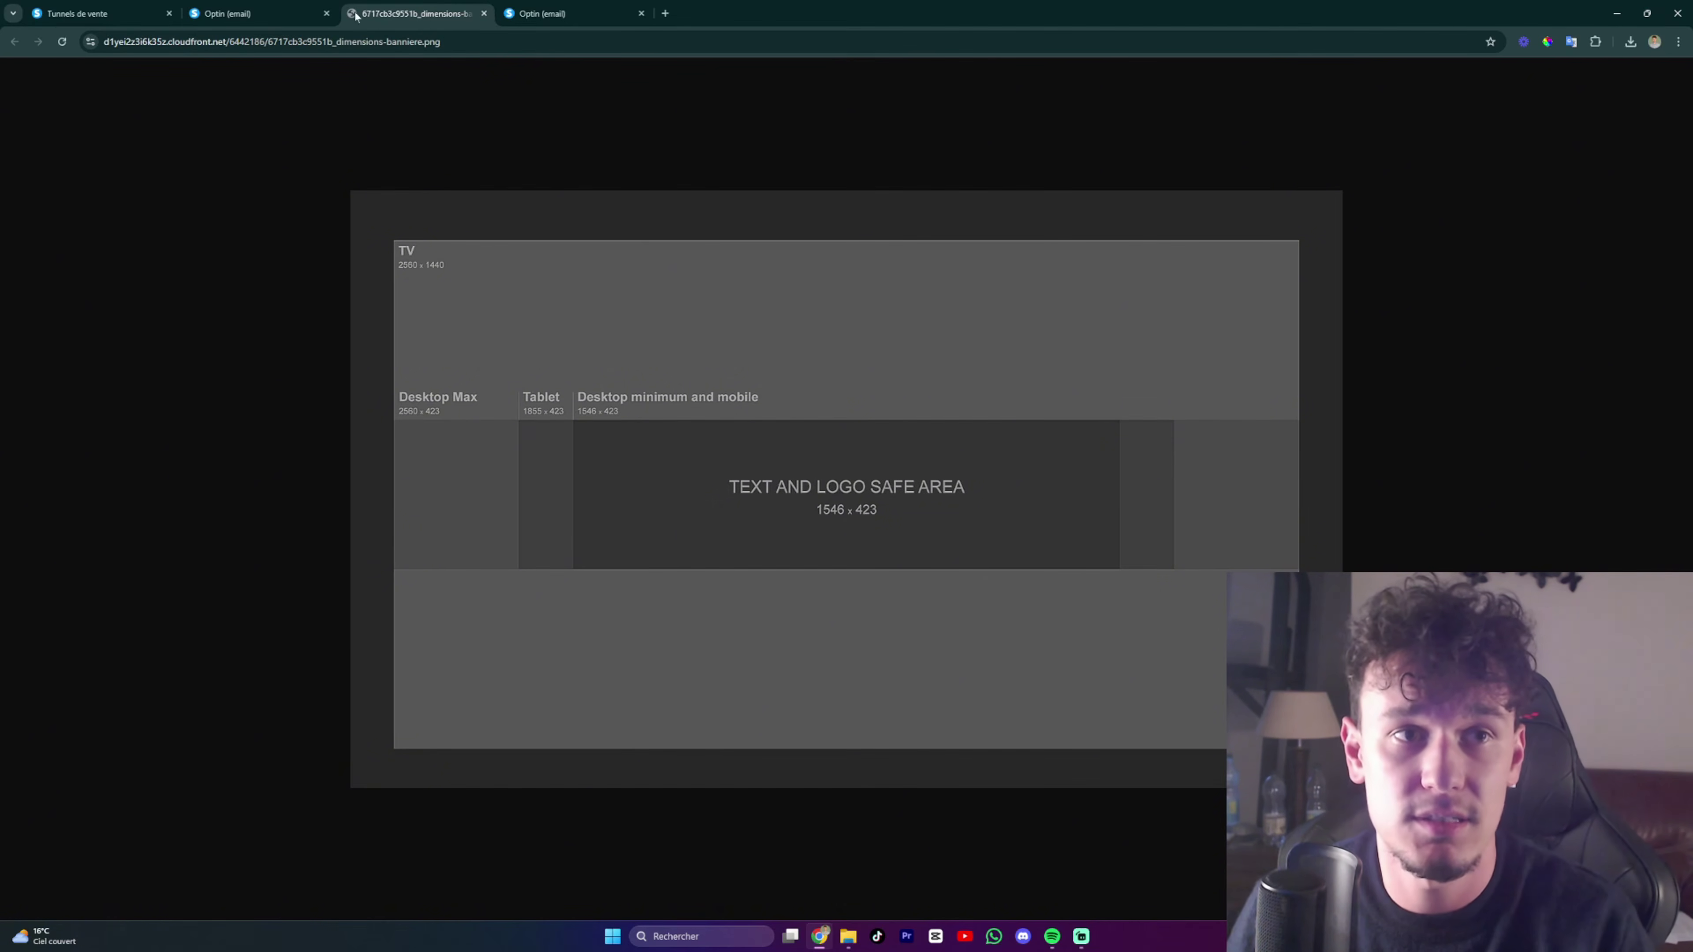
pyautogui.click(328, 14)
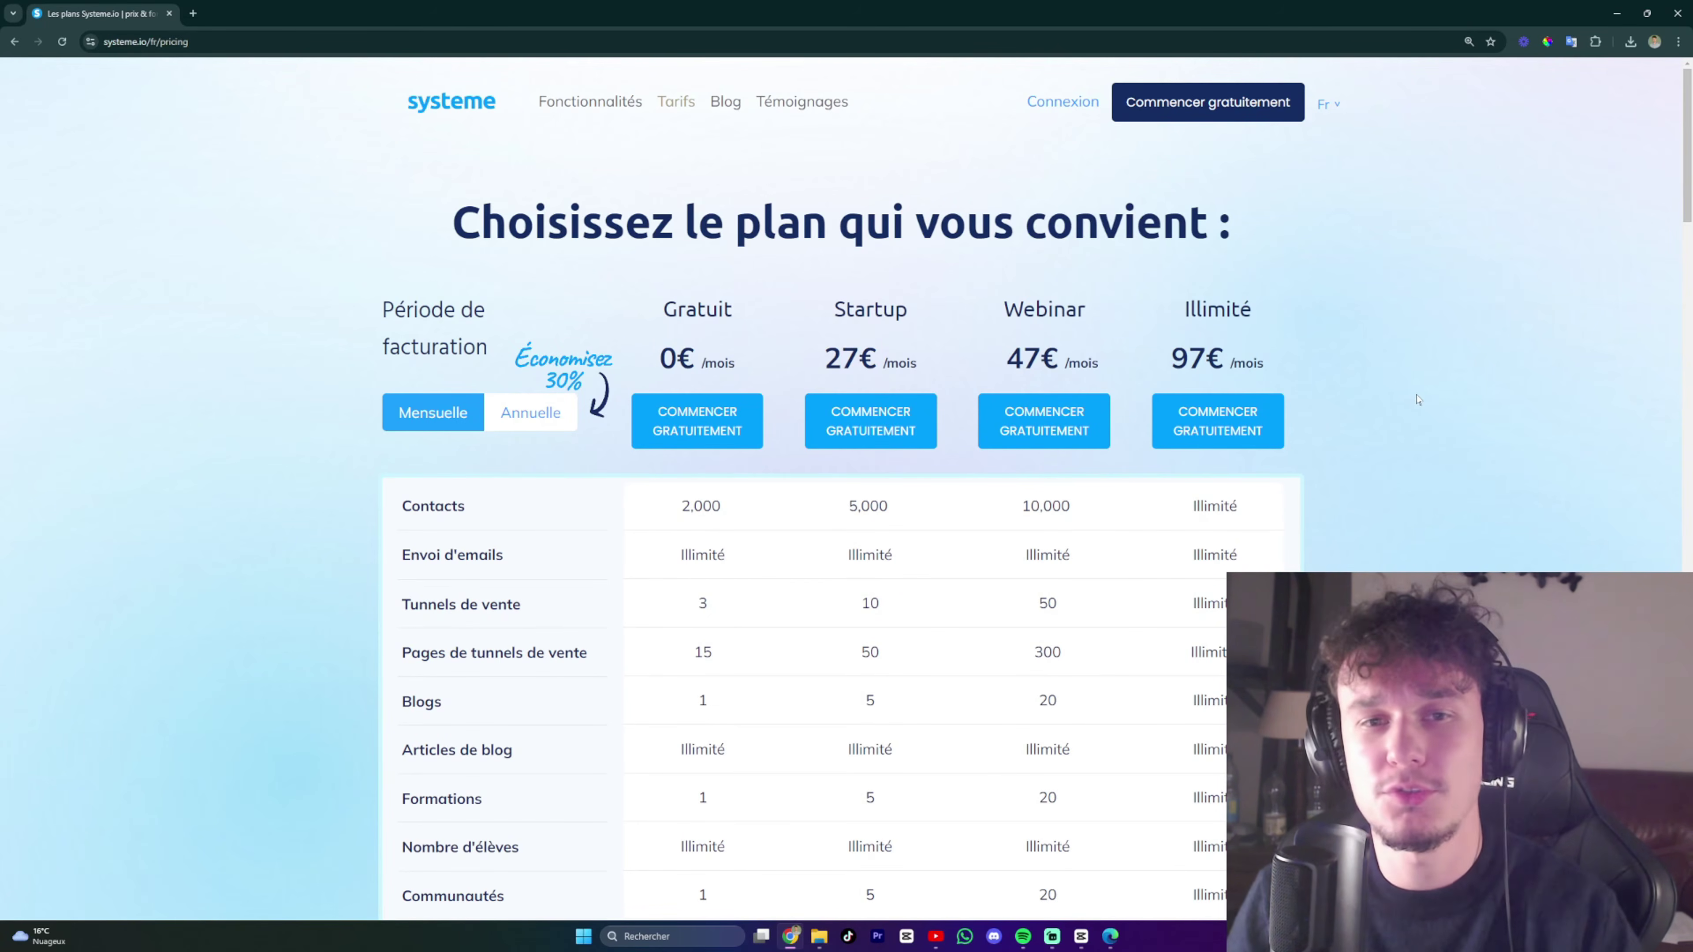
# Step: Examine the systeme.io pricing table's limits for contacts, funnels, blogs and courses, focusing on the Startup plan's "Formations" allowance
pyautogui.scroll(-1, 1392, 524)
pyautogui.scroll(1, 1393, 524)
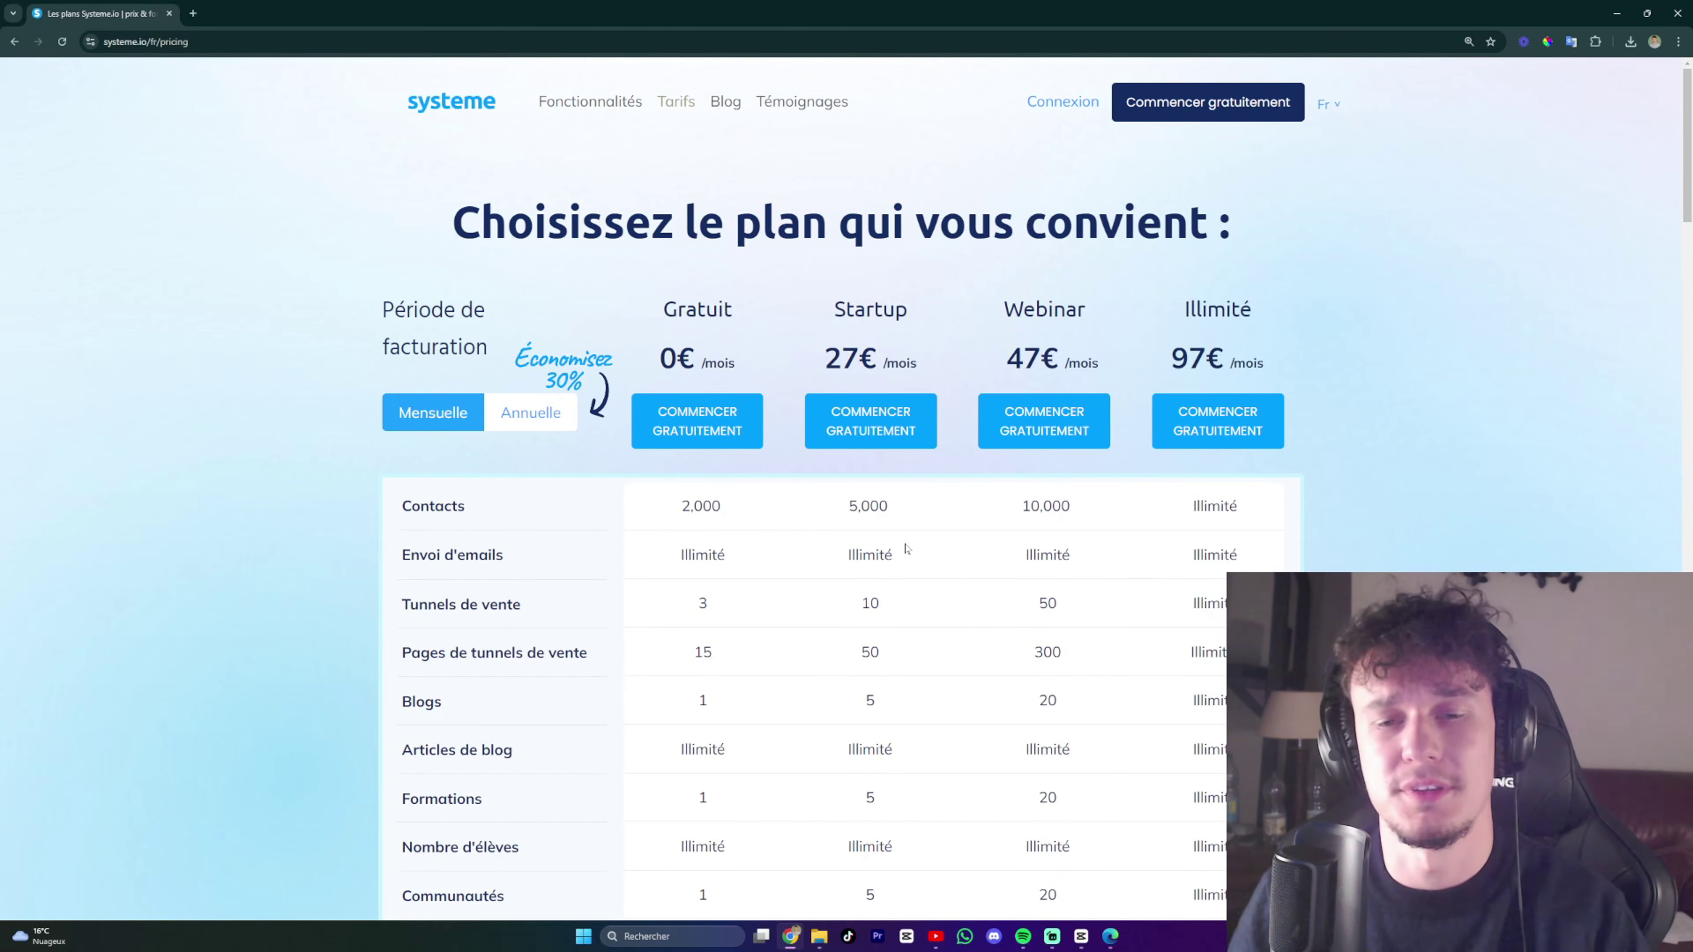
pyautogui.scroll(-4, 905, 548)
pyautogui.scroll(-2, 895, 484)
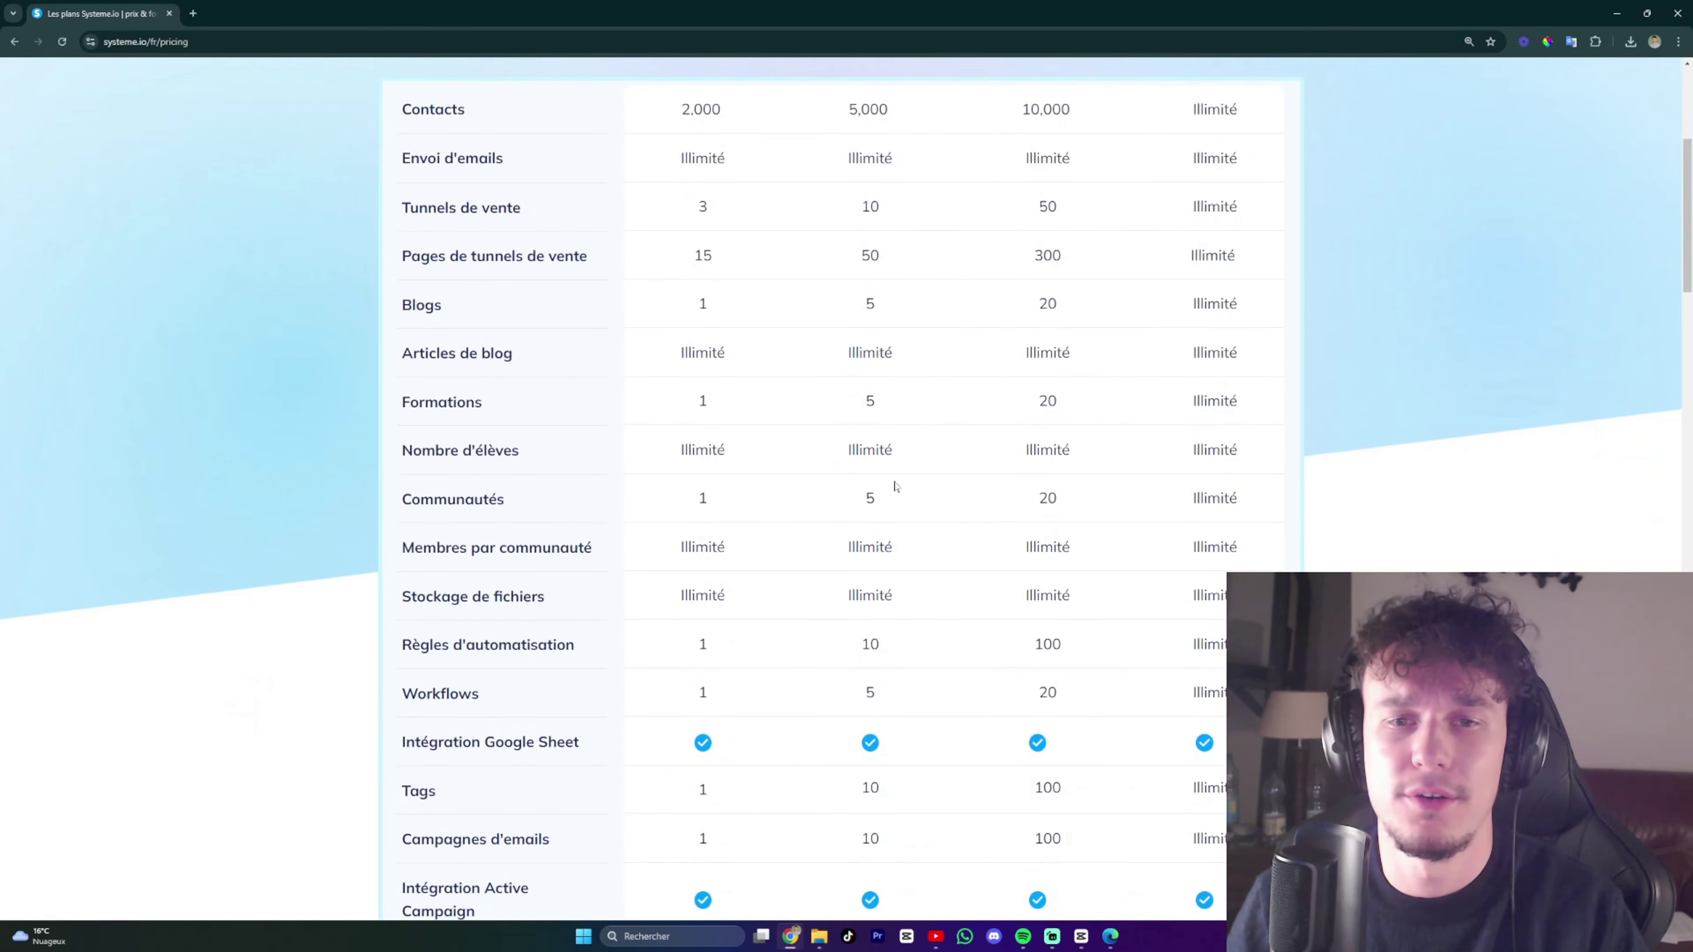
pyautogui.scroll(2, 832, 196)
pyautogui.scroll(-3, 889, 341)
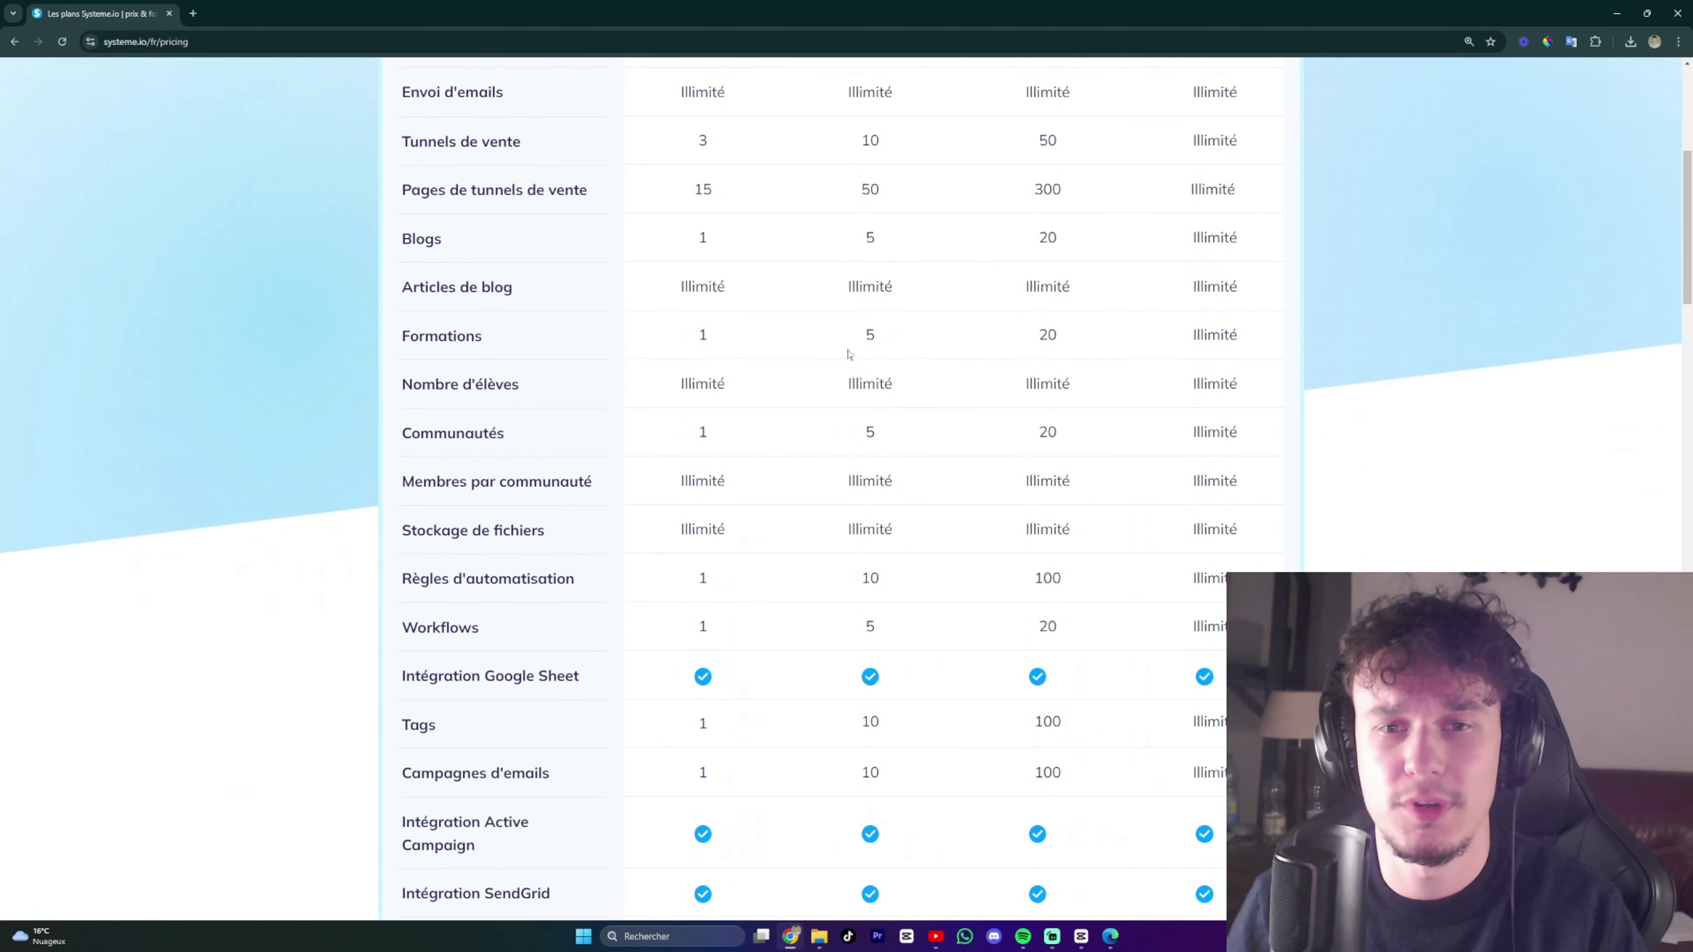
pyautogui.moveTo(853, 345); pyautogui.dragTo(889, 341)
pyautogui.scroll(-4, 895, 354)
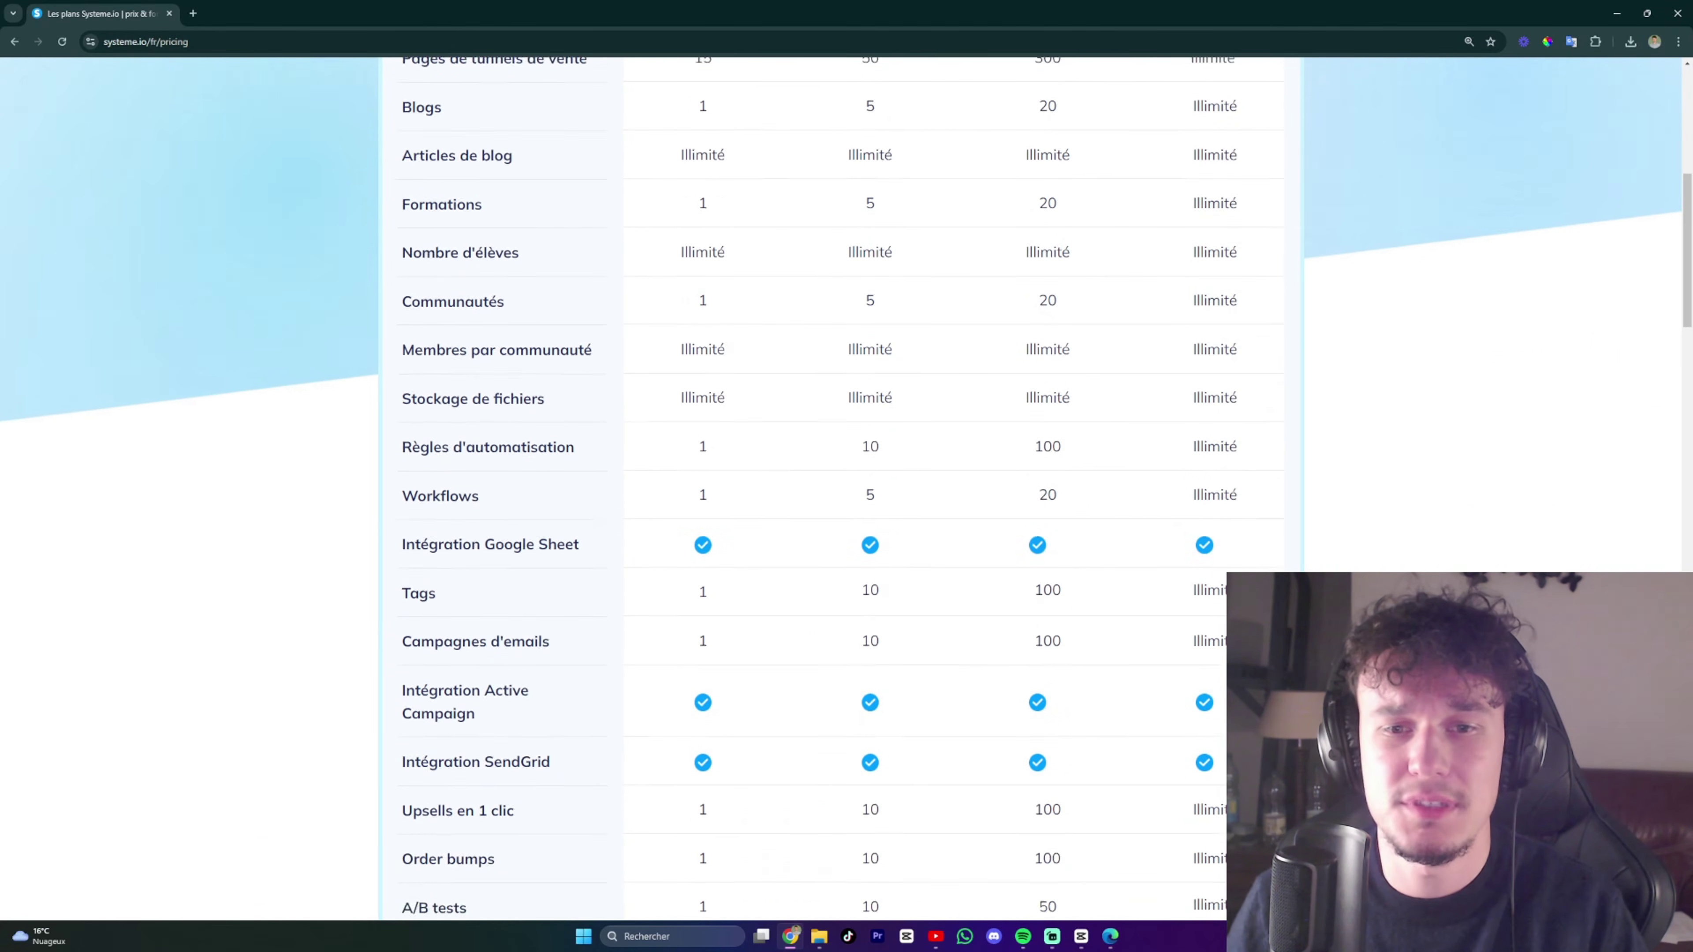
# Step: Review the Startup plan's limits for tags and e-mail campaigns, and look over the remaining features and integrations in the pricing table
pyautogui.moveTo(685, 459); pyautogui.dragTo(877, 458)
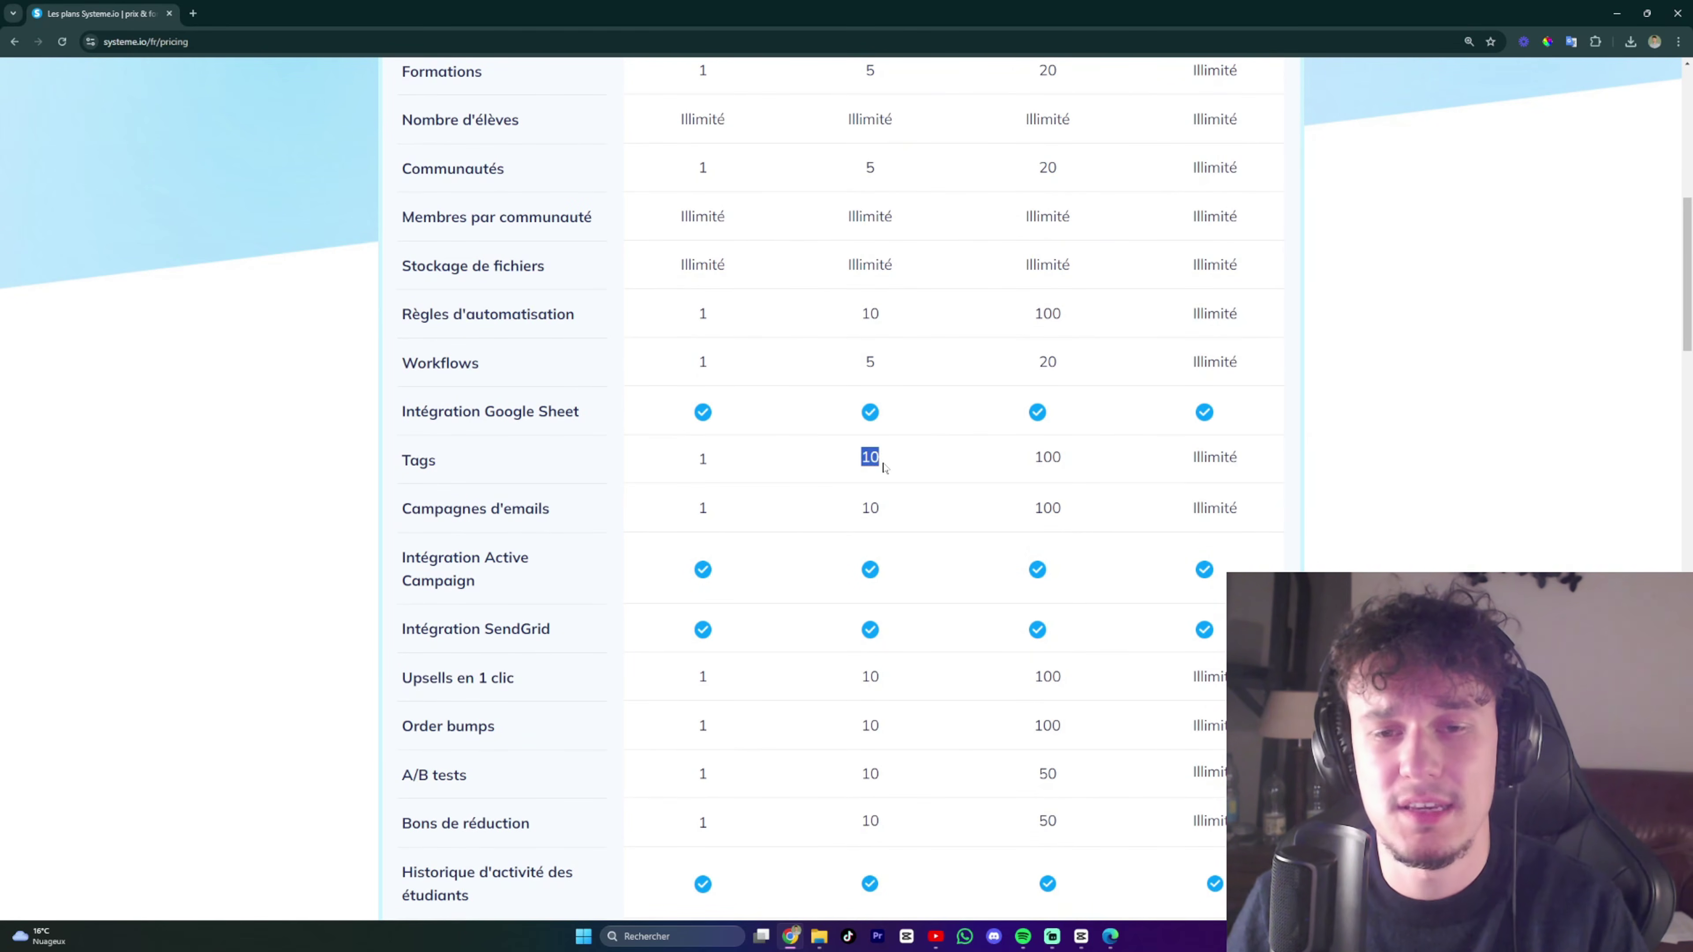
pyautogui.click(880, 461)
pyautogui.scroll(-1, 880, 461)
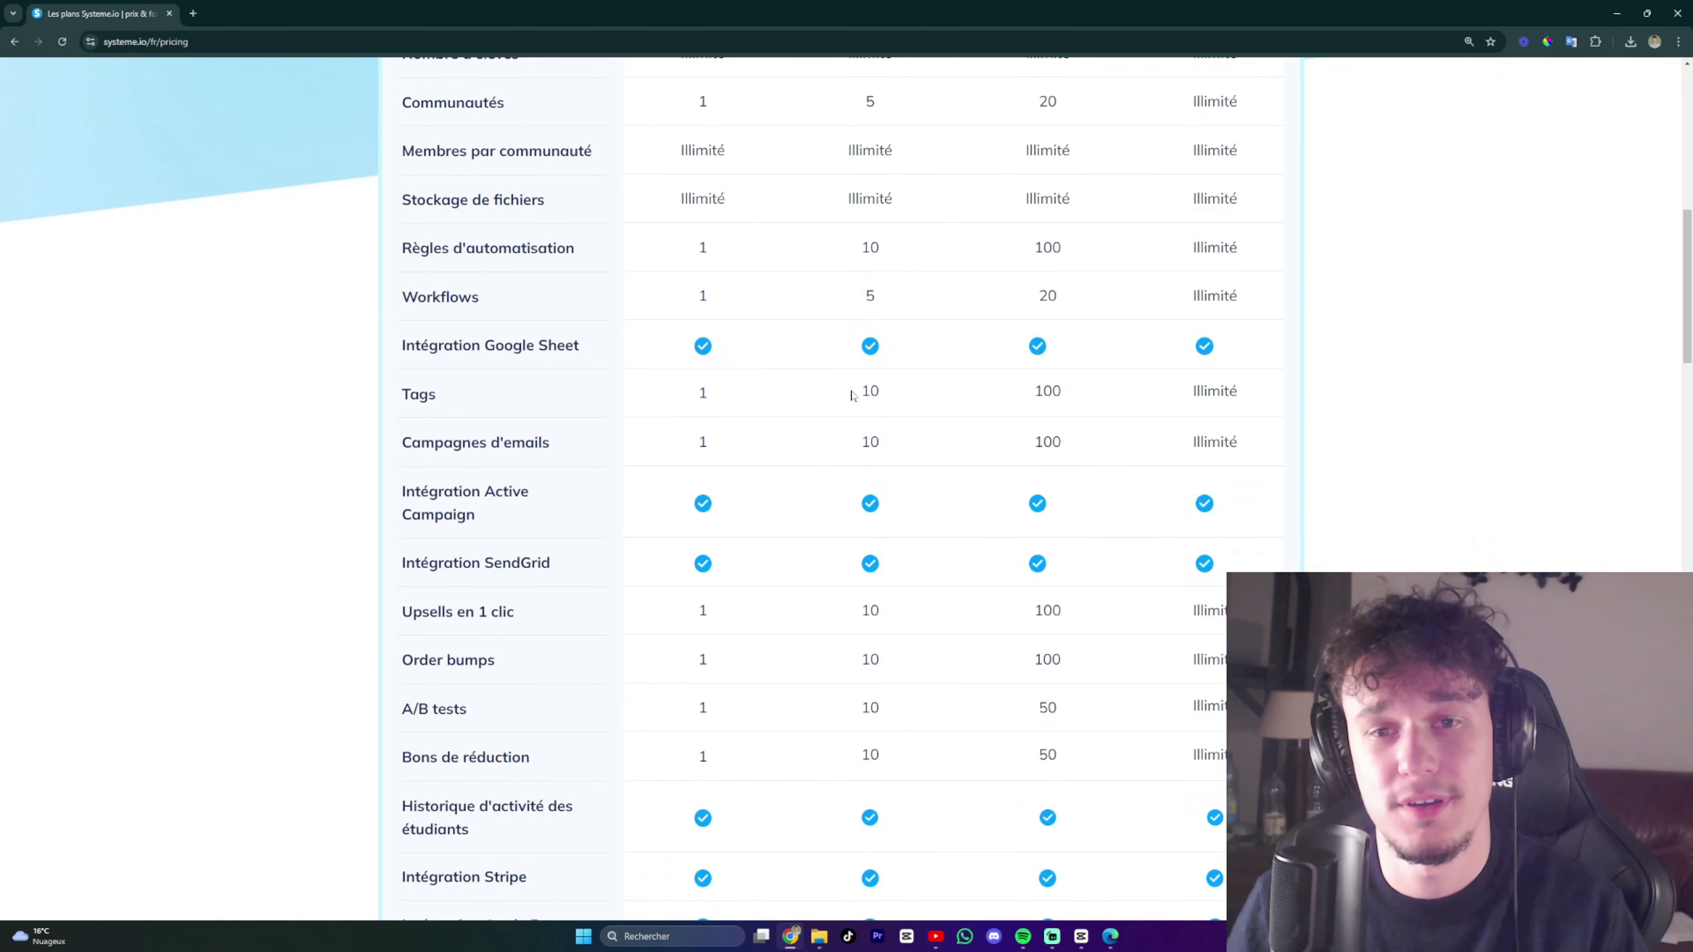
pyautogui.moveTo(852, 394); pyautogui.dragTo(894, 397)
pyautogui.click(893, 397)
pyautogui.scroll(-1, 895, 399)
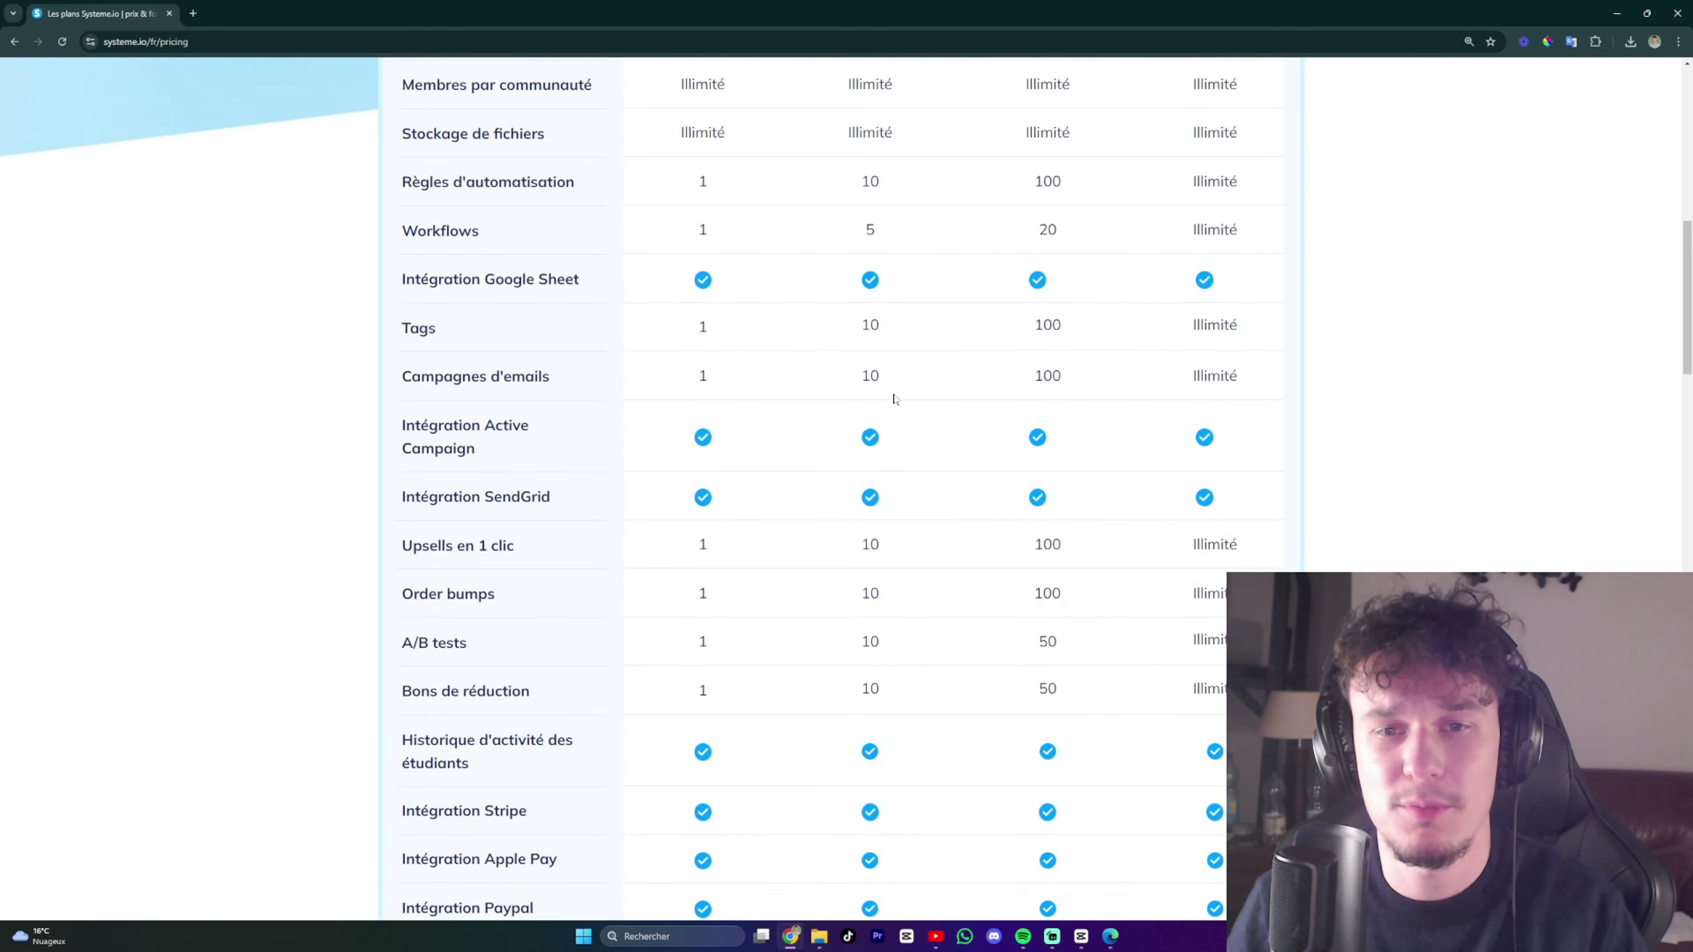
pyautogui.scroll(-1, 895, 399)
pyautogui.moveTo(854, 311); pyautogui.dragTo(887, 315)
pyautogui.click(893, 318)
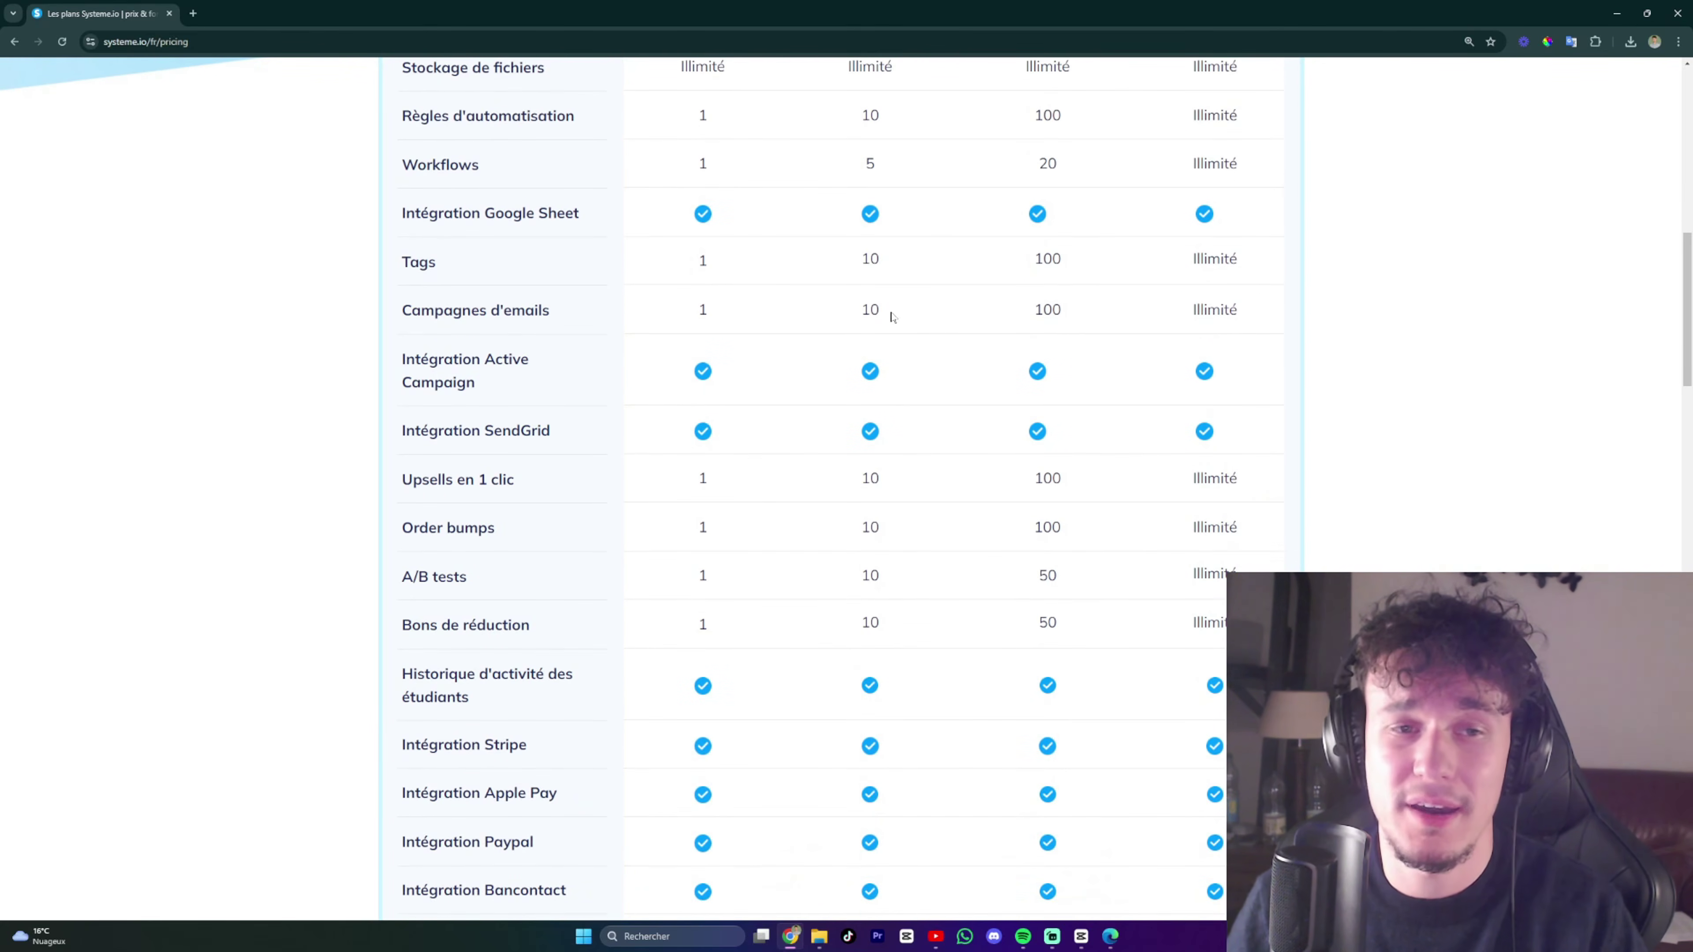
pyautogui.scroll(-1, 877, 356)
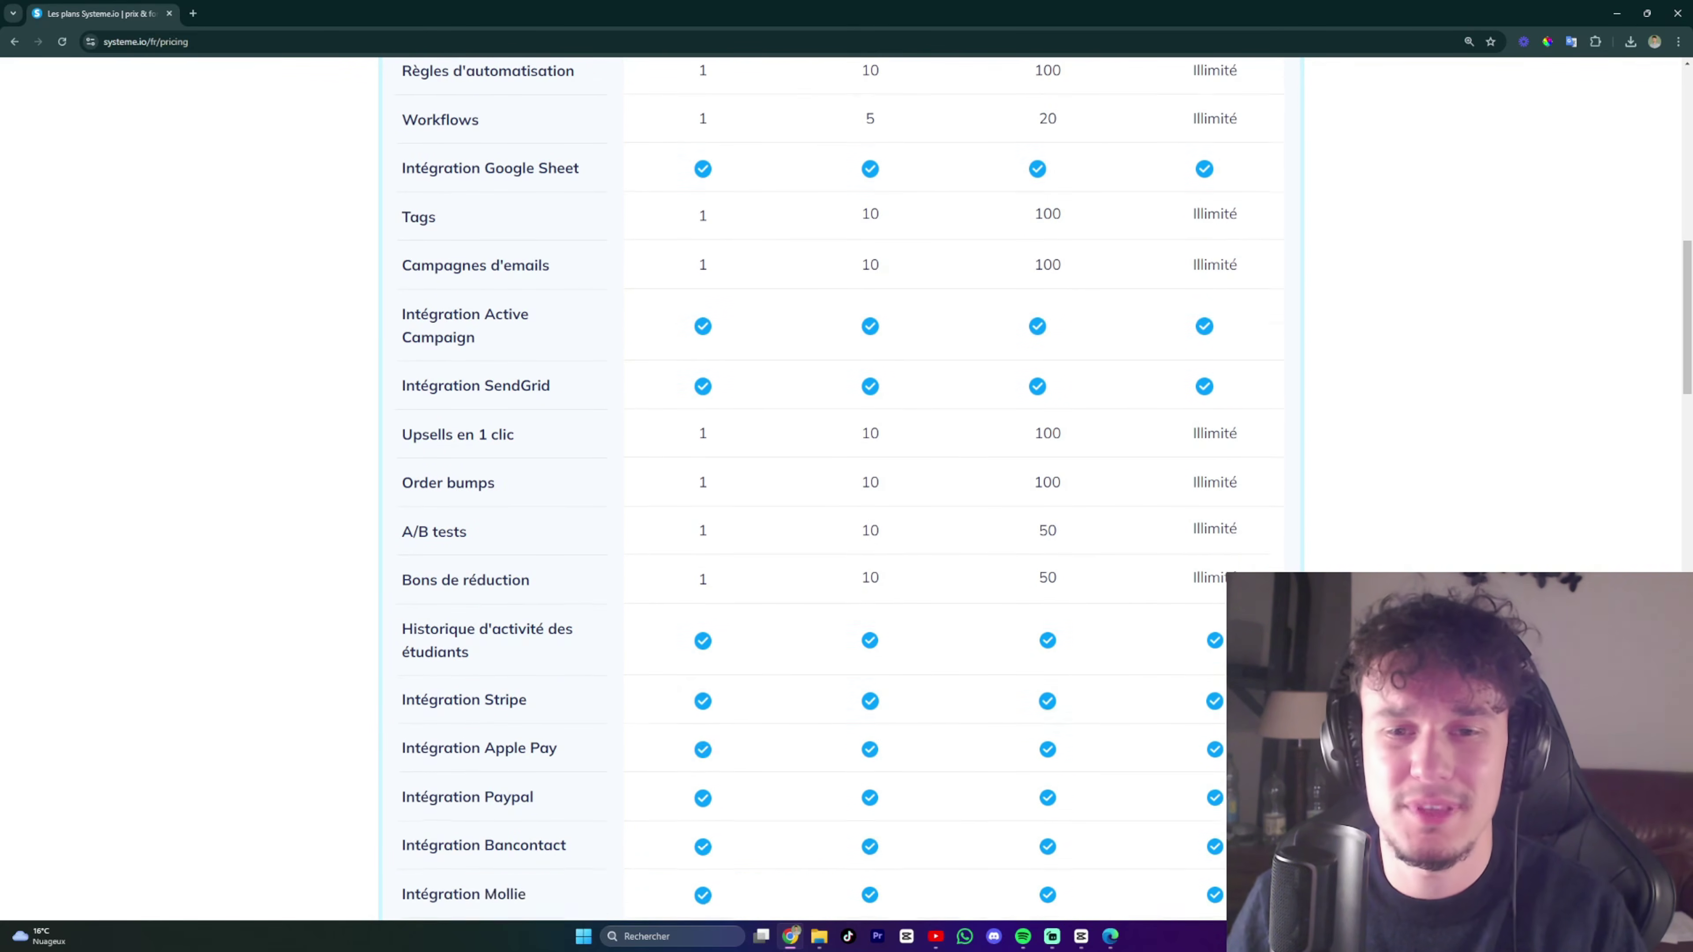
pyautogui.scroll(-2, 880, 480)
pyautogui.scroll(1, 880, 480)
pyautogui.scroll(12, 884, 594)
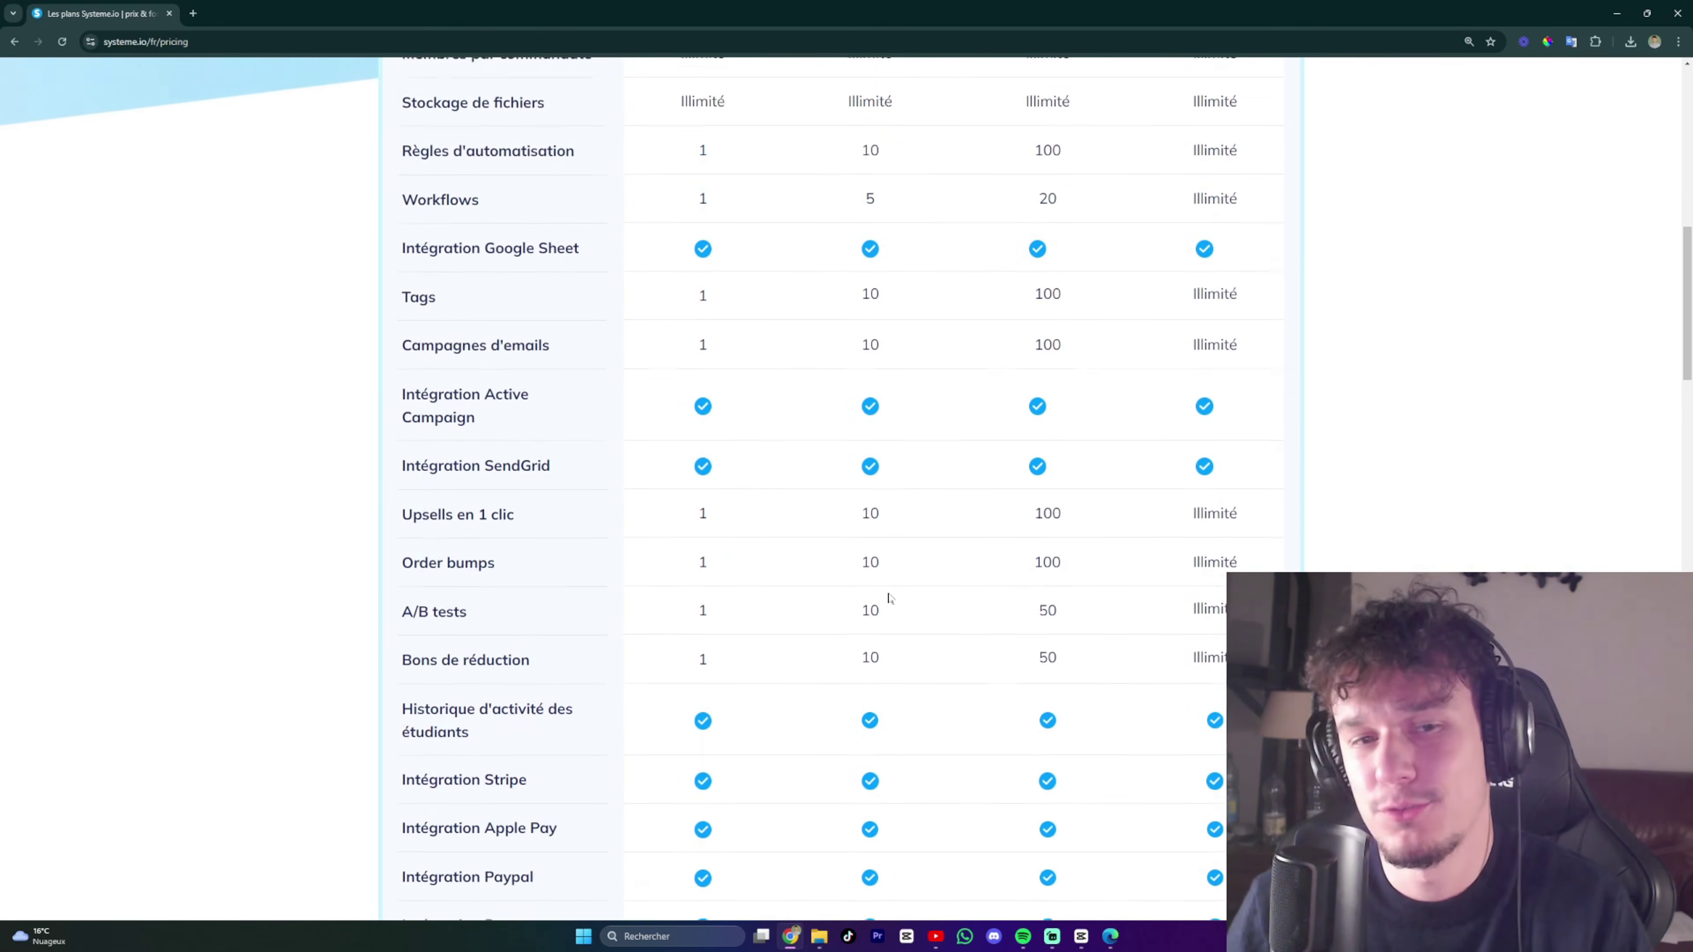